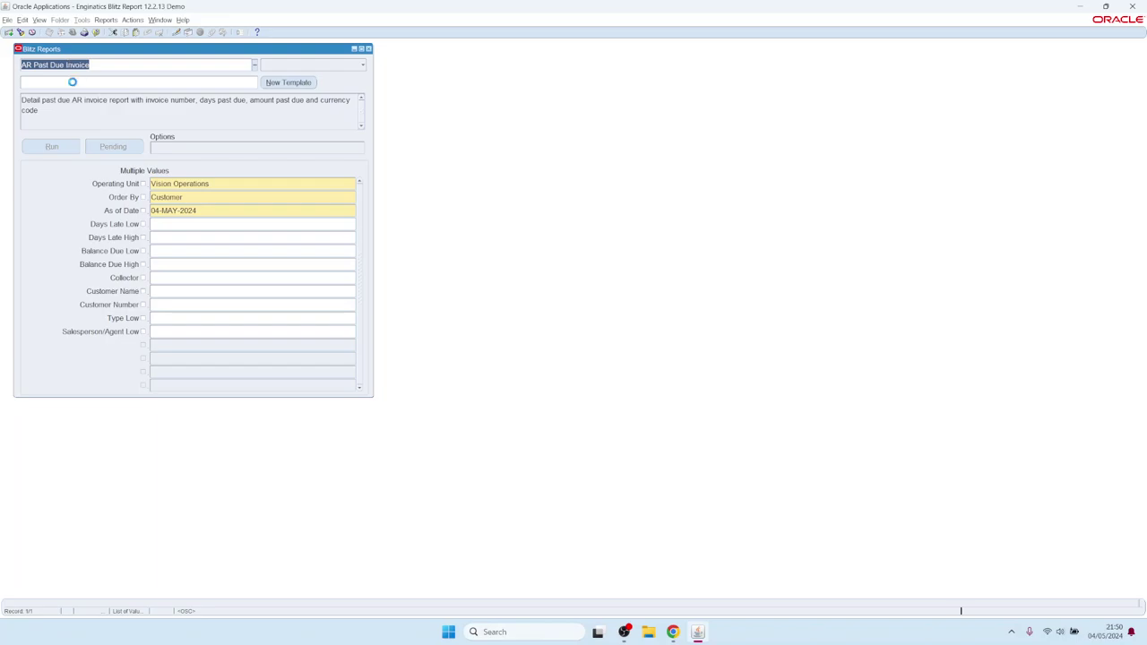
- Examine the past due invoice rows and the Invoice Type filter in the report's Excel output
left_click(75, 83)
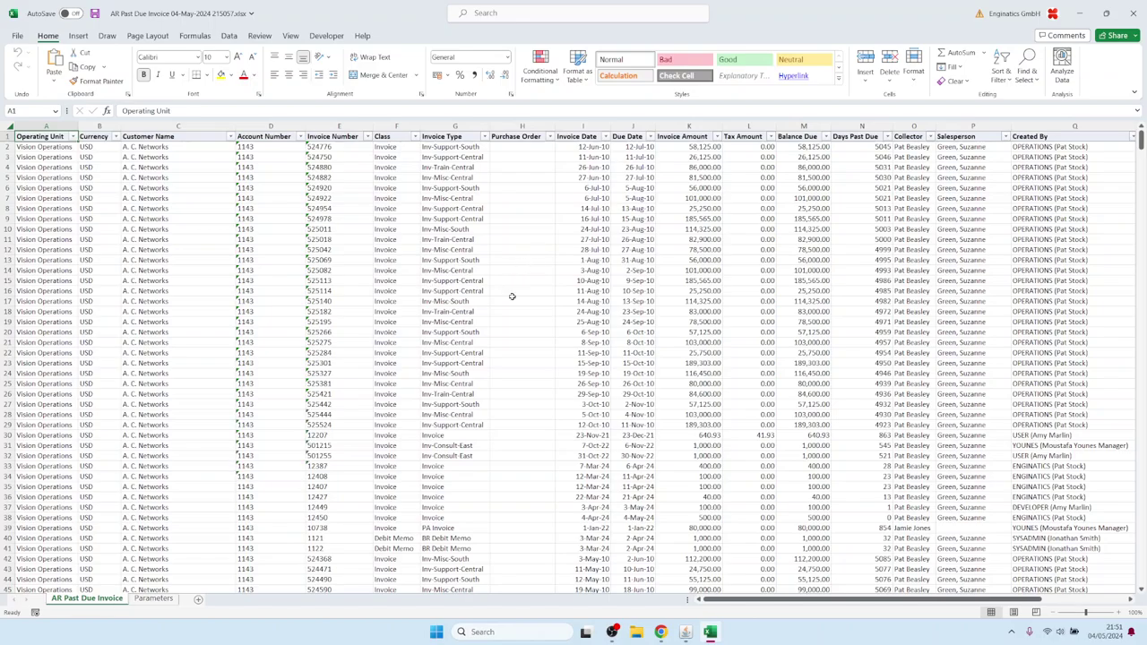
scroll(508, 296, "down", 15)
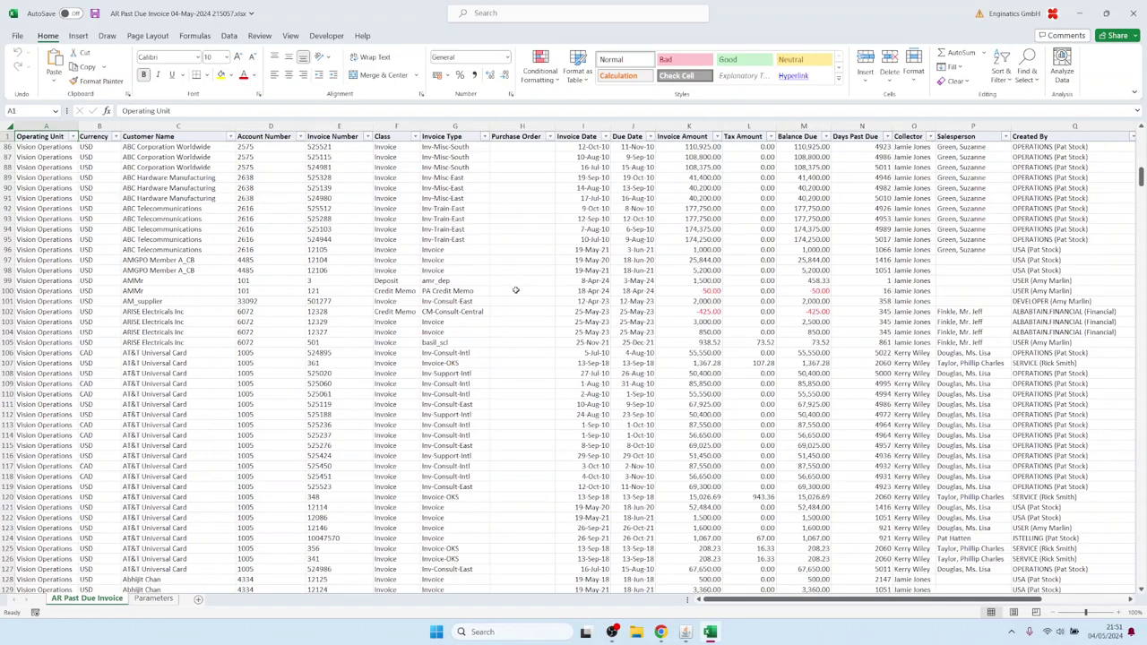
scroll(508, 295, "up", 15)
left_click(485, 138)
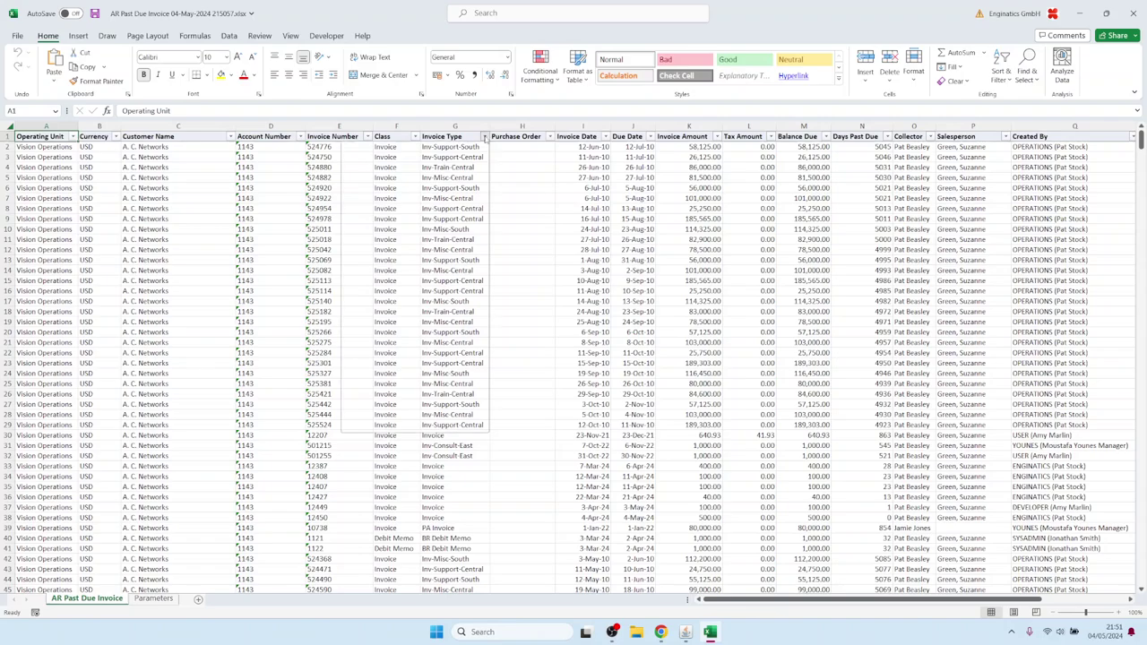
left_click(485, 138)
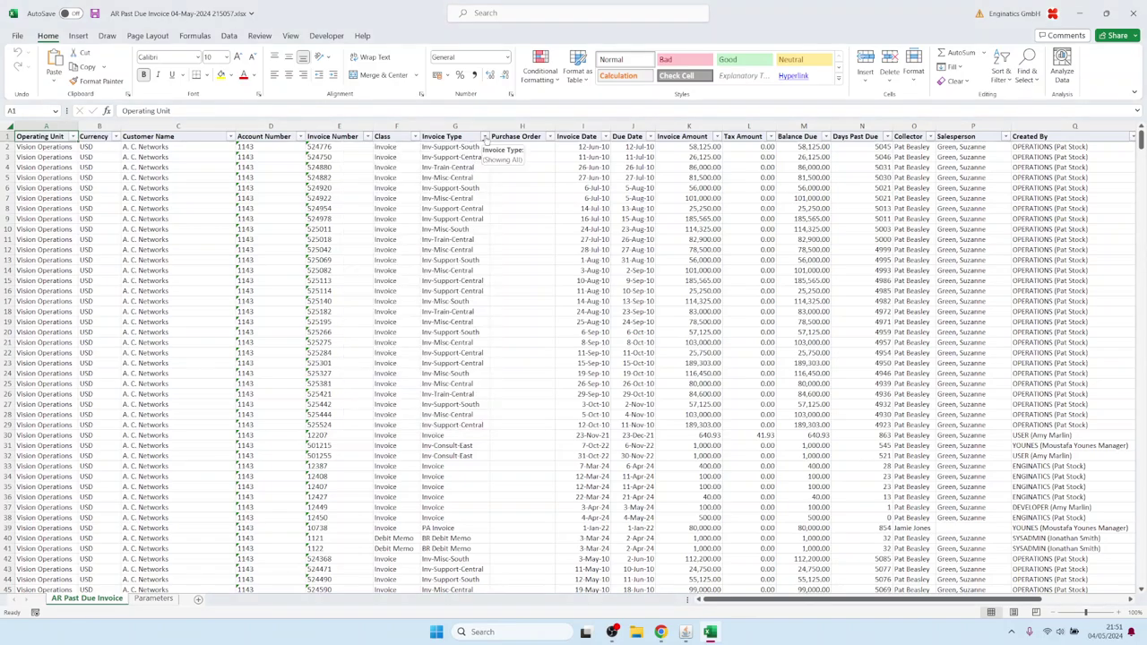
- Switch back to Oracle Applications, dismiss the template list and create a new template for the AR Past Due Invoice report
left_click(685, 632)
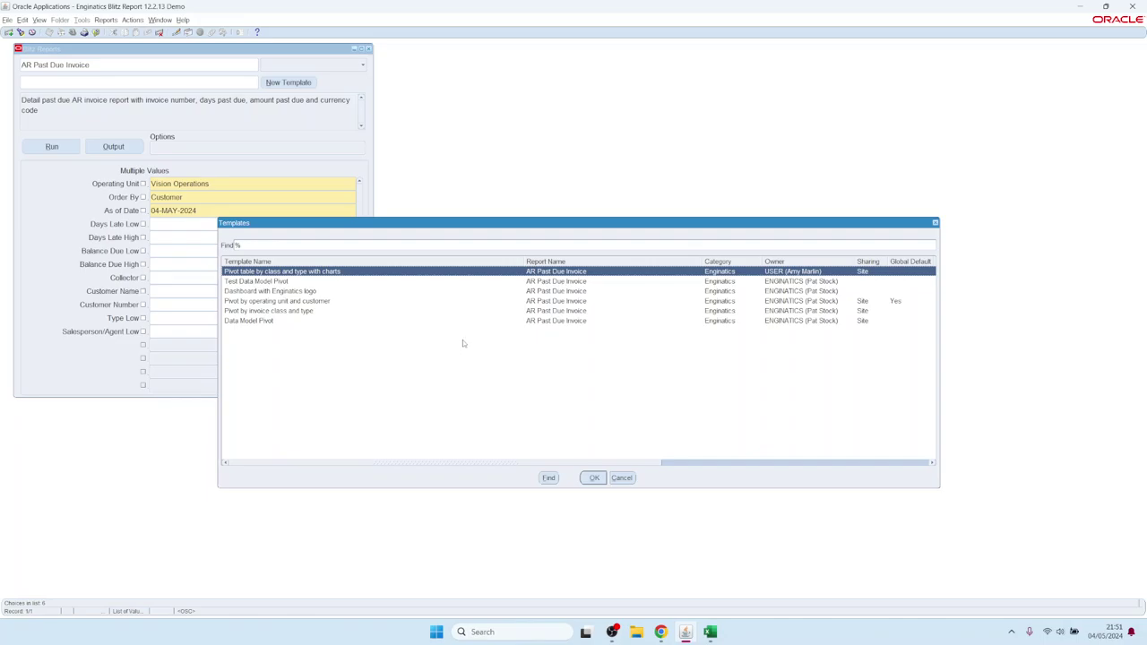
left_click(621, 477)
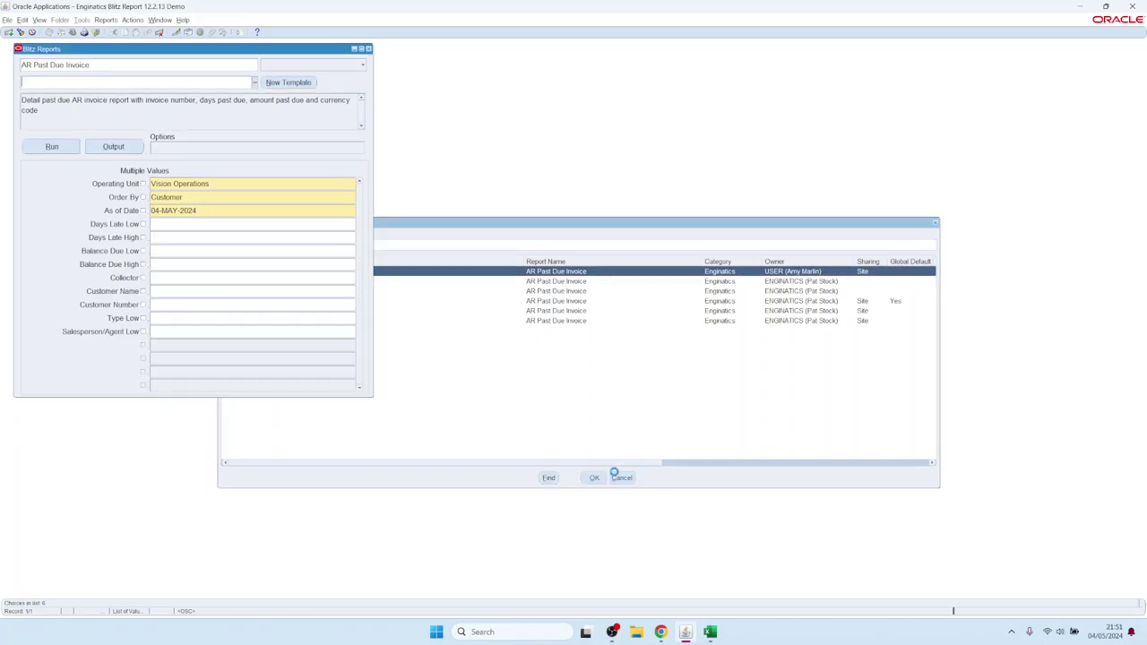
left_click(285, 83)
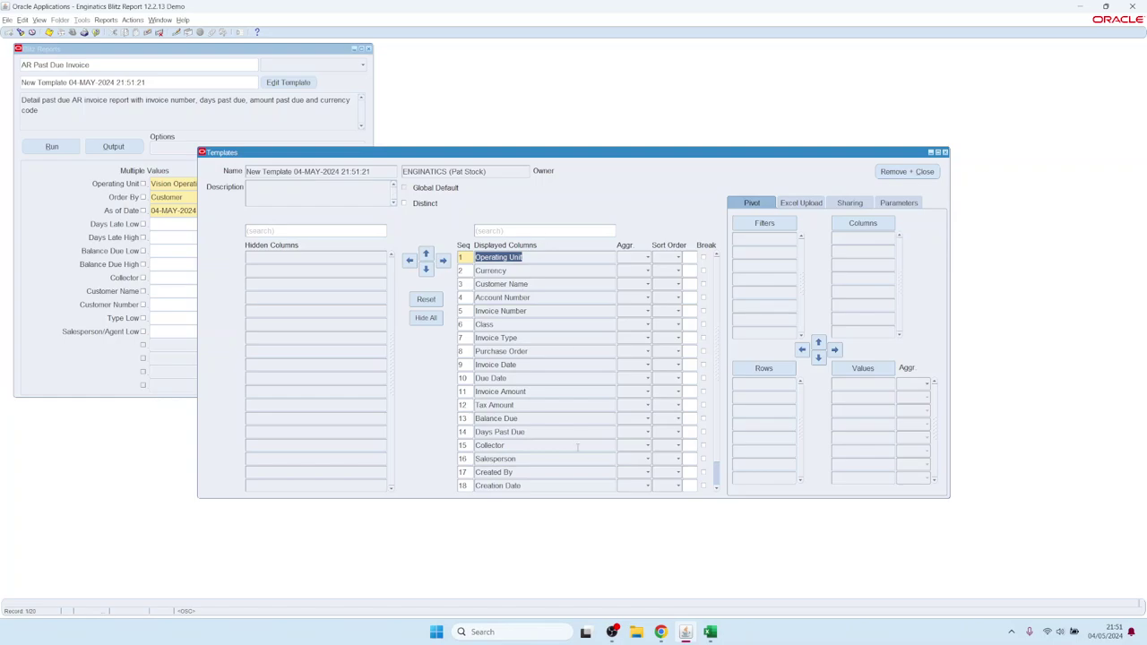
- Hide all template columns and display only Operating Unit through Invoice Amount
left_click(428, 318)
left_click(302, 392, "shift")
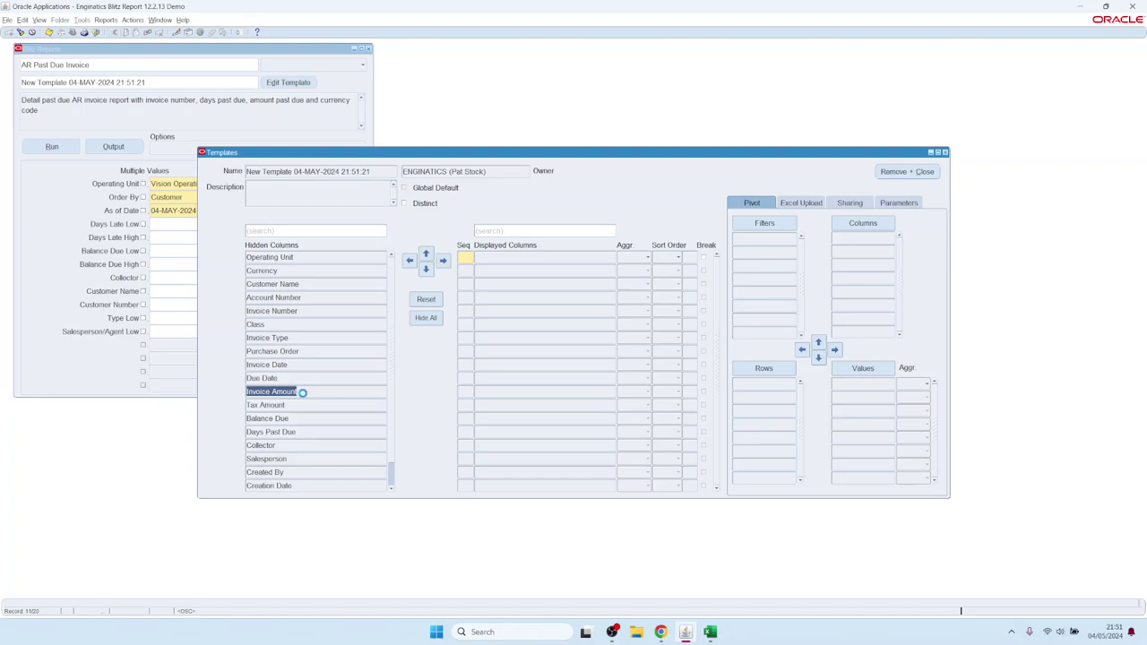
left_click(442, 260)
- Add the hidden Days Past Due and Salesperson columns directly below Purchase Order in the displayed columns
left_click(516, 284)
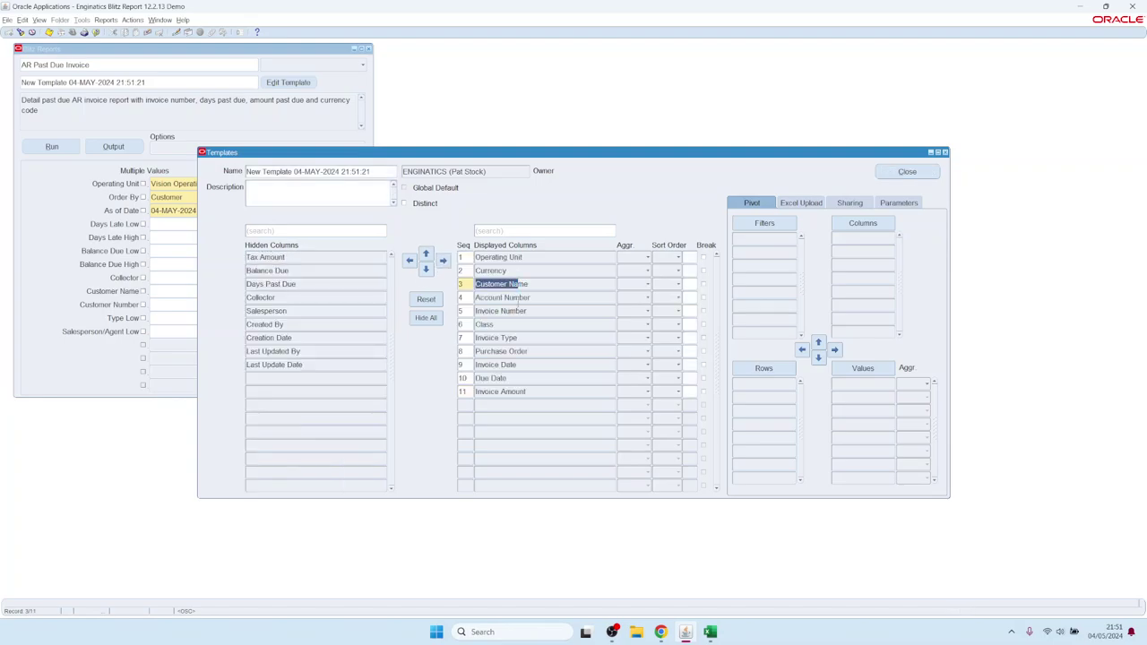
left_click(502, 351)
left_click(308, 285)
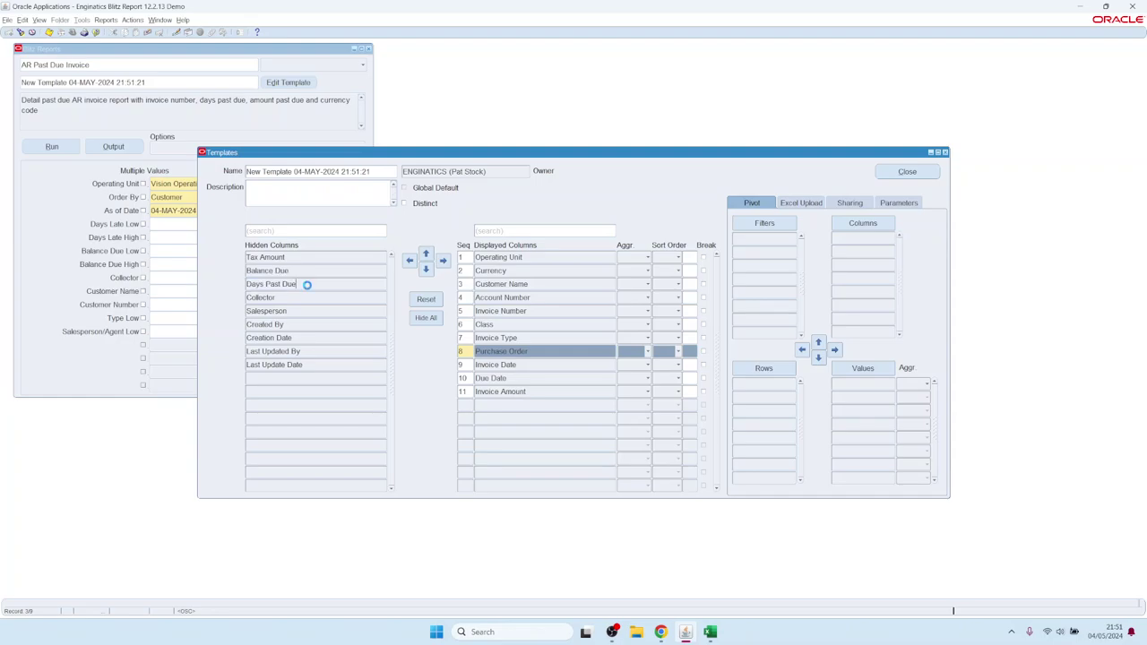
double_click(308, 285)
double_click(297, 298)
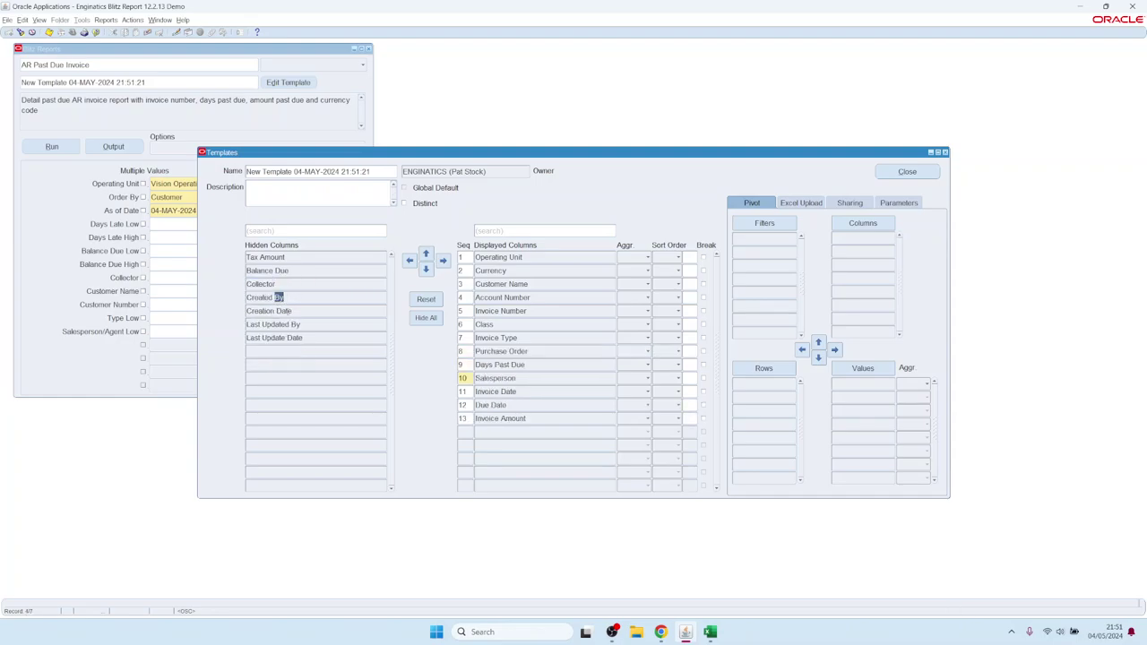
- Add the hidden Balance Due and Created By columns together below Salesperson in the displayed columns
left_click(296, 311)
left_click(269, 270)
left_click(291, 311, "shift")
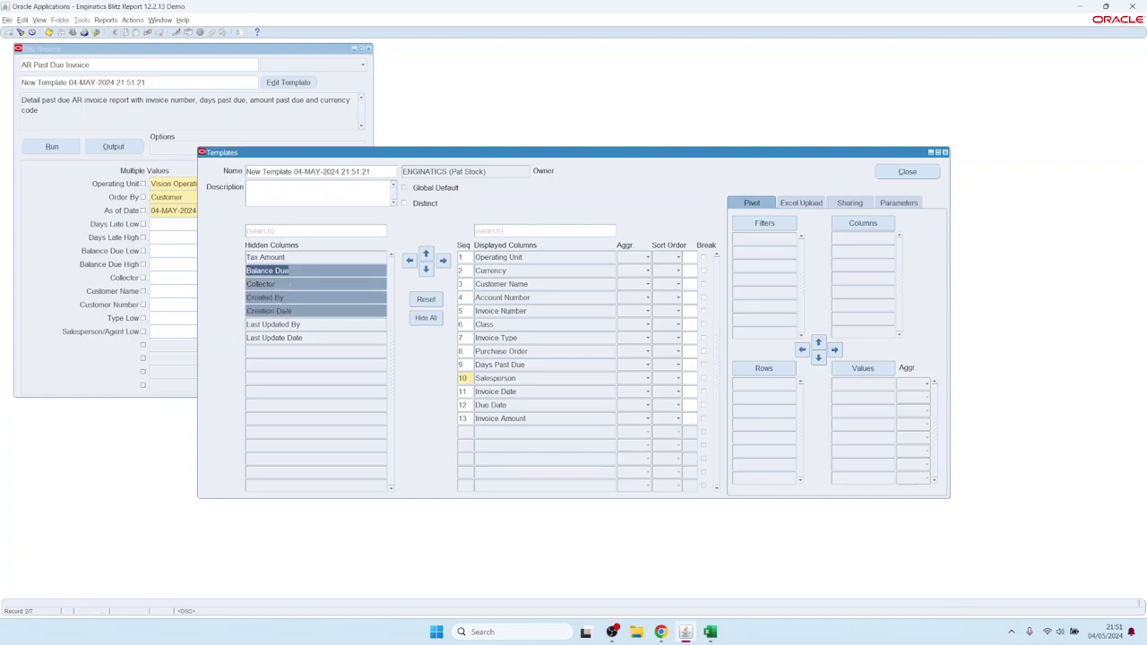
left_click(285, 298, "ctrl")
left_click(443, 260)
- Move Invoice Number and Purchase Order up together so they directly follow Currency
left_click(503, 284)
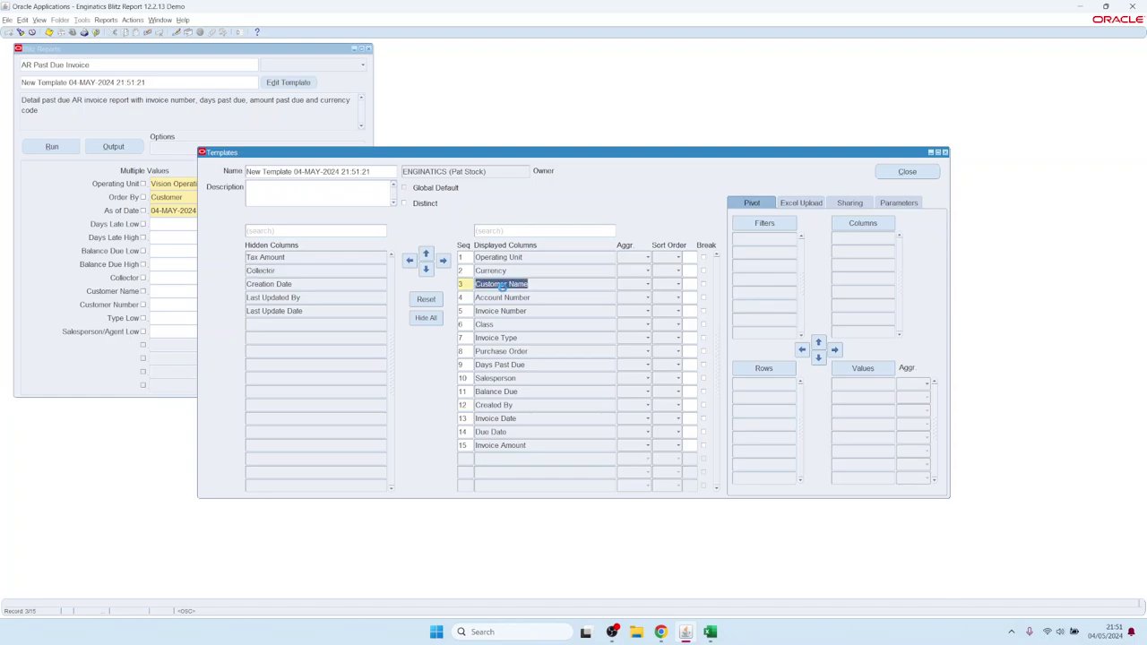
left_click(501, 351)
left_click(501, 311, "ctrl")
left_click(426, 254)
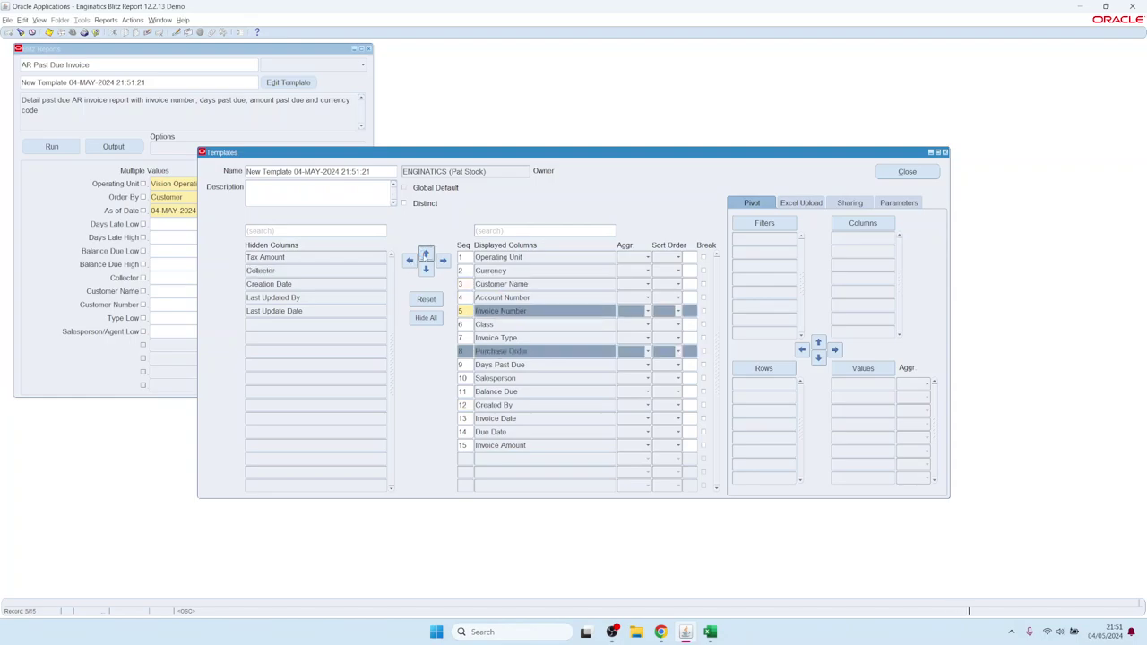
left_click(425, 255)
- Hide the consecutive displayed columns Balance Due, Created By, Invoice Date and Due Date
left_click(497, 392)
left_click(491, 432, "shift")
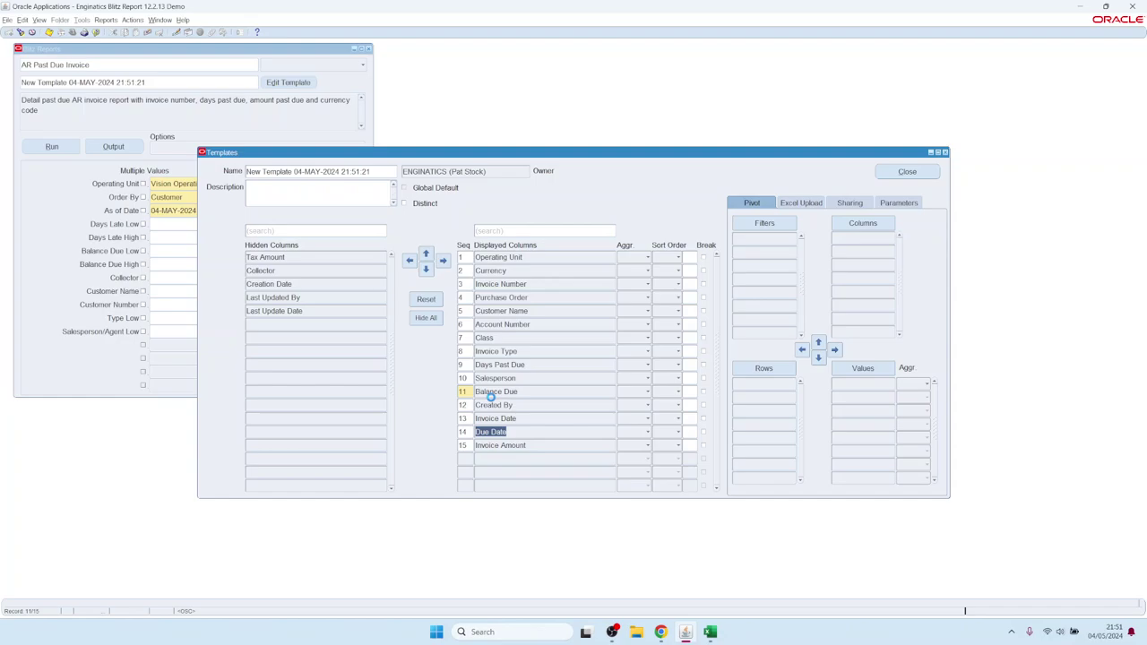
left_click(410, 260)
- Run the report with the new template, check its Excel output and return to Oracle Applications
left_click(63, 148)
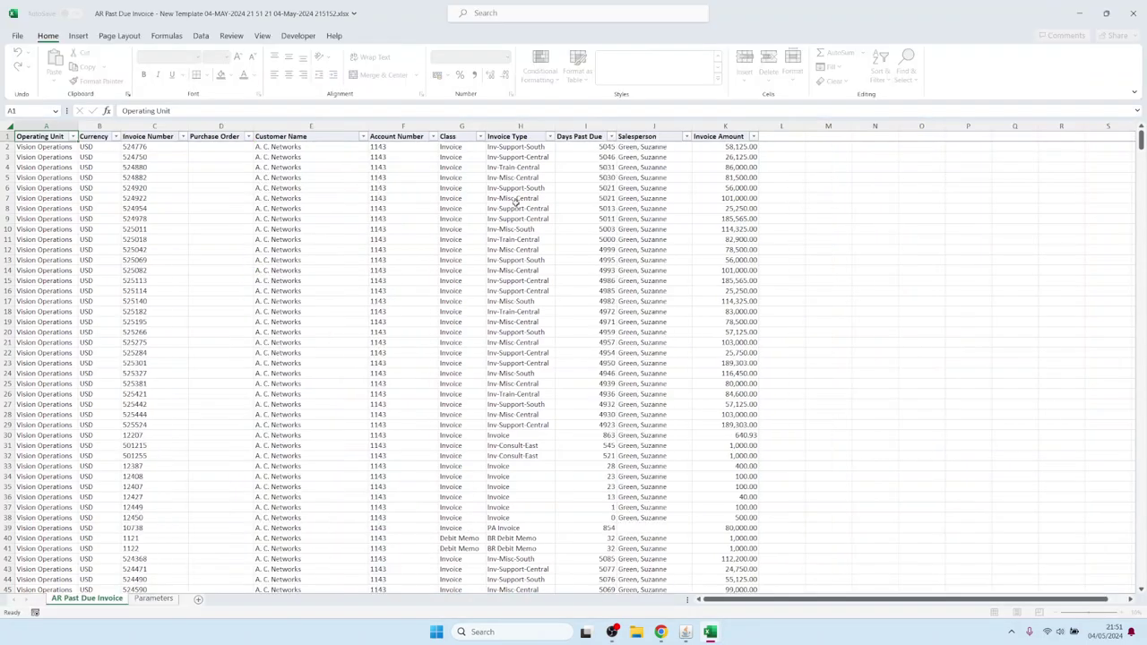
mouse_move(685, 633)
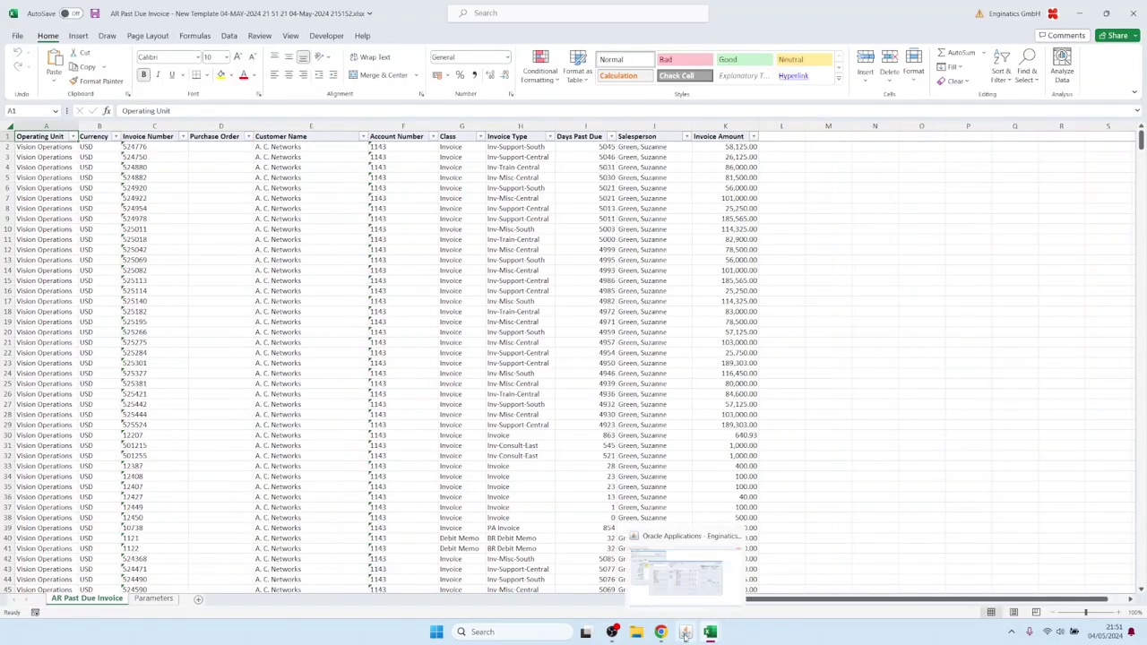
left_click(695, 588)
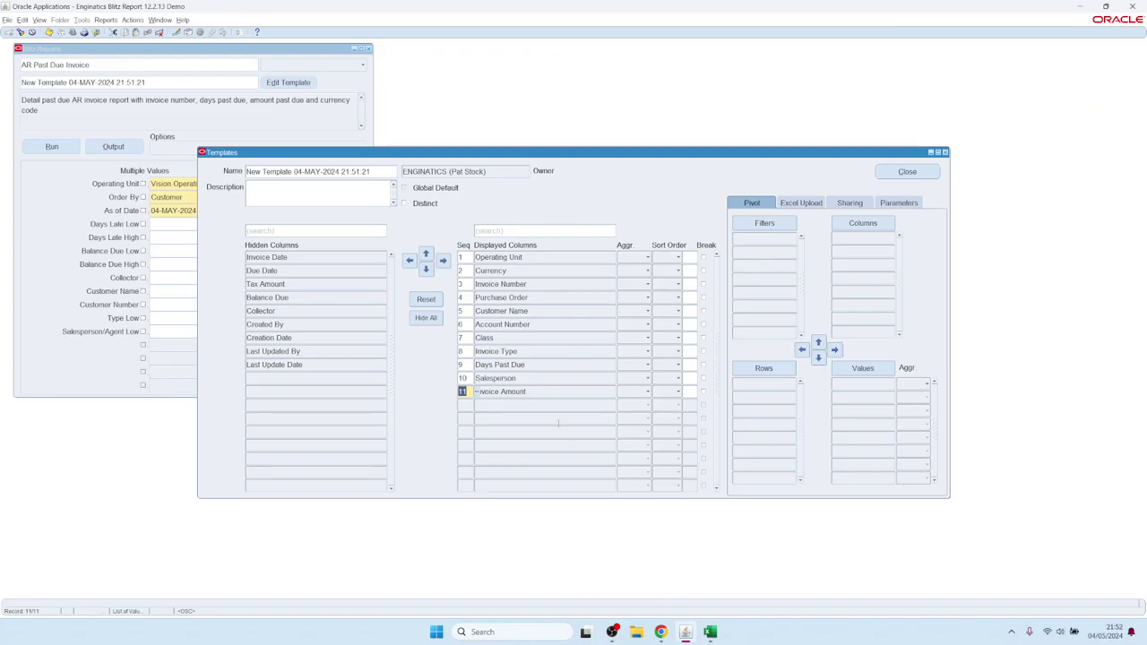
- Move Invoice Type, Days Past Due and Salesperson together to the start of the displayed columns with sequence 1
left_click(493, 351)
left_click(476, 378, "shift")
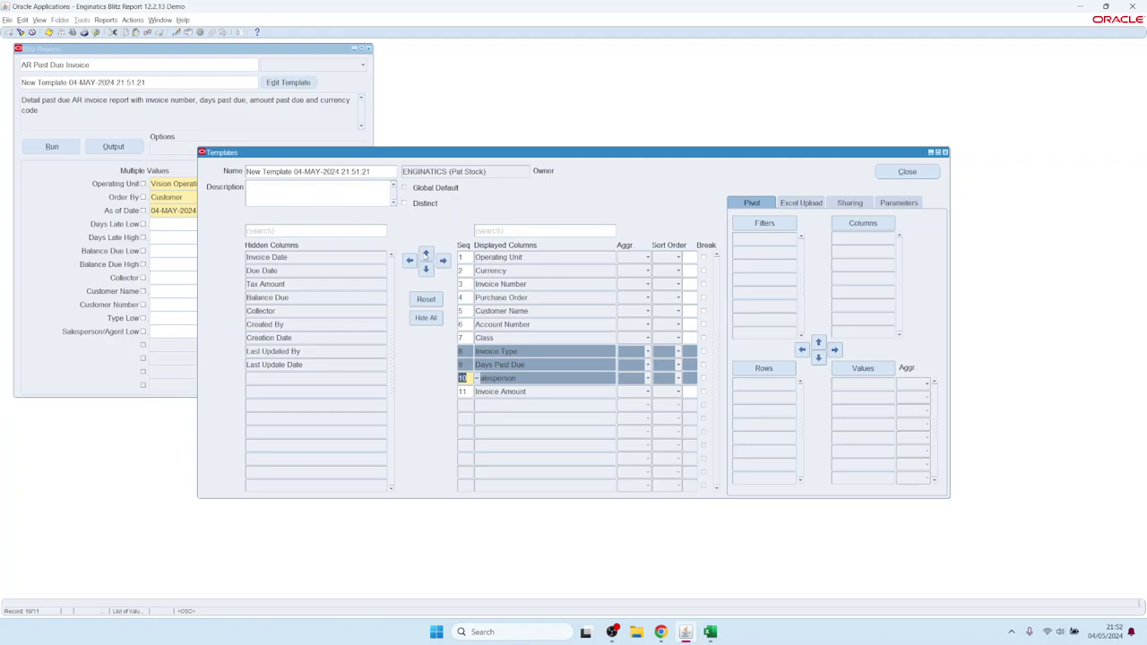
type("1")
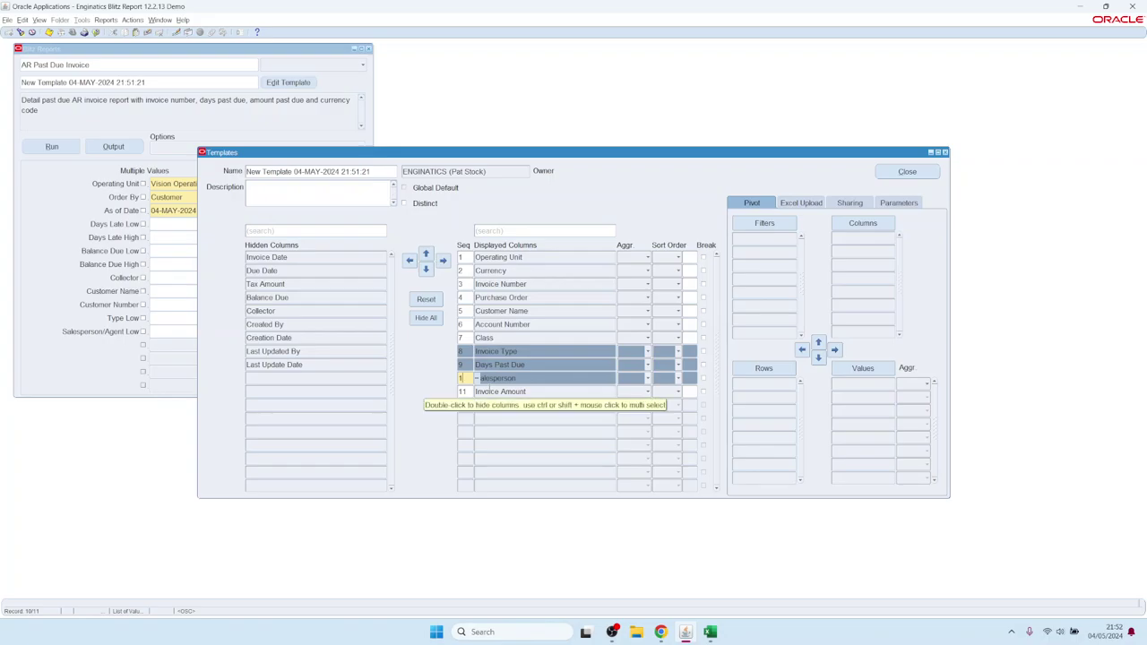
key("Tab")
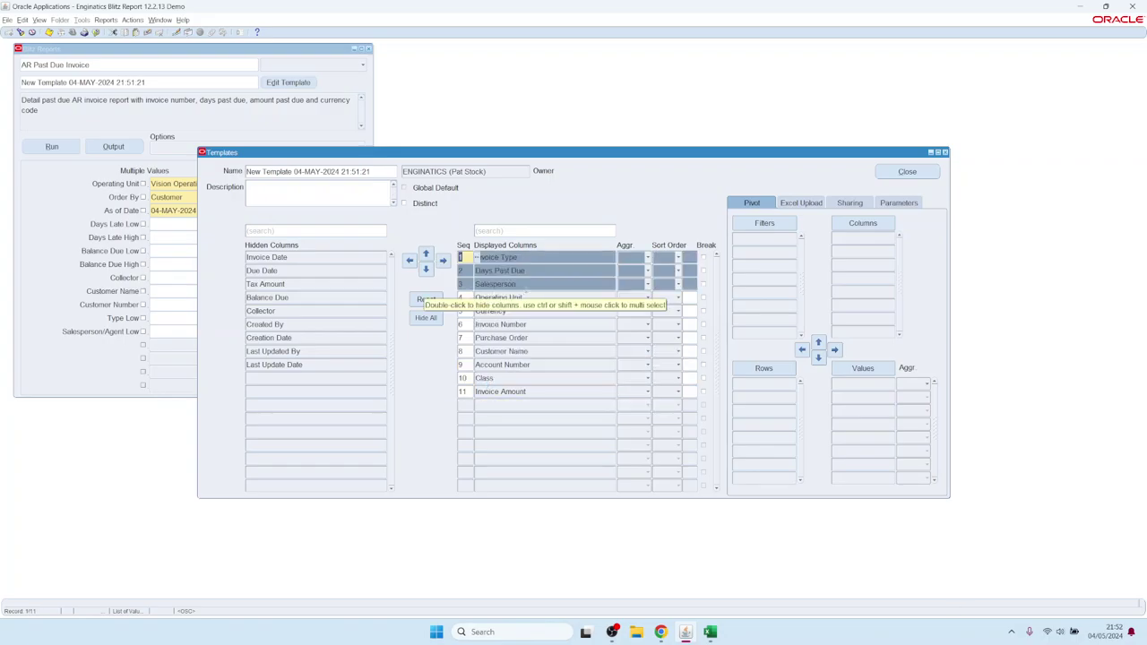
- Review the aggregation choices for Invoice Type and the sort order choices for Salesperson
left_click(499, 297)
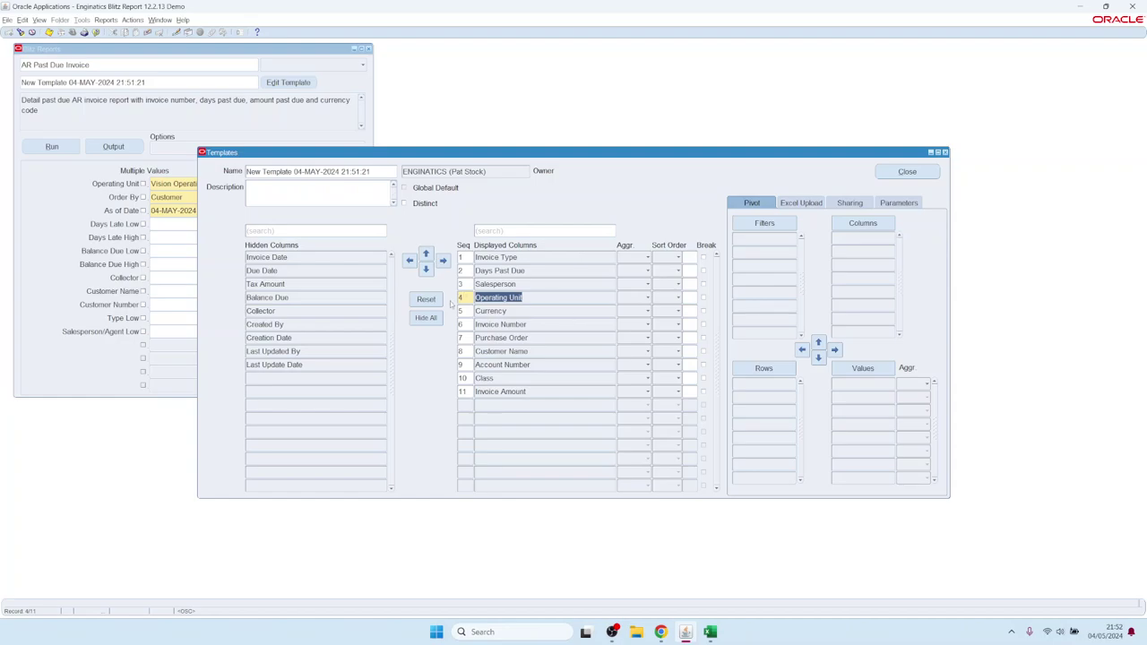
left_click(640, 258)
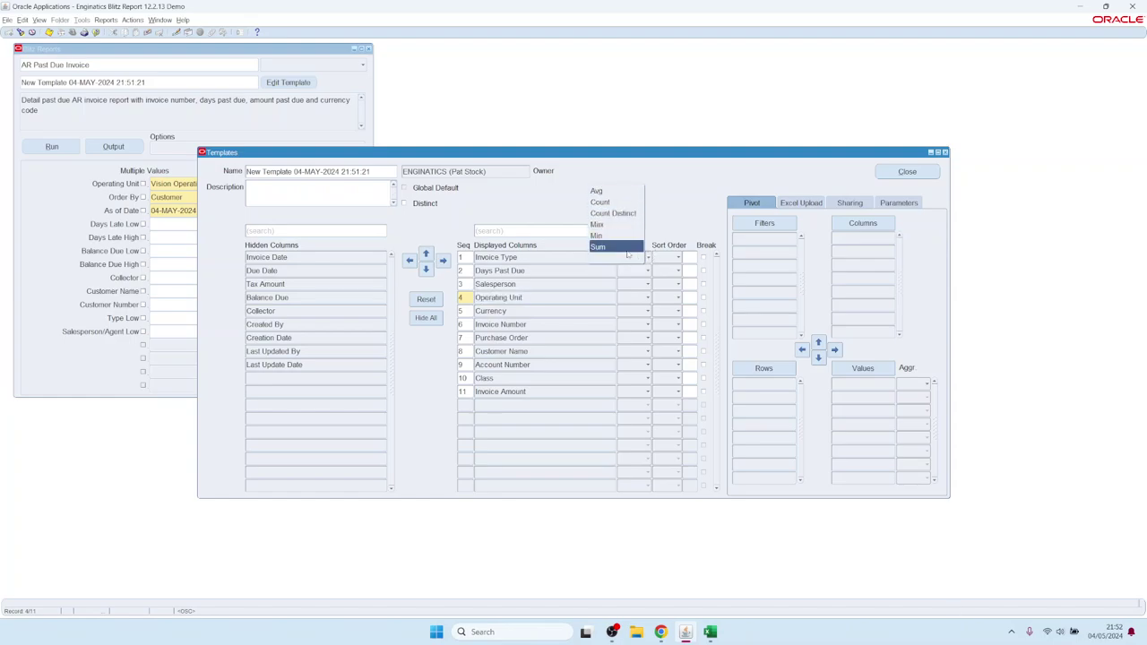
left_click(588, 297)
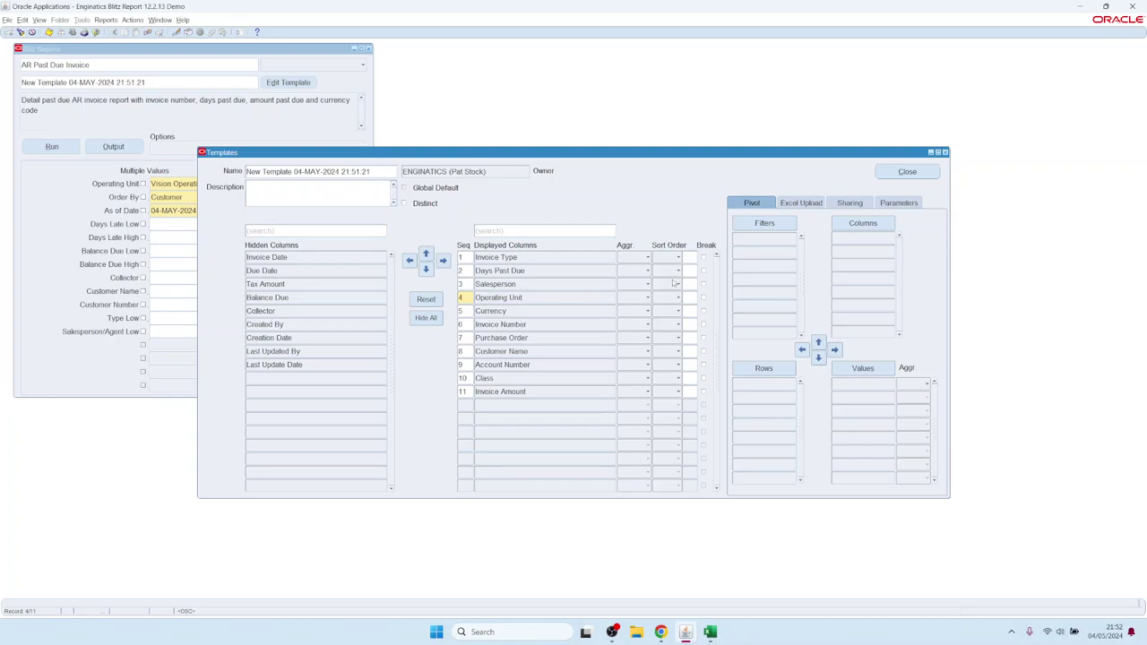
left_click(675, 284)
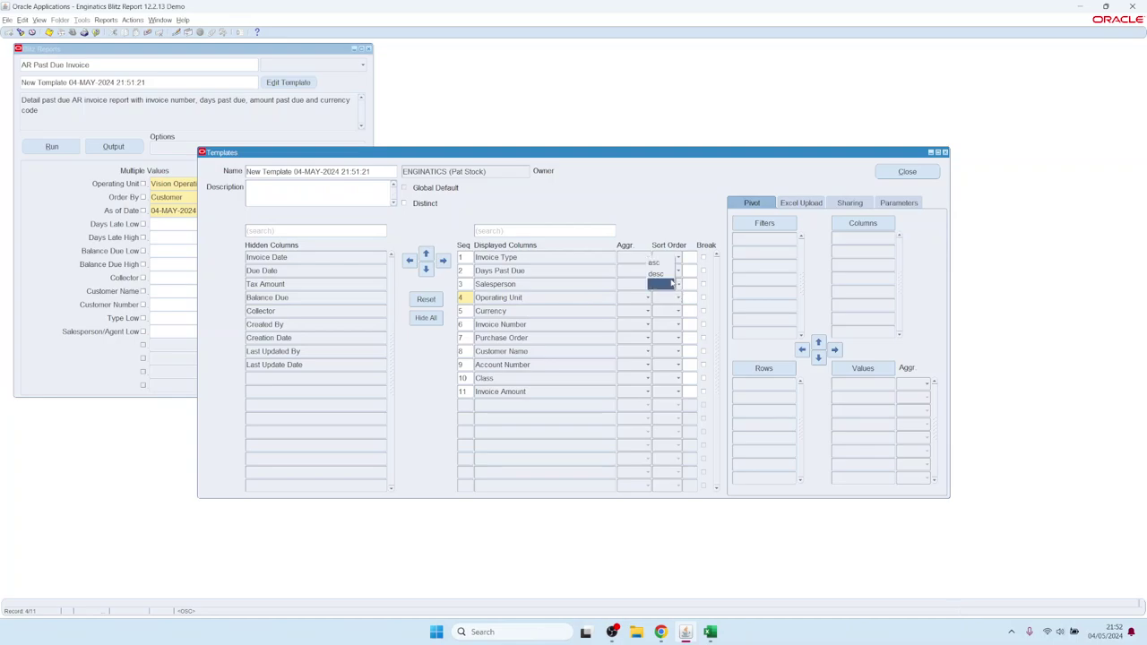
- Reset the template's columns and run the report with a break on the Class column
left_click(426, 299)
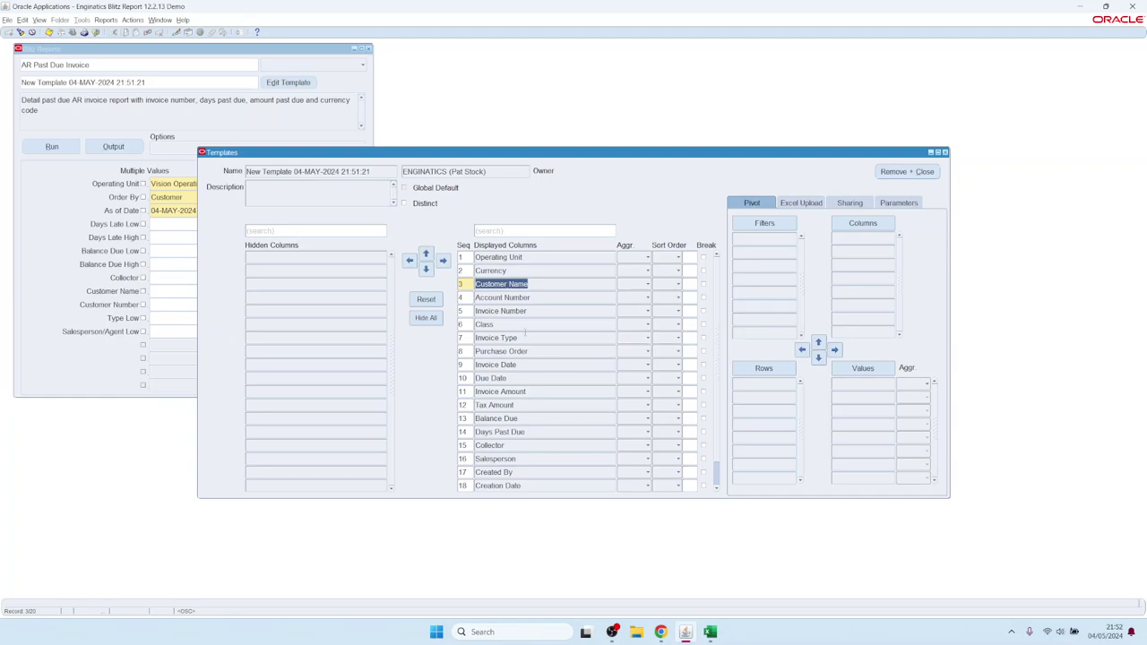
left_click(502, 325)
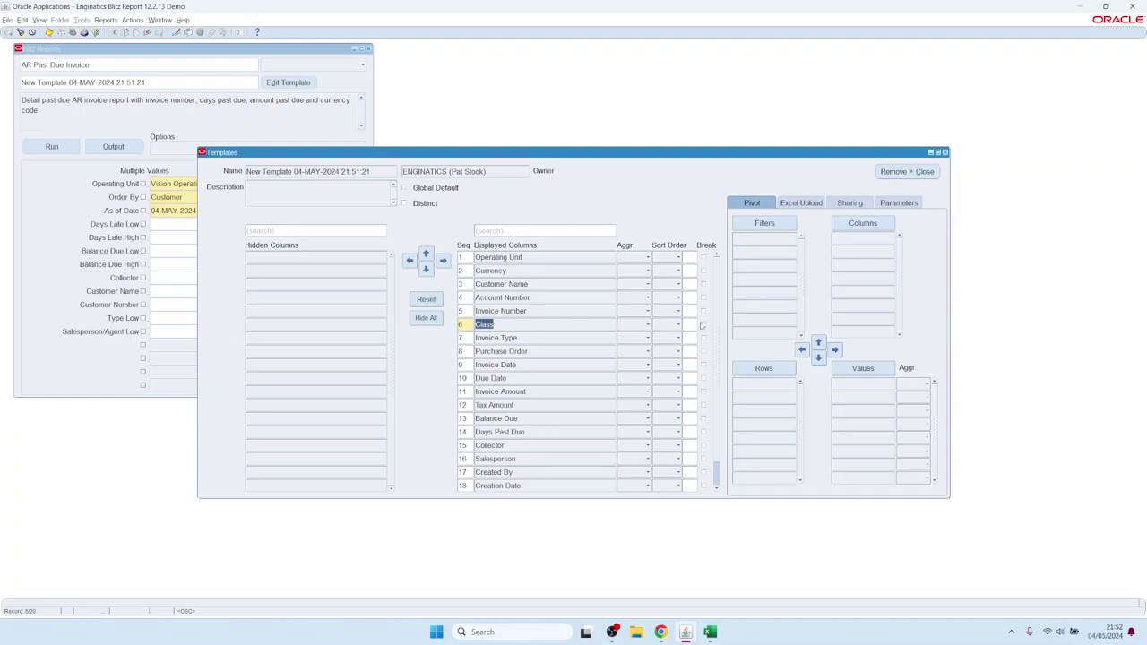
left_click(704, 324)
left_click(52, 147)
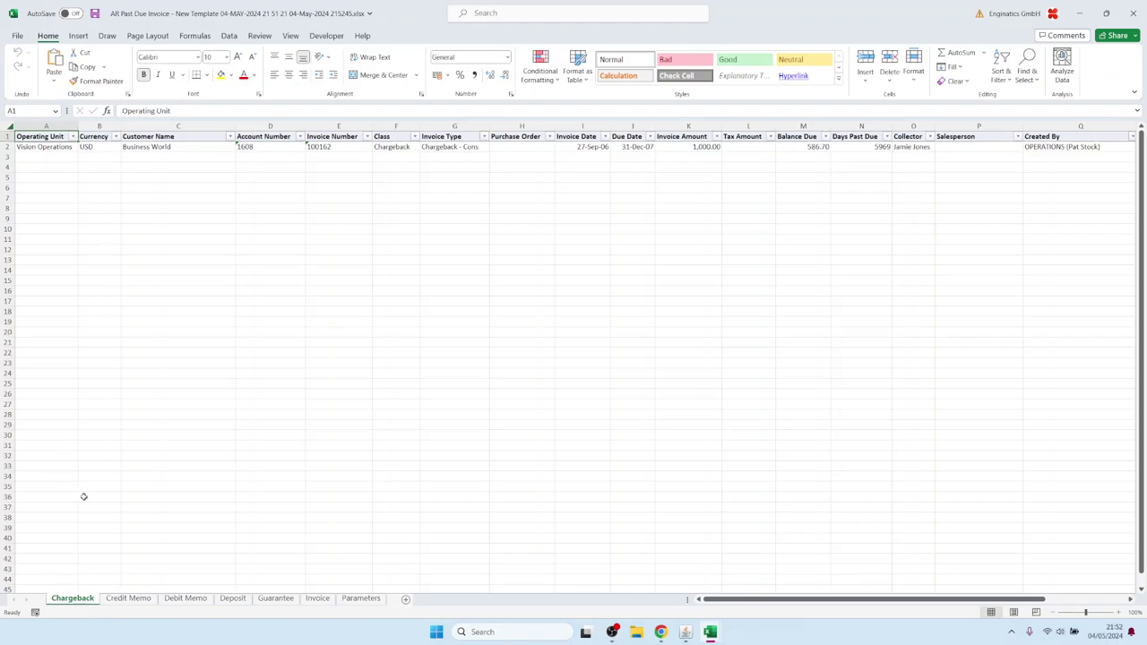
- Check the Credit Memo, Debit Memo and Guarantee sheets, including the Class values of the Guarantee rows
left_click(128, 598)
left_click(180, 599)
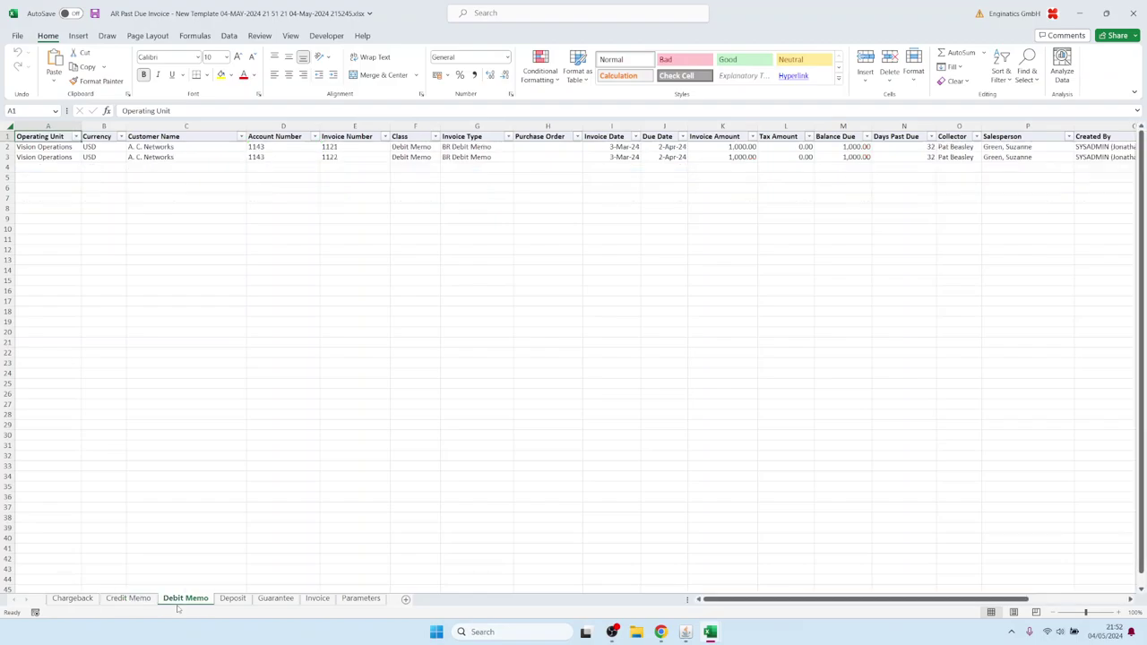
left_click(275, 599)
left_click_drag(411, 149, 412, 177)
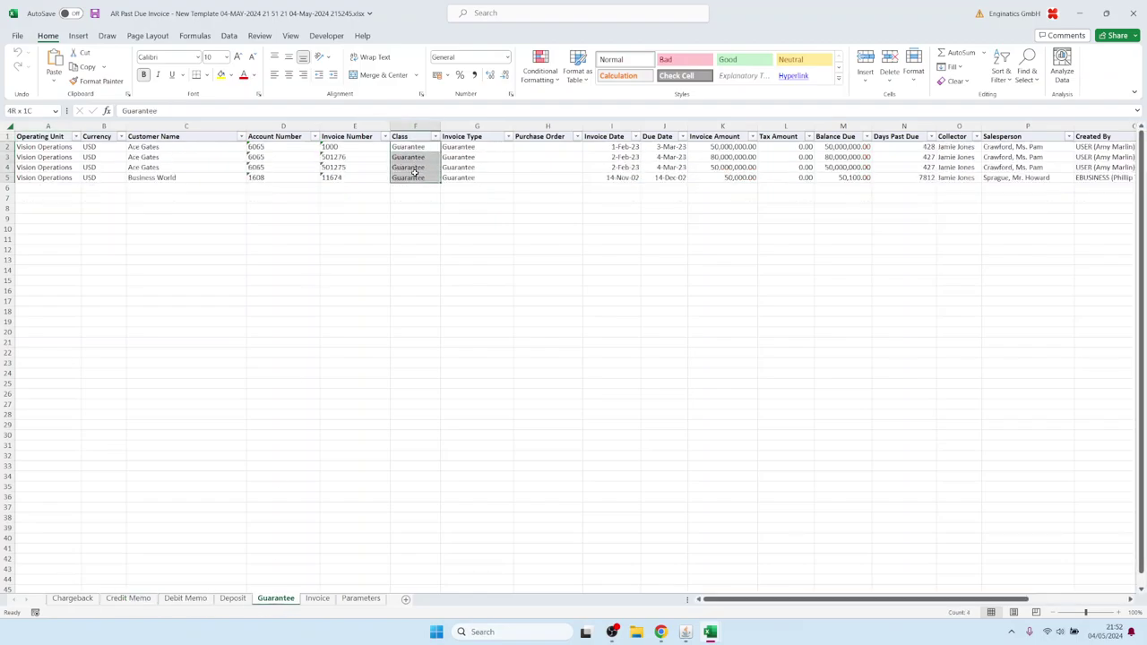
- Review the report details and run parameters on the workbook's Parameters sheet
left_click(363, 601)
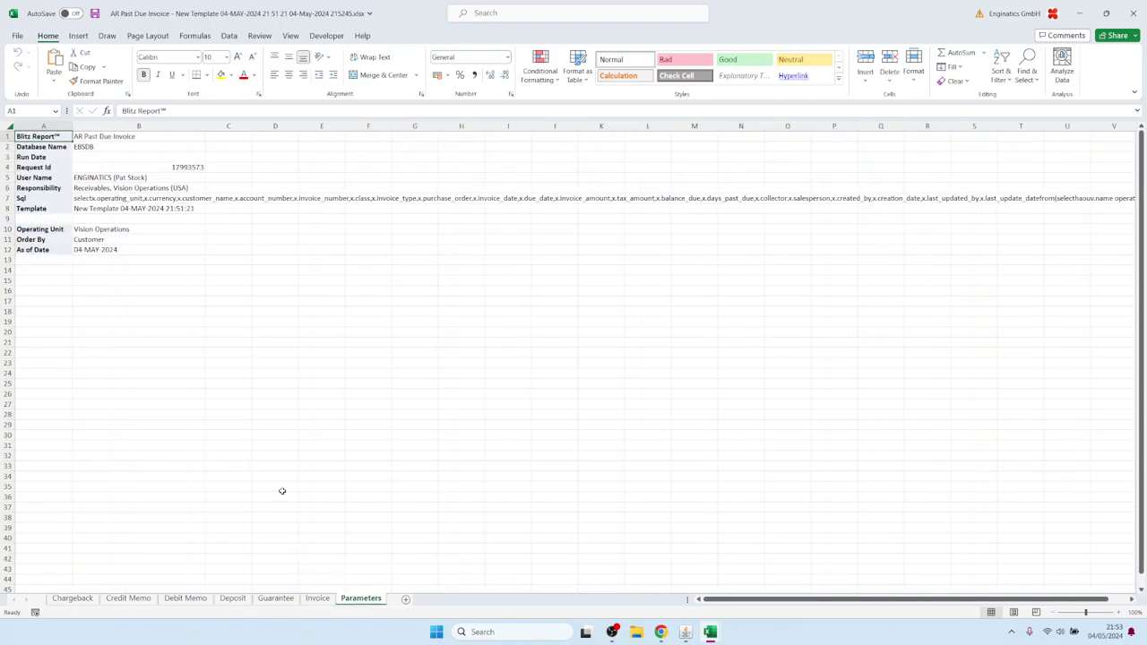
left_click(107, 136)
left_click_drag(108, 137, 104, 249)
left_click(127, 168)
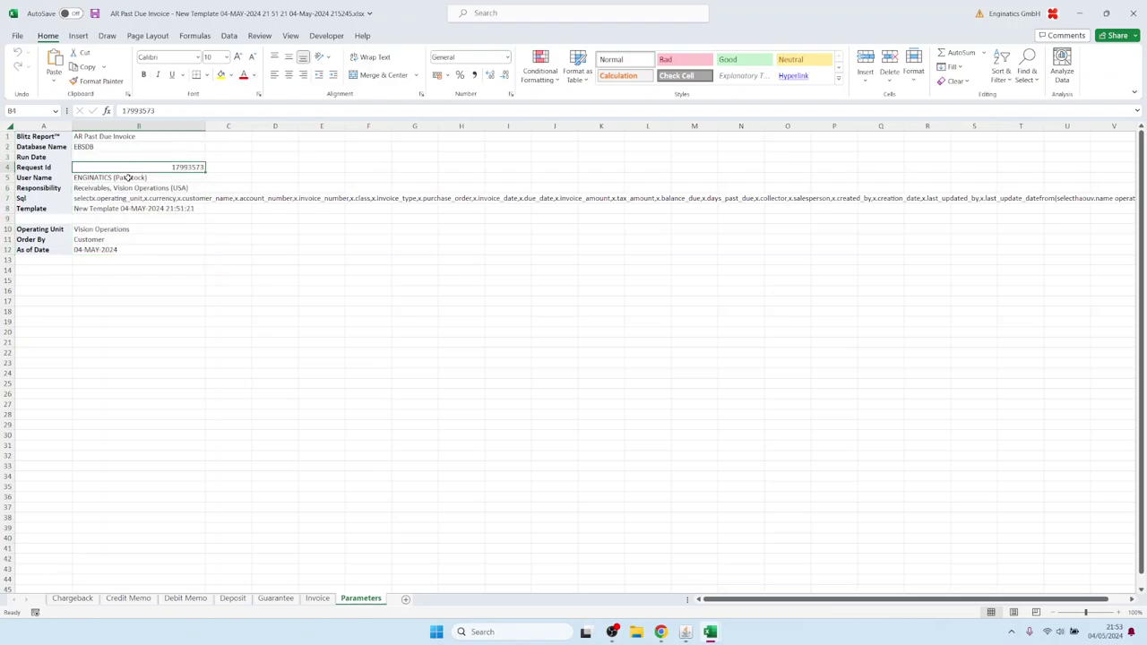
- Switch back to Oracle Applications and show the template's Excel upload settings
mouse_move(686, 632)
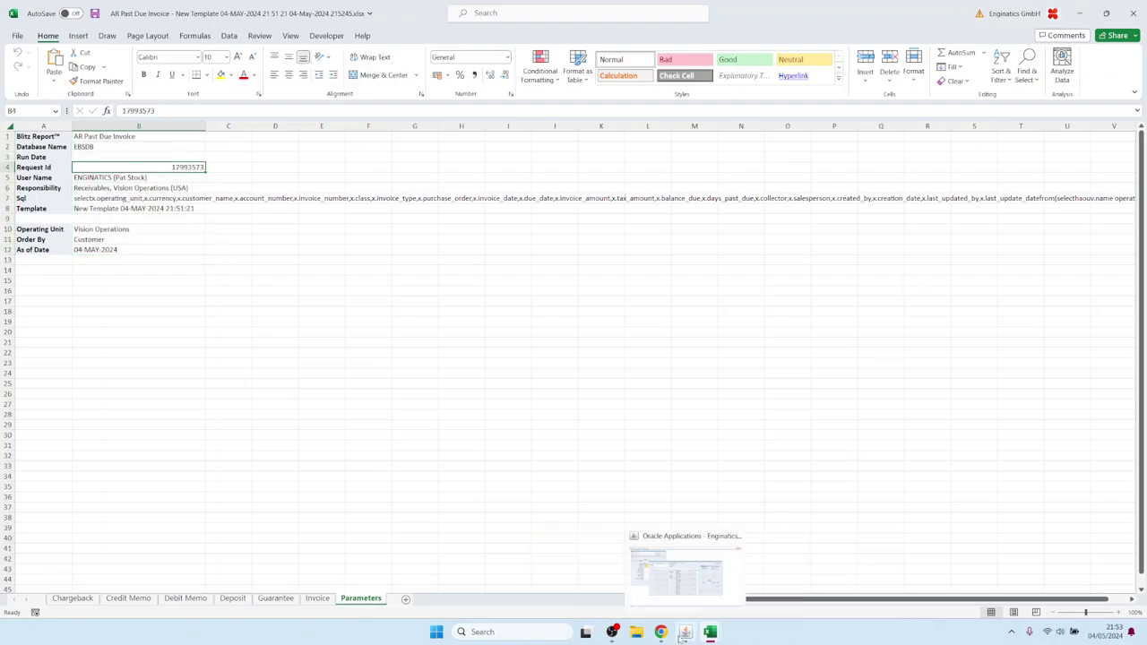
left_click(697, 587)
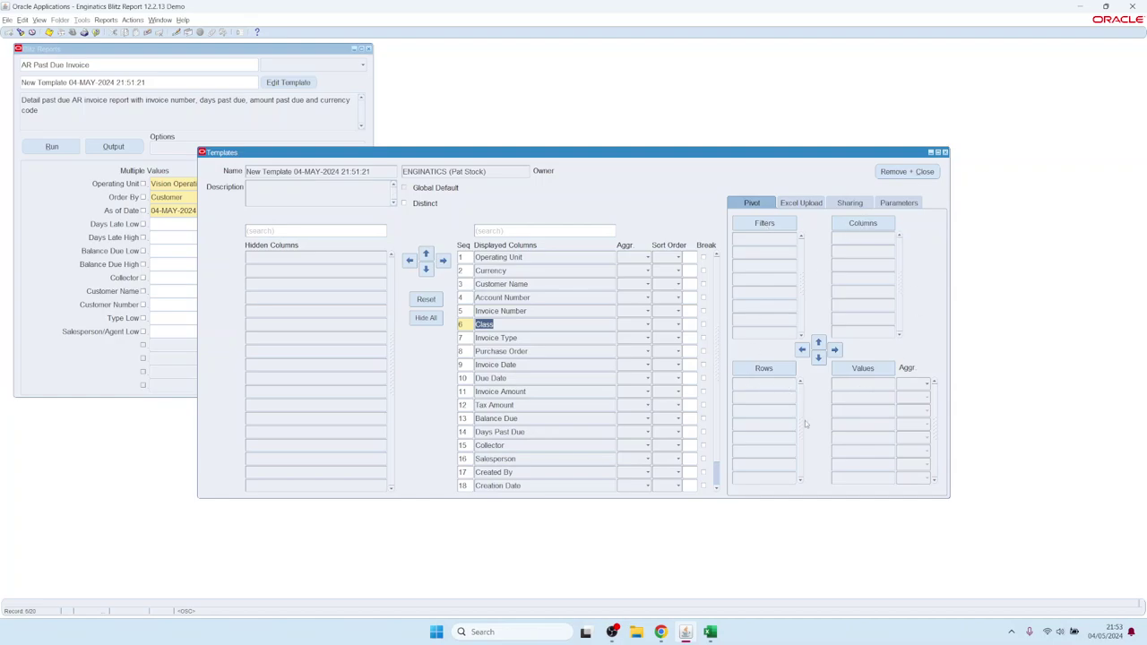
left_click(802, 204)
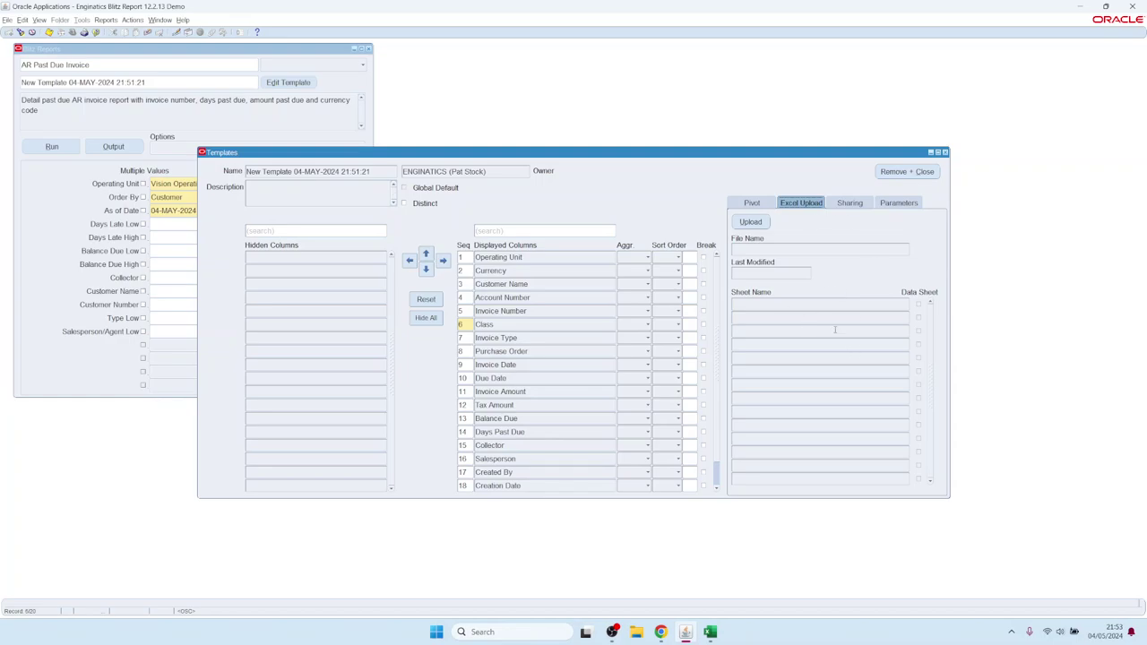
- Review the template's sharing levels and value field, and its excluded parameters settings
left_click(850, 203)
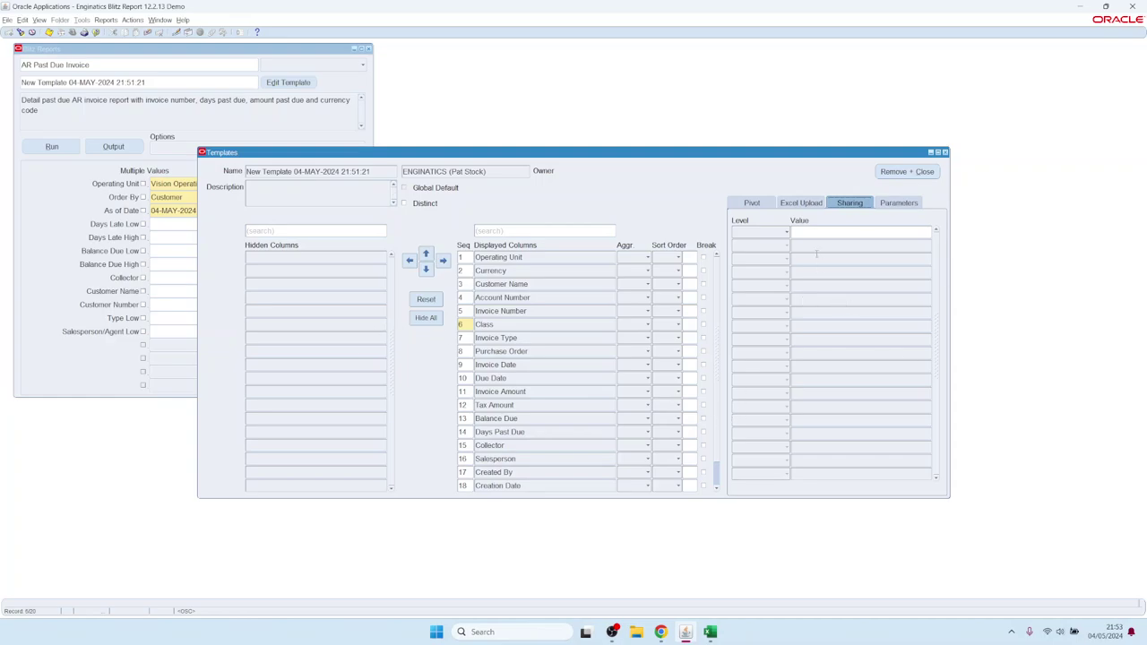
left_click(784, 235)
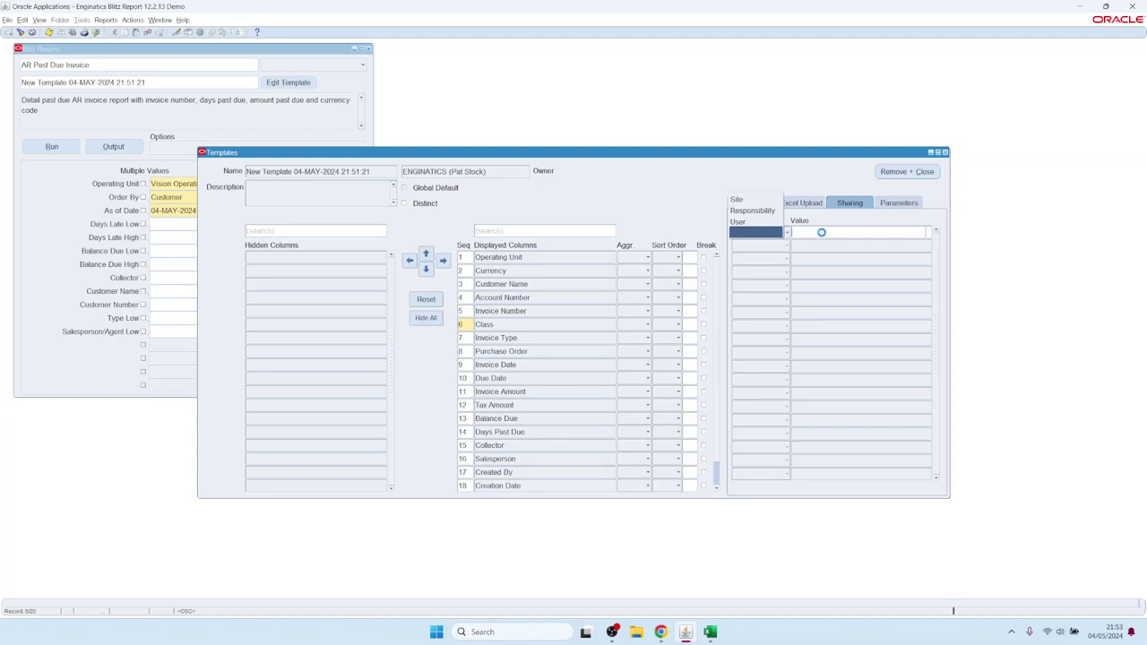
left_click(820, 233)
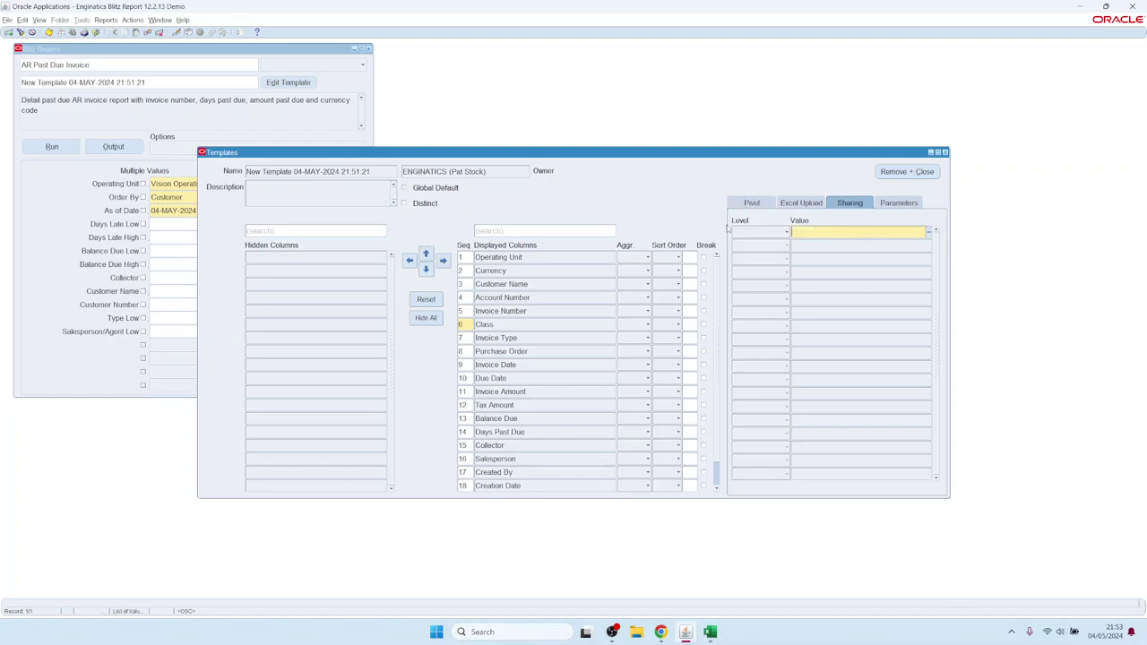
left_click(899, 202)
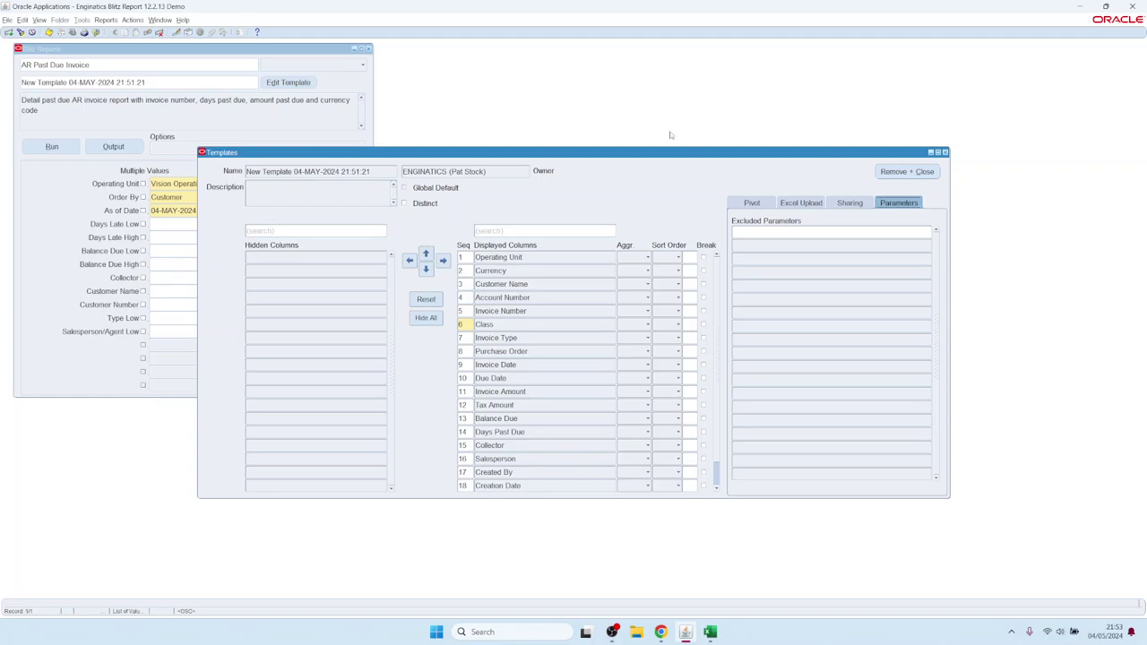
- Return to the template's pivot layout and add Class and Invoice Type as pivot rows
left_click(751, 203)
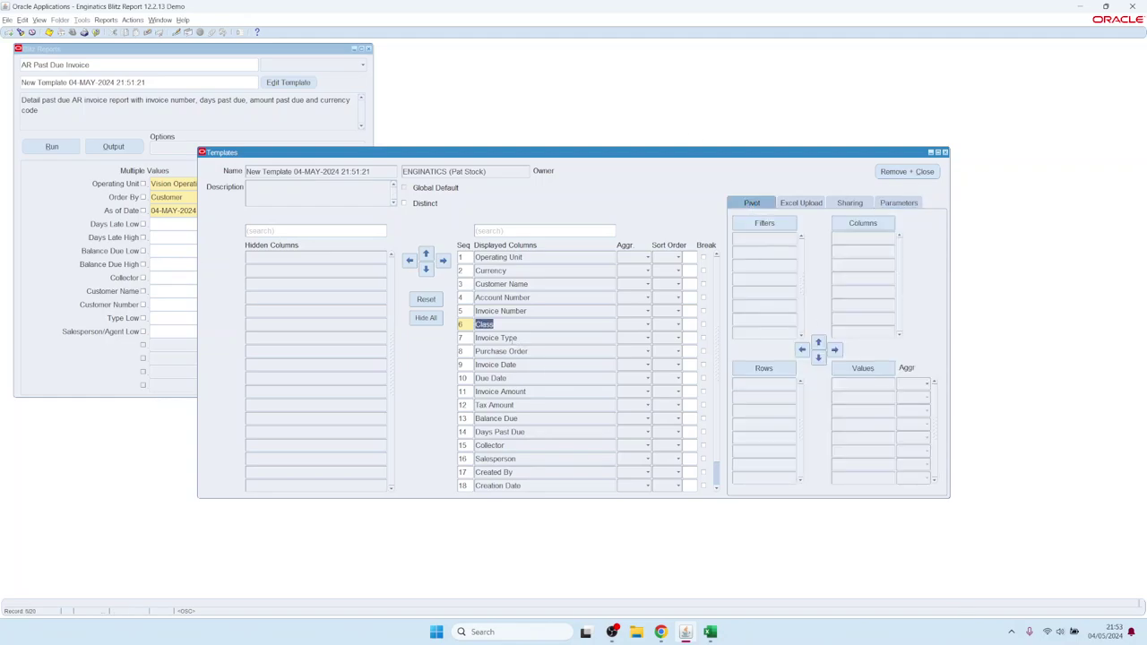
left_click(499, 337, "shift")
left_click_drag(499, 337, 762, 384)
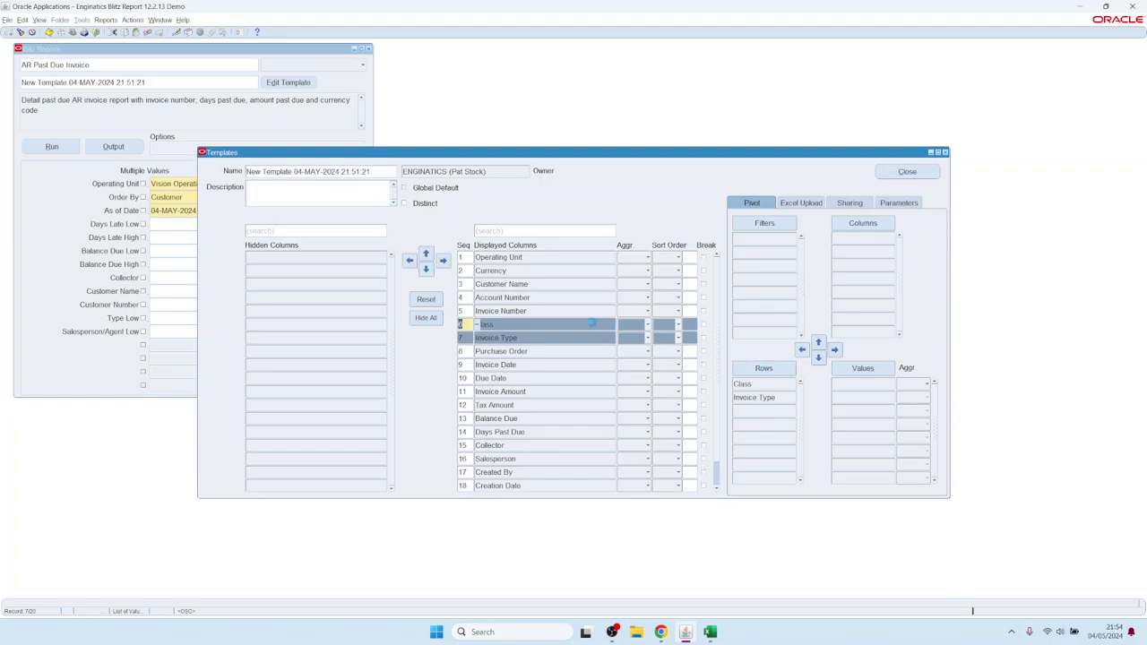
- Filter the displayed columns by "amou" and add Invoice Amount and Tax Amount as pivot values
left_click(500, 231)
type("am")
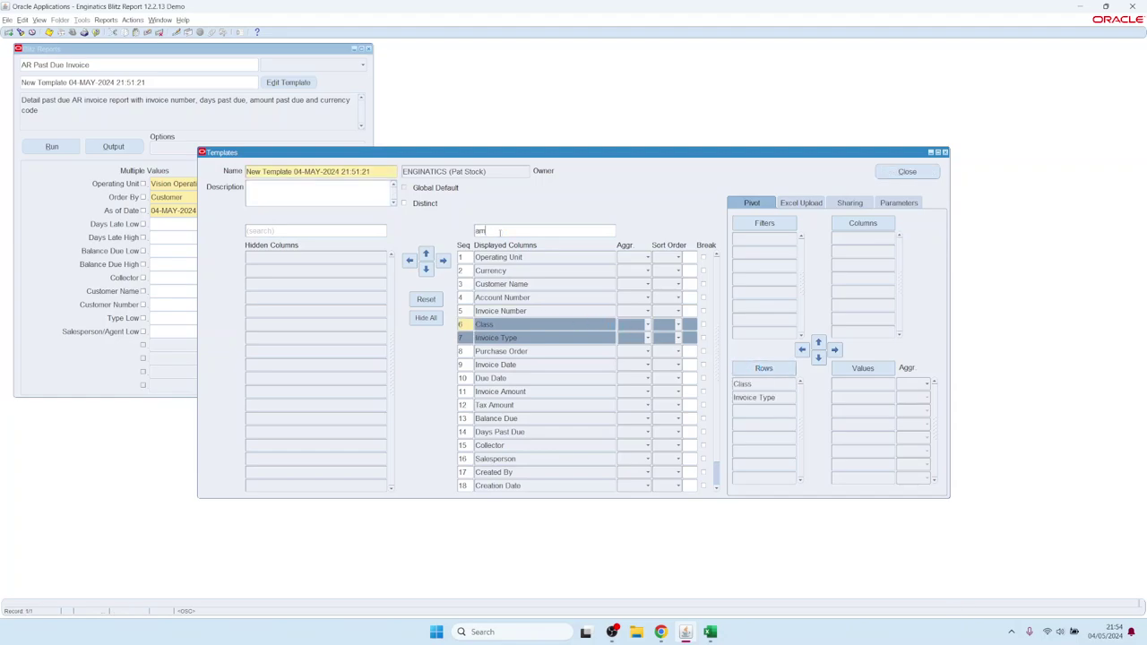
type("ou")
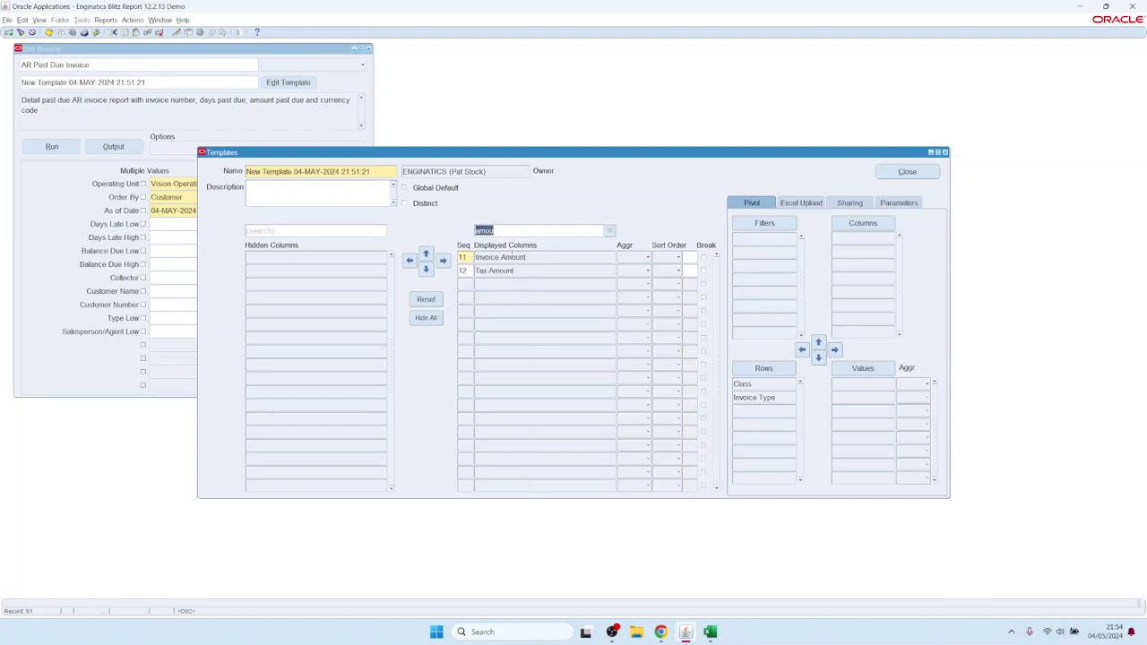
left_click(500, 257)
left_click(495, 271, "shift")
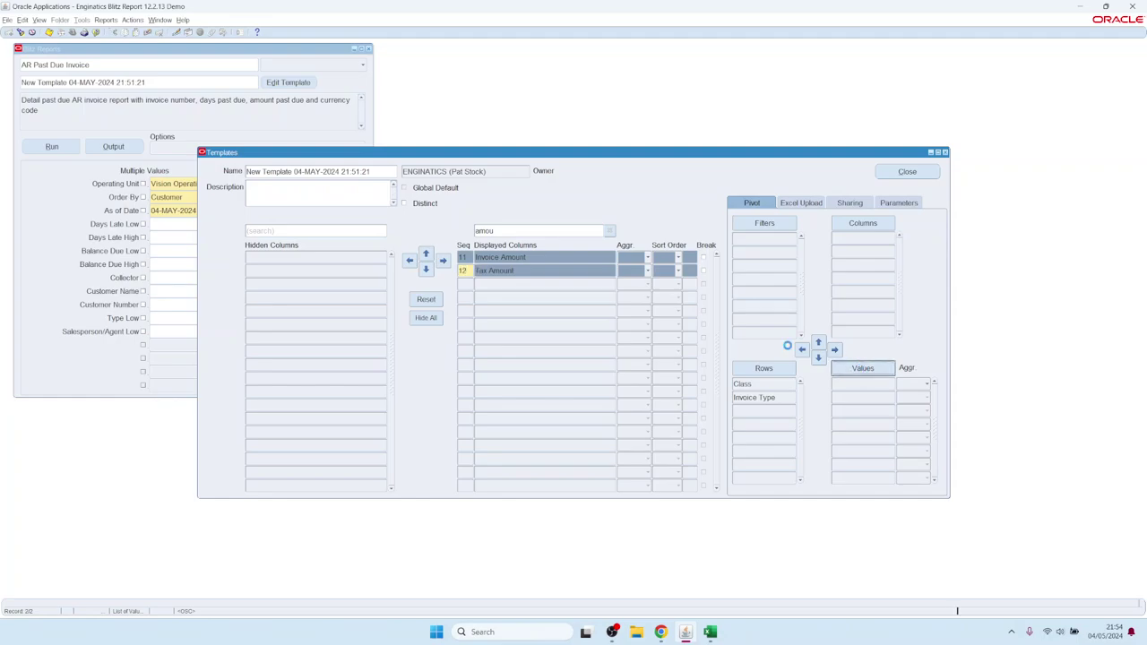
left_click_drag(787, 345, 856, 367)
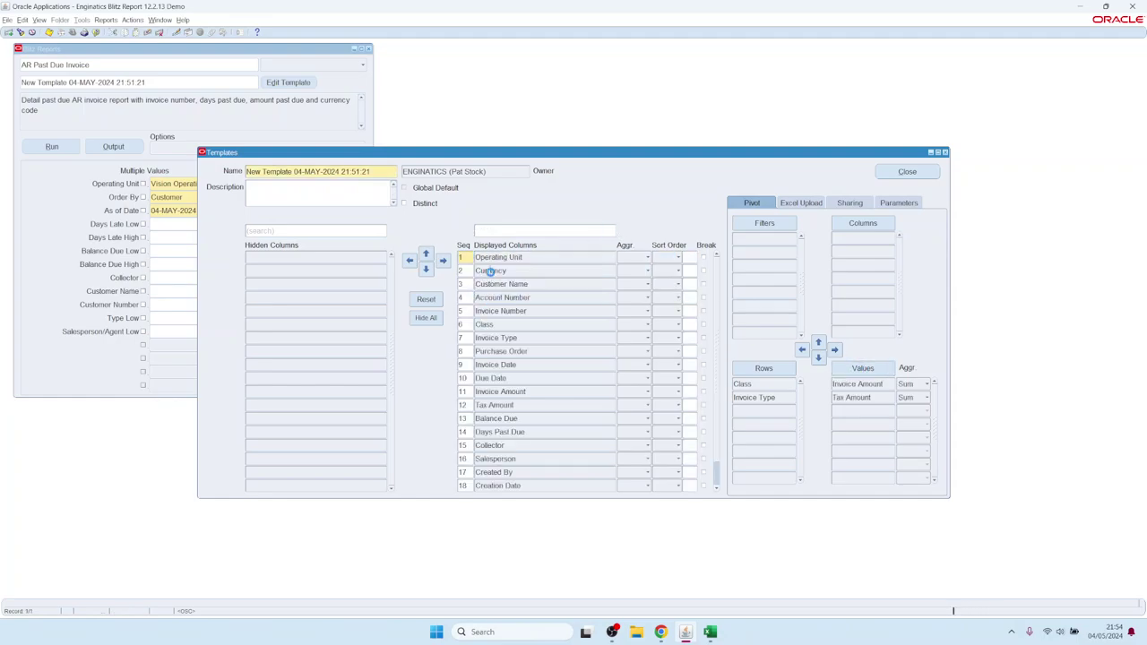
- Add Currency as the pivot's column field and run the report
left_click_drag(490, 271, 863, 237)
left_click(51, 146)
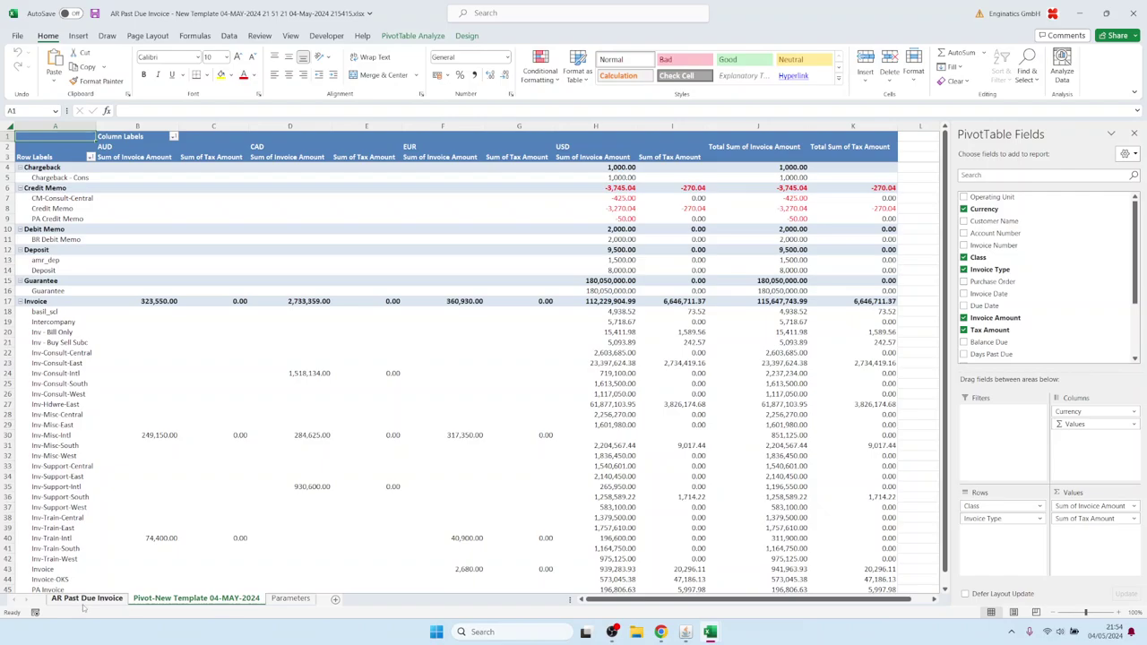
- Compare the generated pivot sheet with the AR Past Due Invoice detail data in the workbook
mouse_move(390, 431)
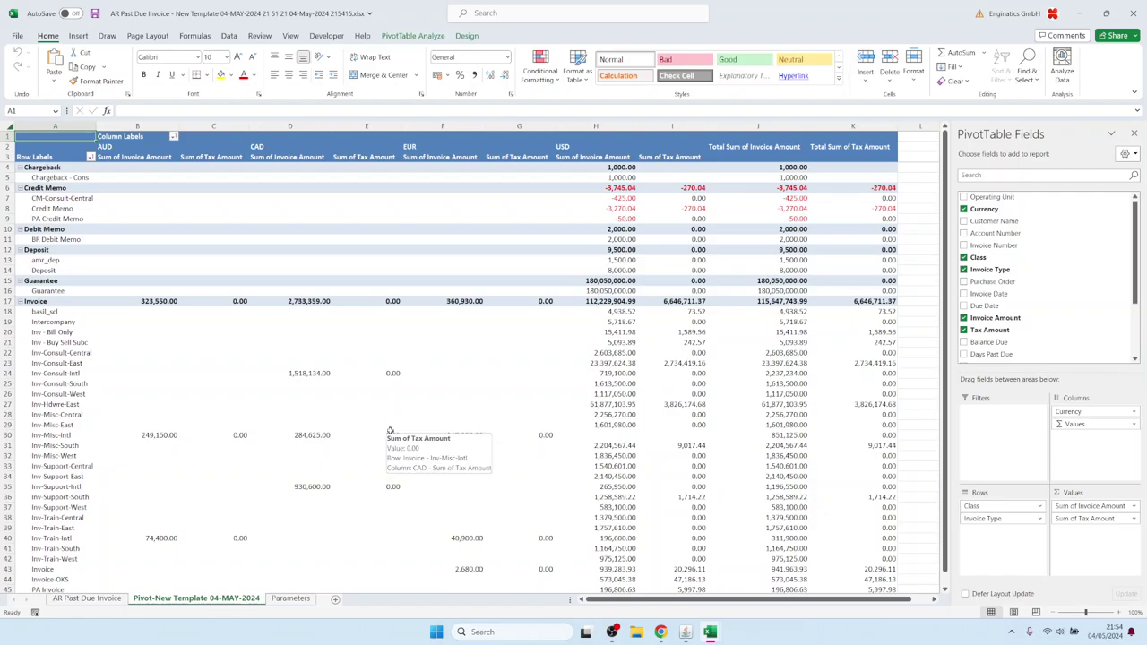
left_click(87, 598)
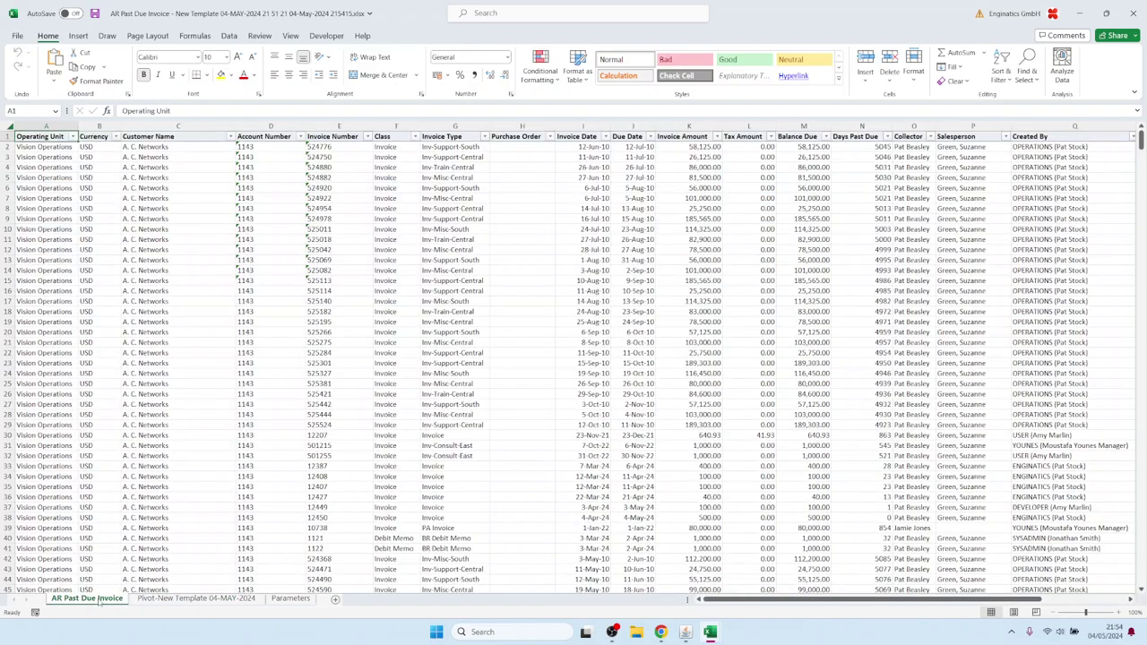
left_click(184, 598)
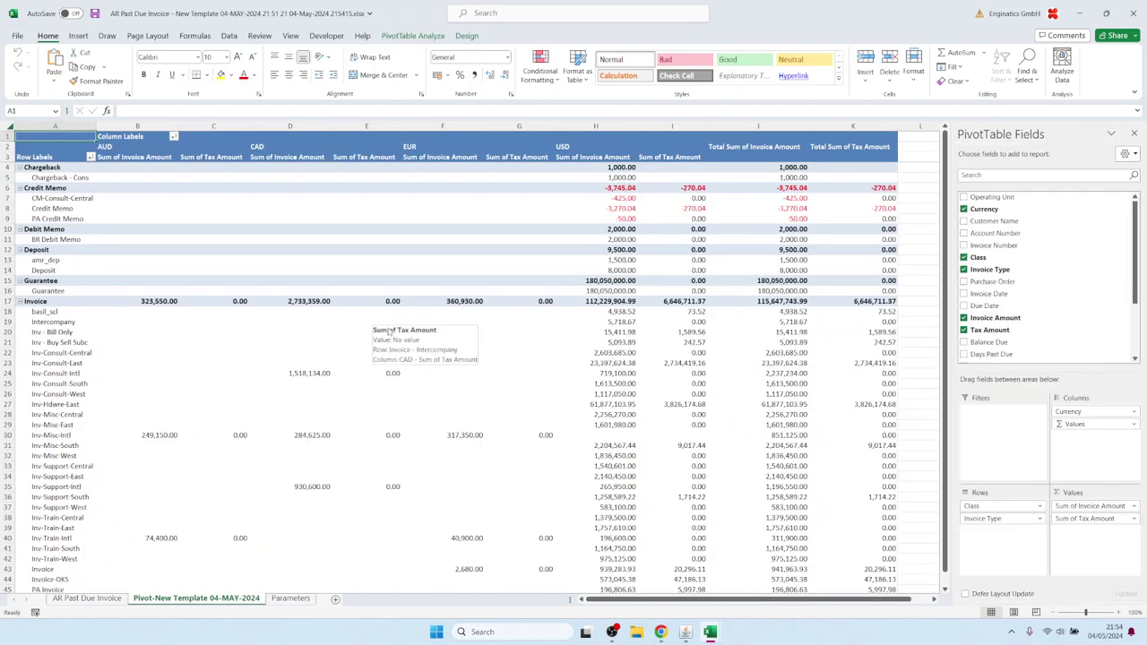
mouse_move(437, 365)
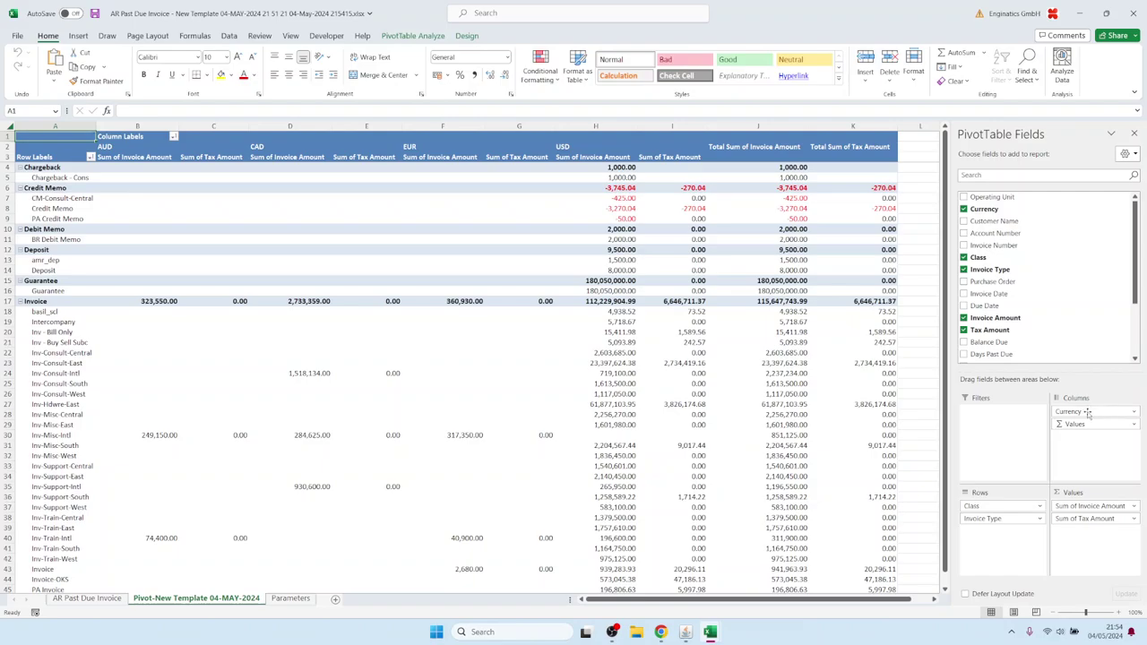
- Remove Currency from the PivotTable's columns and insert a Currency slicer instead
left_click_drag(1090, 412, 349, 343)
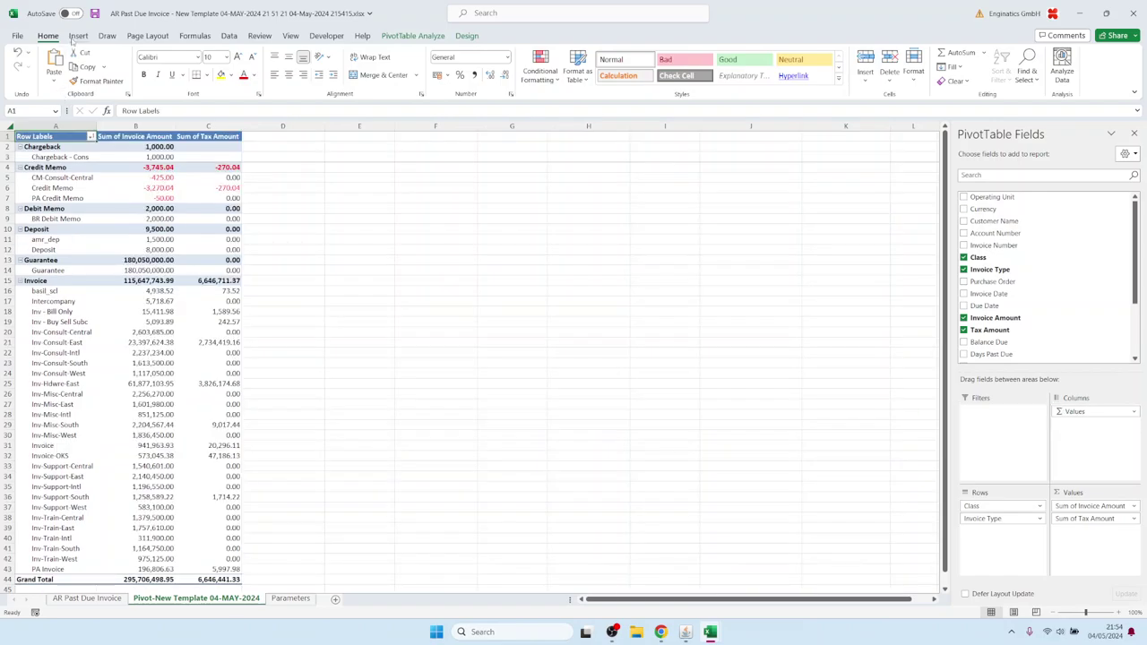
left_click(78, 36)
left_click(677, 65)
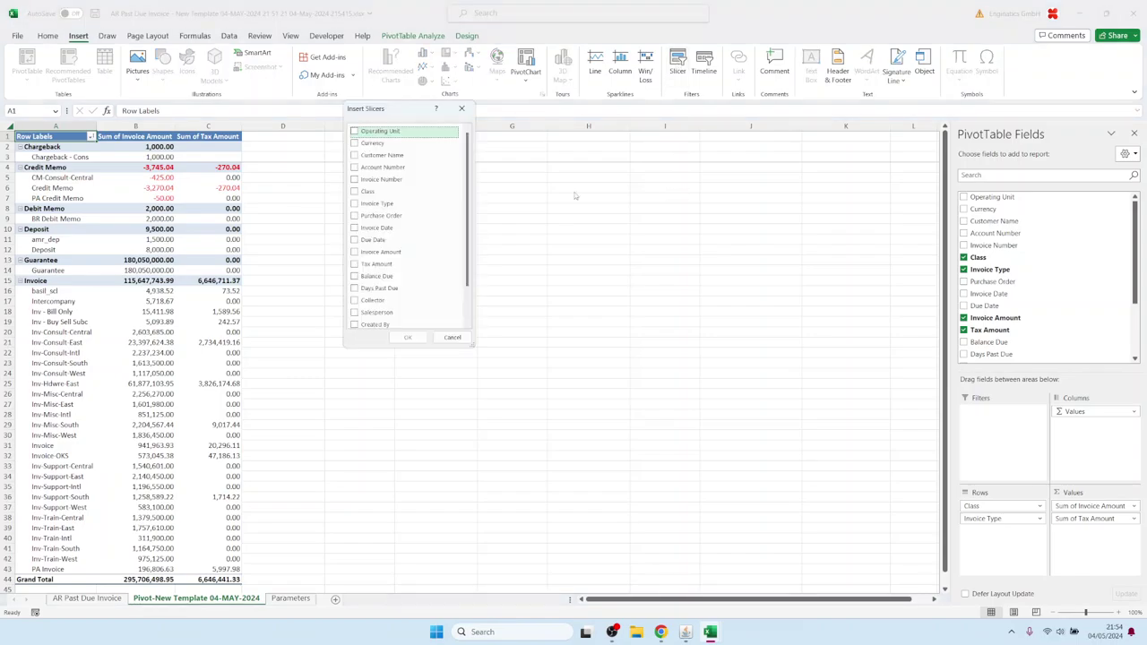
left_click(355, 143)
left_click(407, 337)
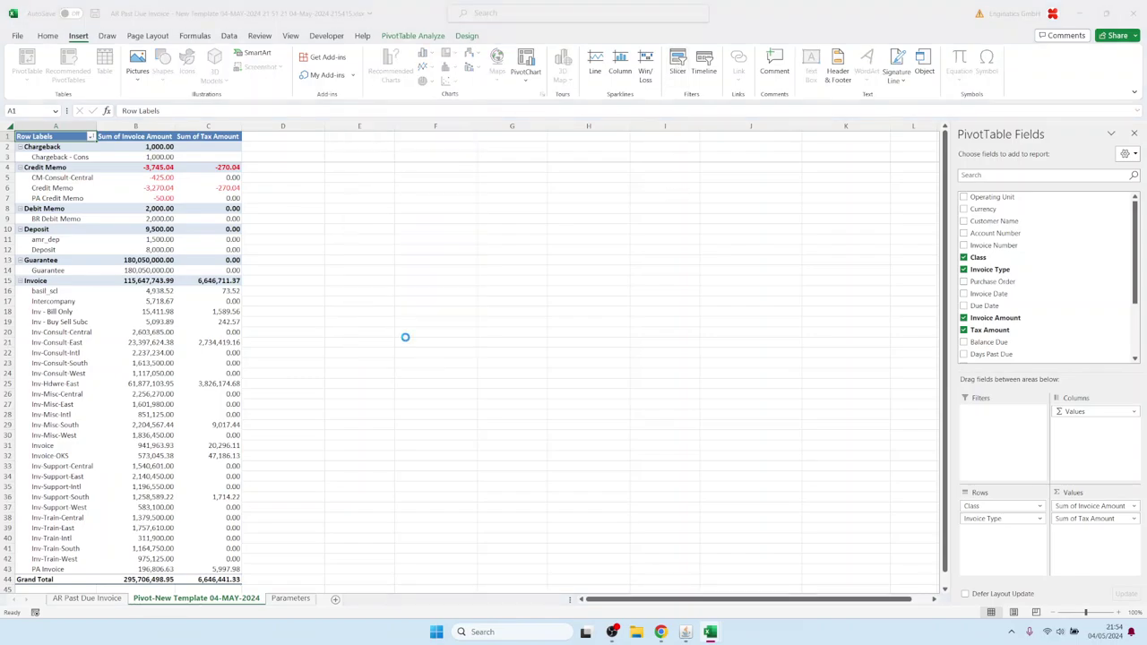
- Move the Currency slicer to free space beside the pivot and filter by CAD, then by USD
left_click_drag(470, 142, 379, 384)
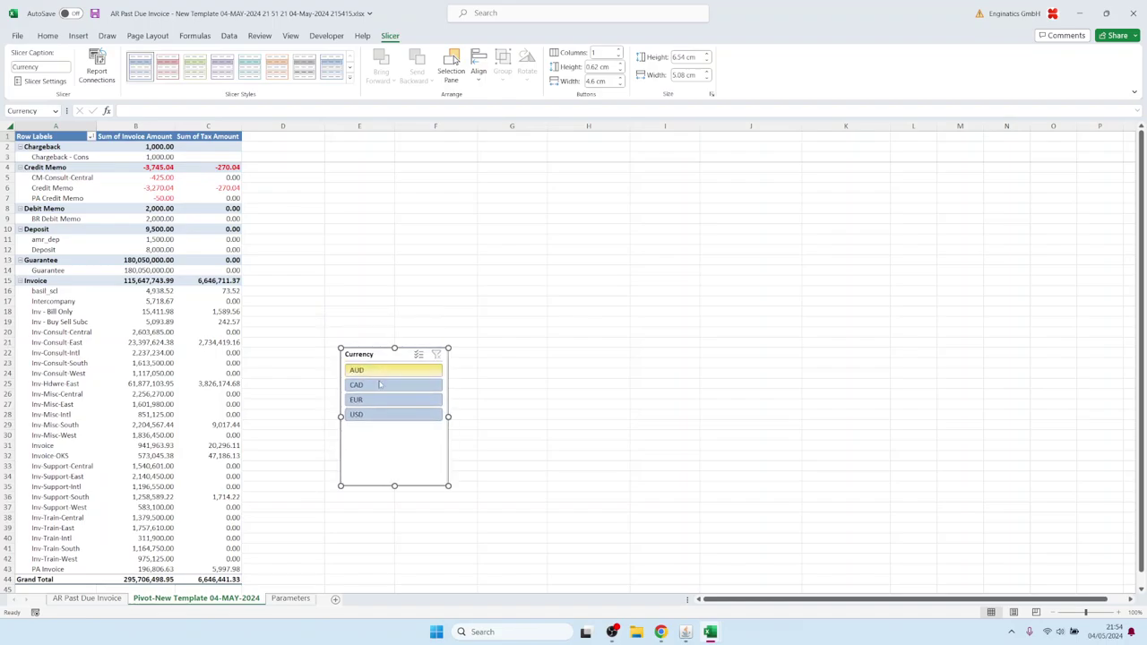
left_click(377, 385)
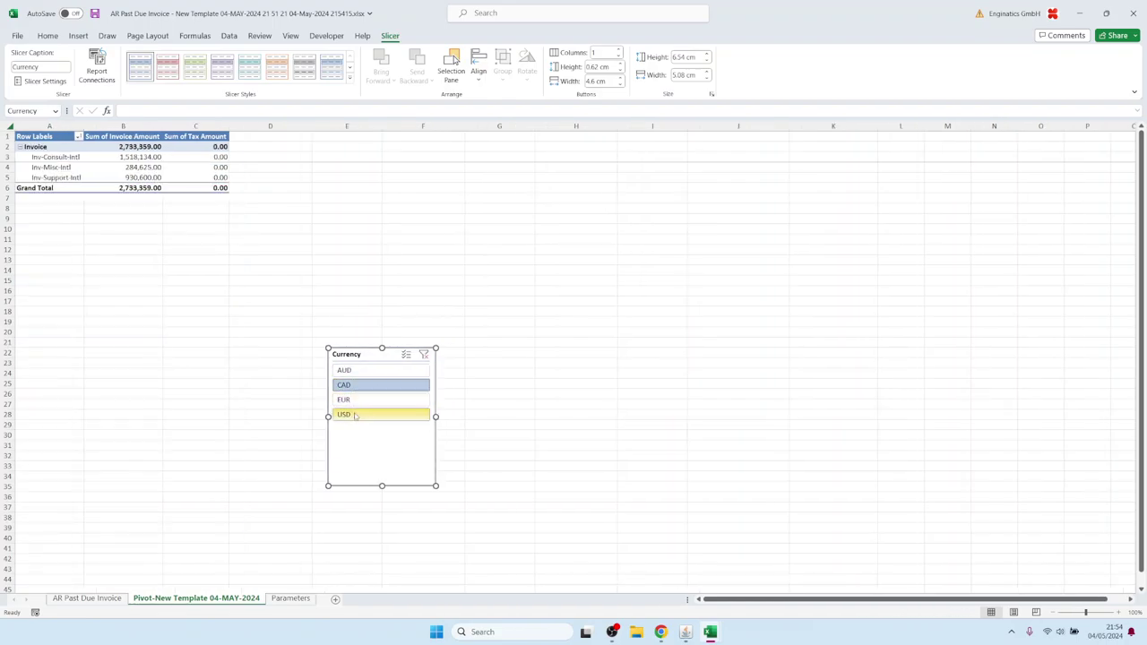
left_click(355, 415)
- Insert a pie PivotChart based on the Class and Invoice Type PivotTable
left_click(45, 146)
left_click(78, 36)
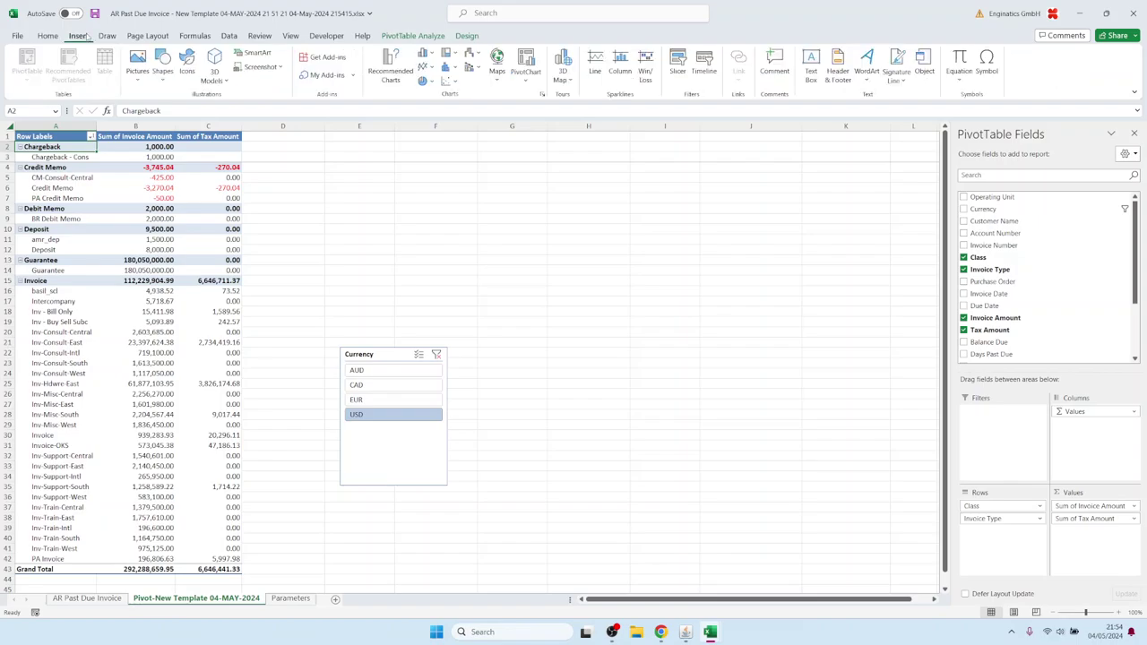
left_click(526, 67)
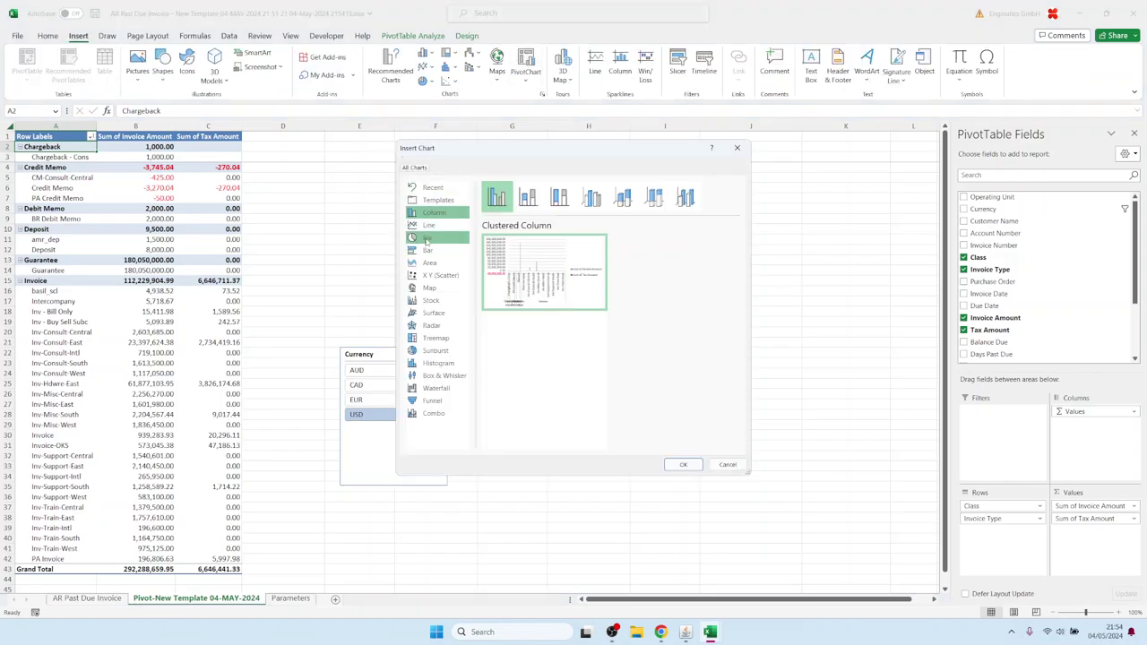
left_click(428, 239)
left_click(683, 464)
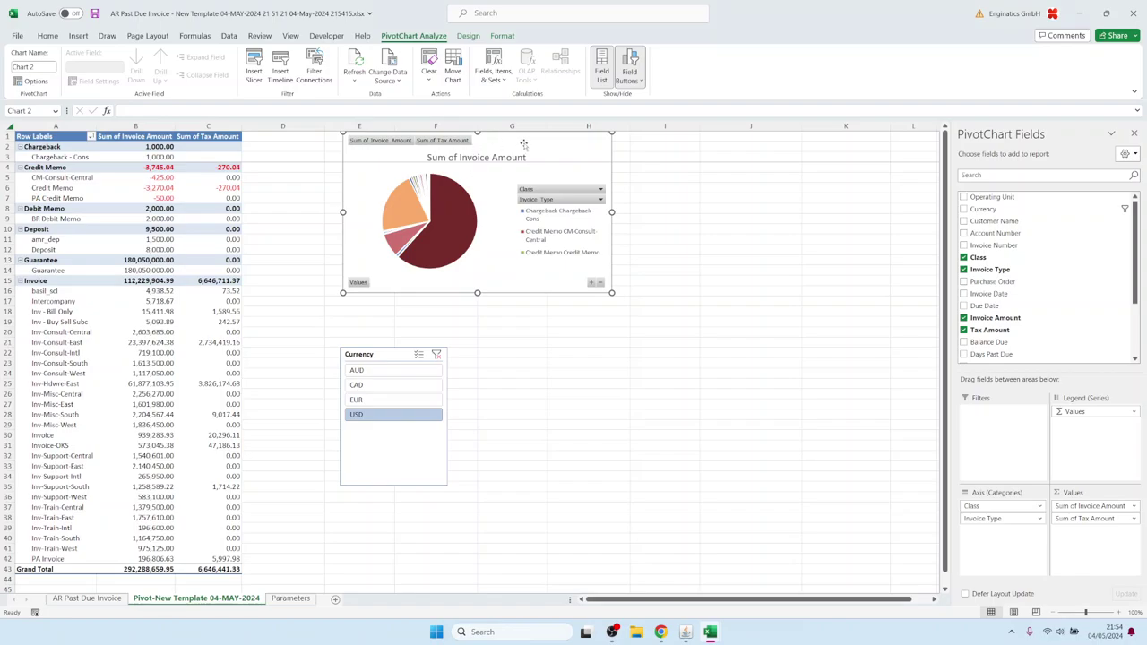
- Place the pie chart next to the PivotTable, enlarge it, and move the Currency slicer clear below it
left_click_drag(525, 144, 431, 150)
left_click_drag(523, 302, 543, 347)
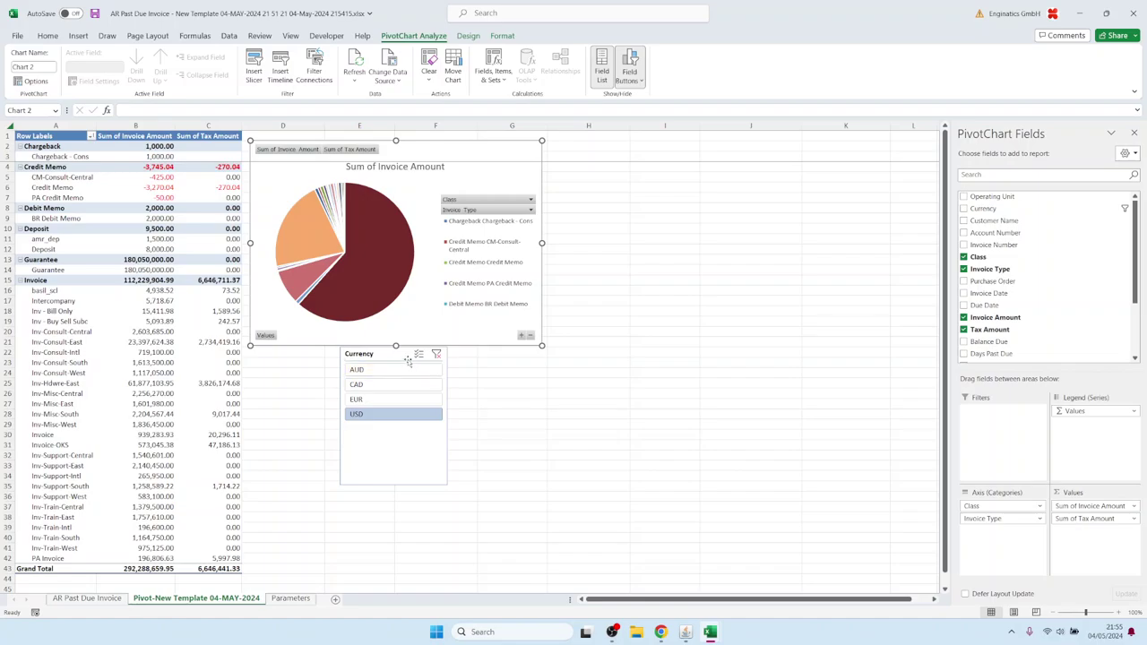
left_click_drag(407, 360, 453, 385)
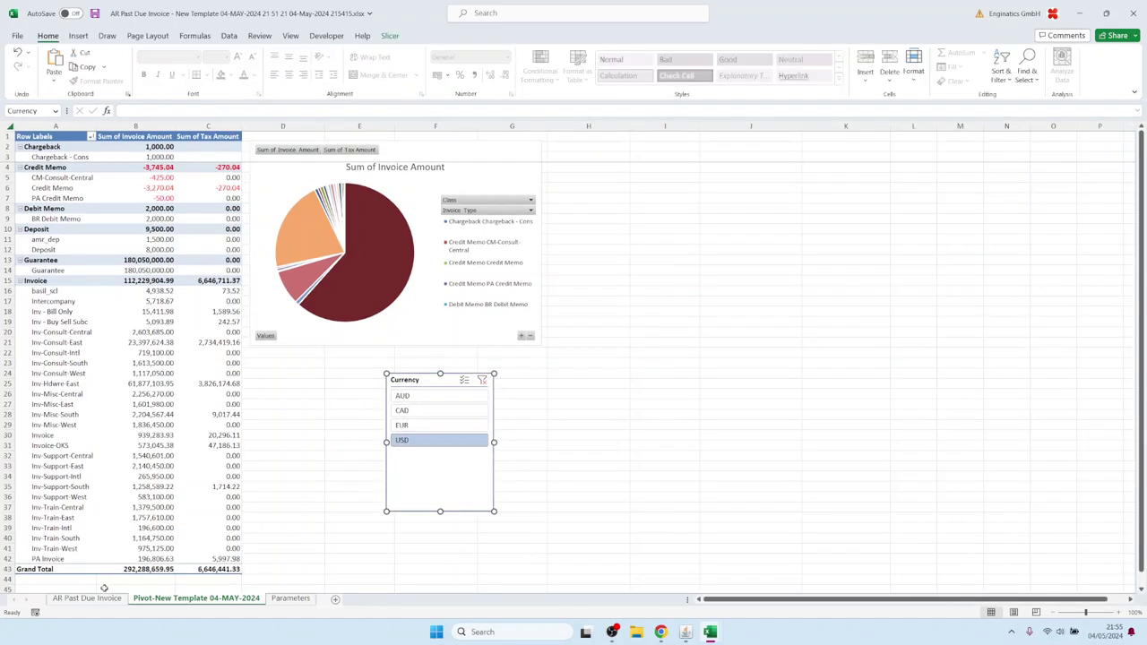
- Create a PivotTable on a new worksheet from all AR Past Due Invoice data, with Customer Name rows and summed Balance Due values
left_click(86, 598)
left_click(13, 126)
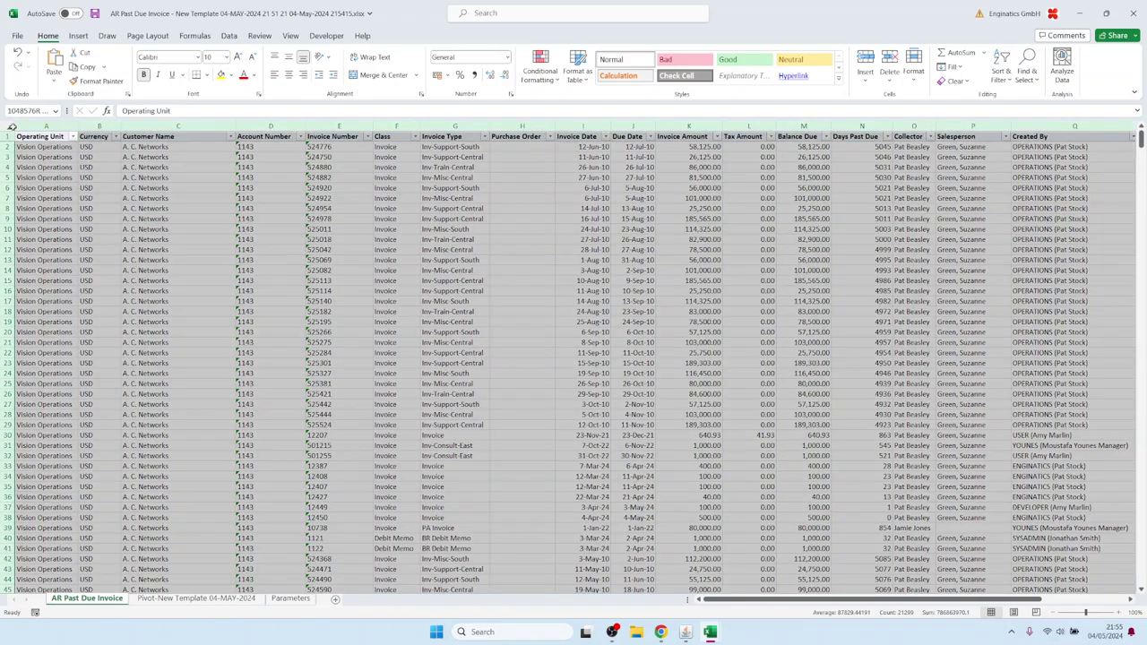
left_click(79, 36)
left_click(26, 61)
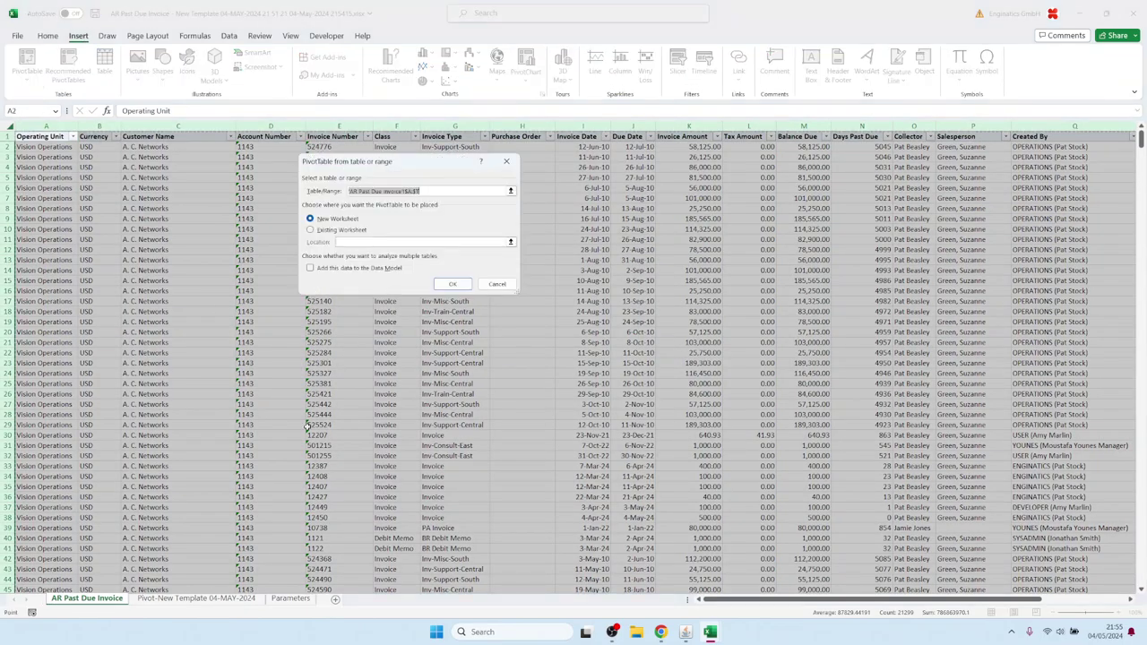
left_click(453, 284)
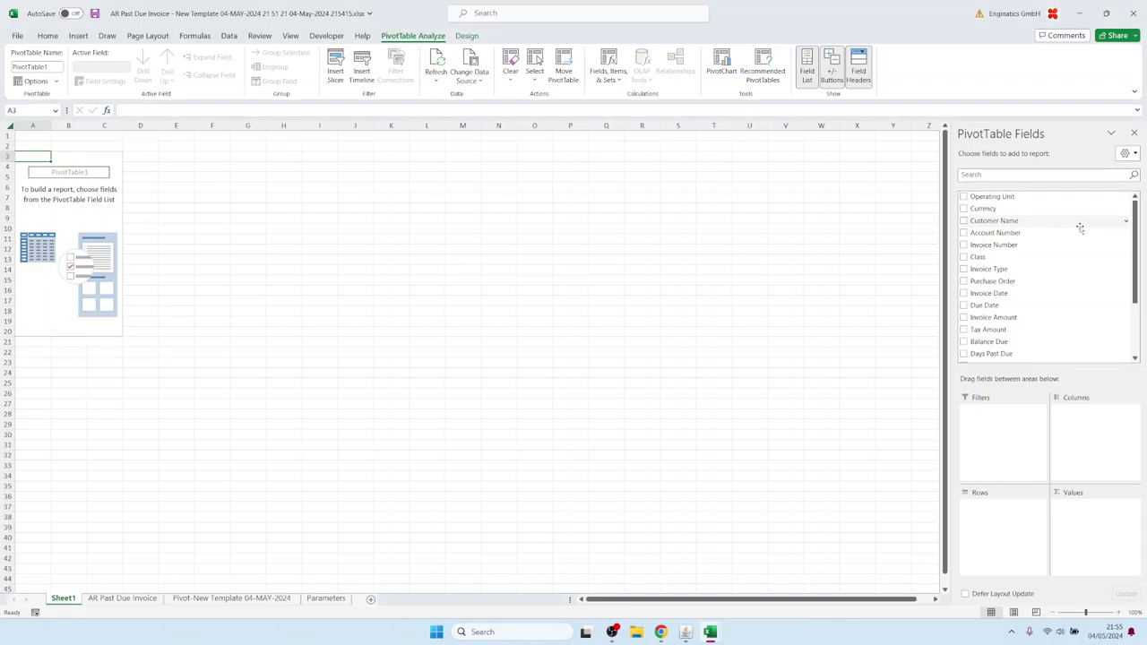
left_click_drag(1035, 221, 1013, 522)
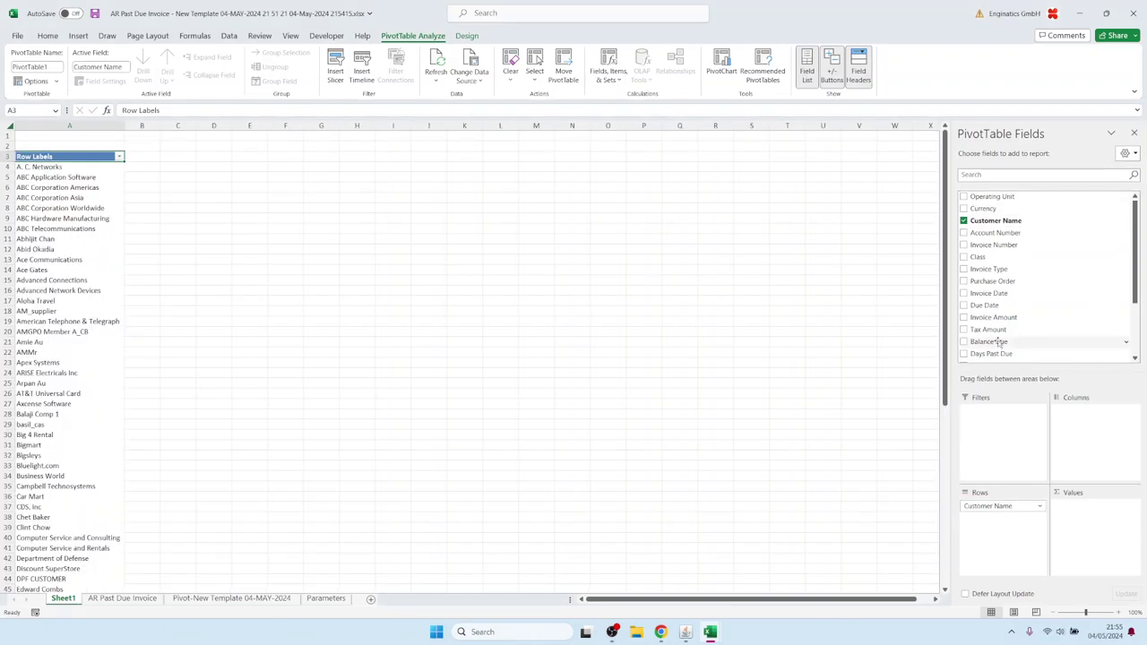
left_click_drag(997, 342, 1065, 519)
- Insert a clustered bar PivotChart of Sum of Balance Due by customer
left_click(150, 196)
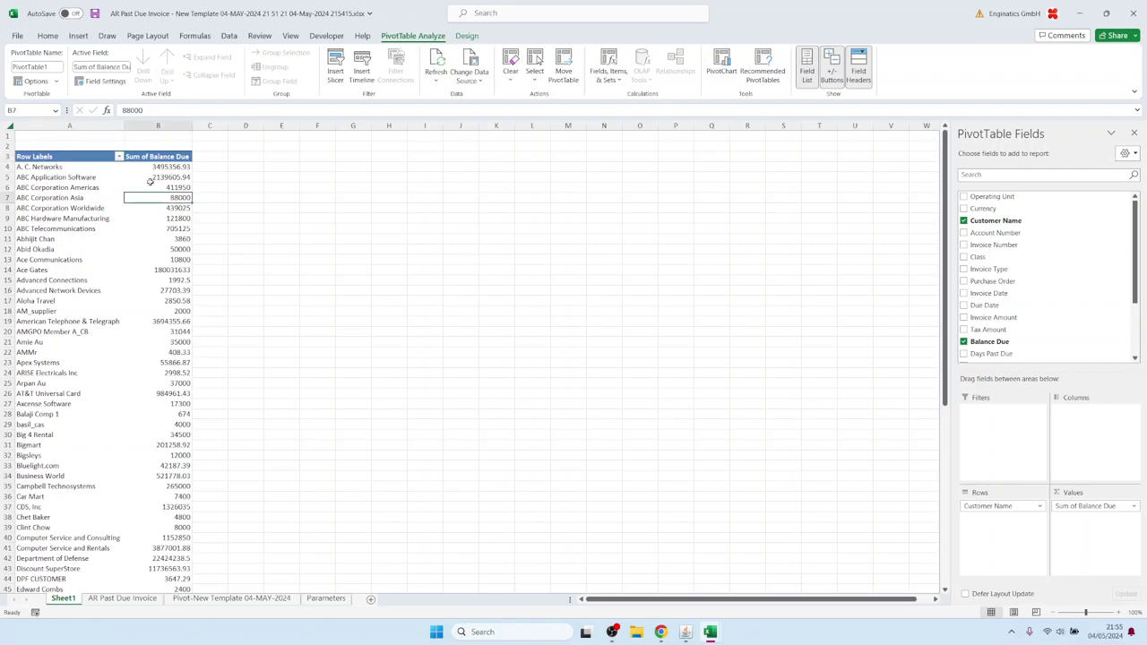
left_click(78, 36)
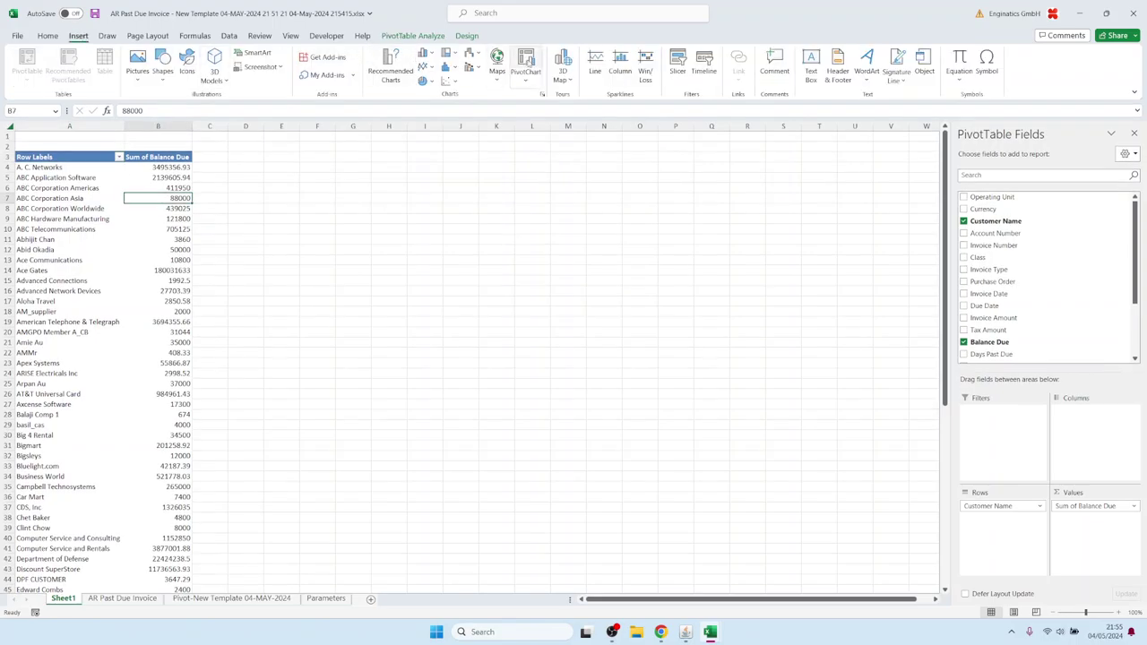
left_click(527, 67)
left_click(436, 251)
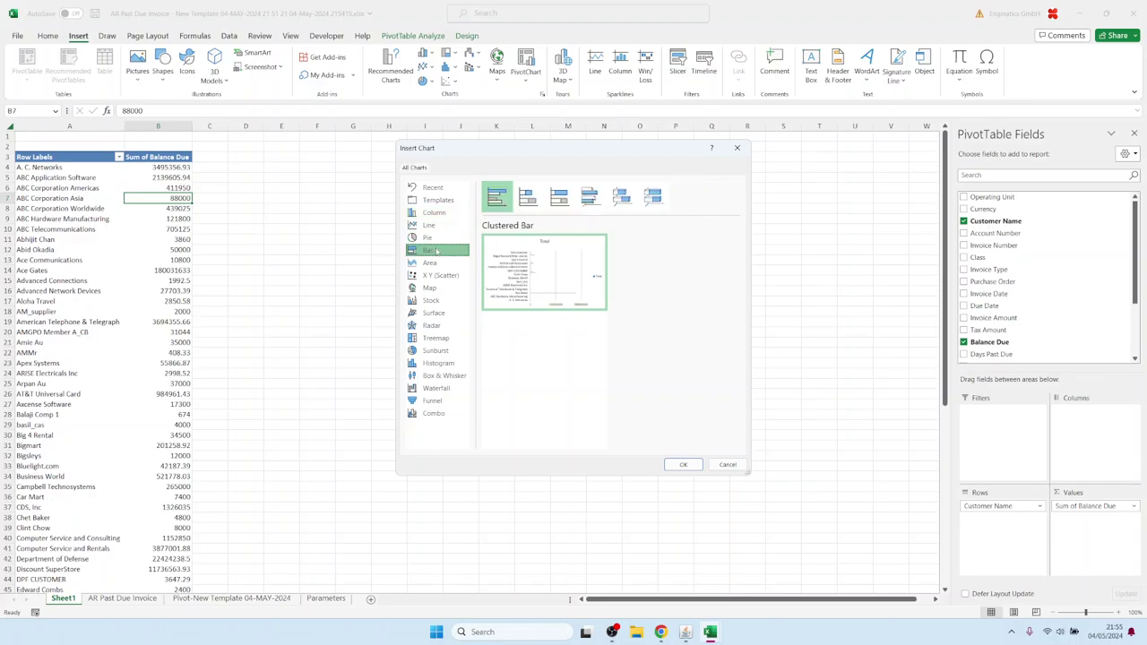
left_click(683, 465)
- Sort the PivotTable by Sum of Balance Due from smallest to largest and delete the bar chart
right_click(170, 218)
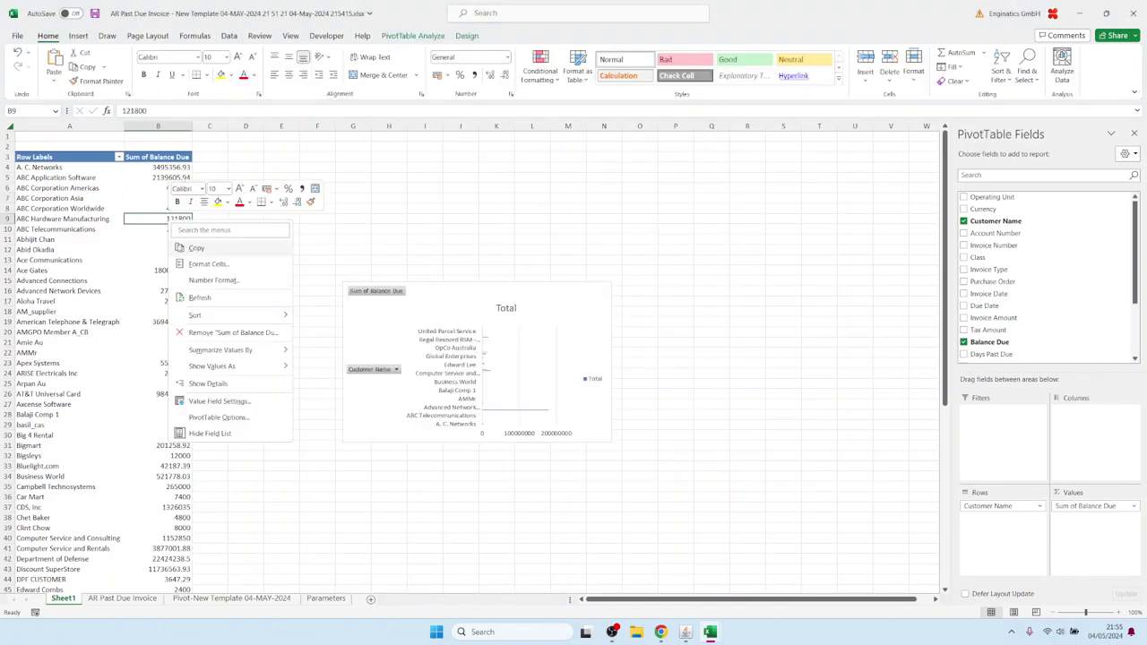
mouse_move(196, 315)
left_click(339, 315)
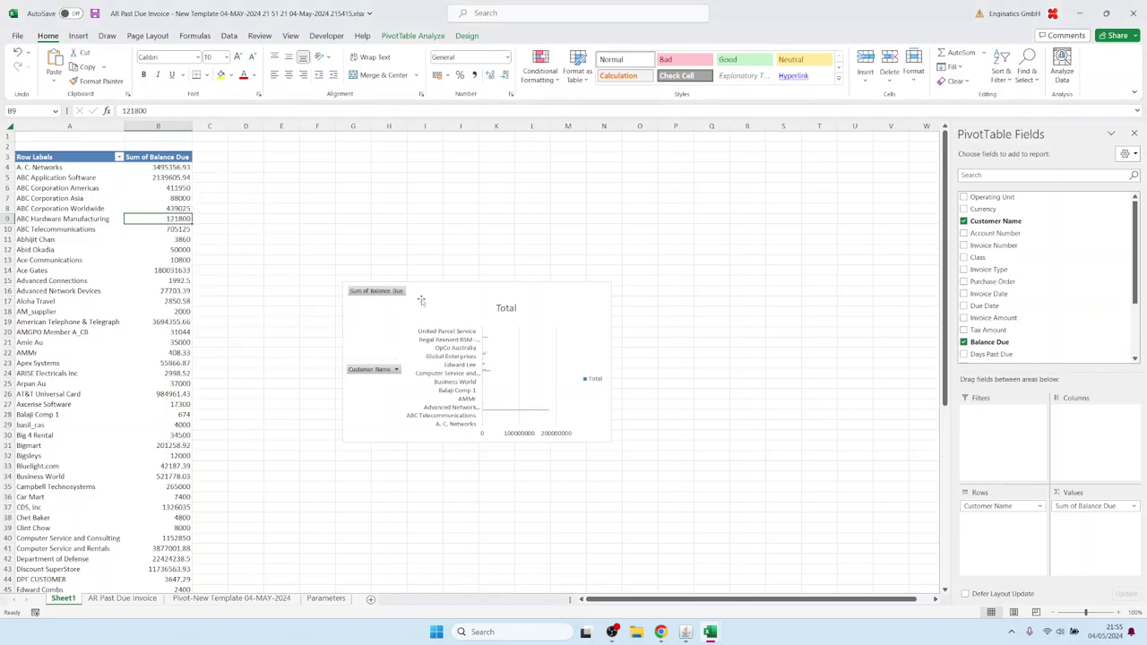
left_click(427, 292)
key("Delete")
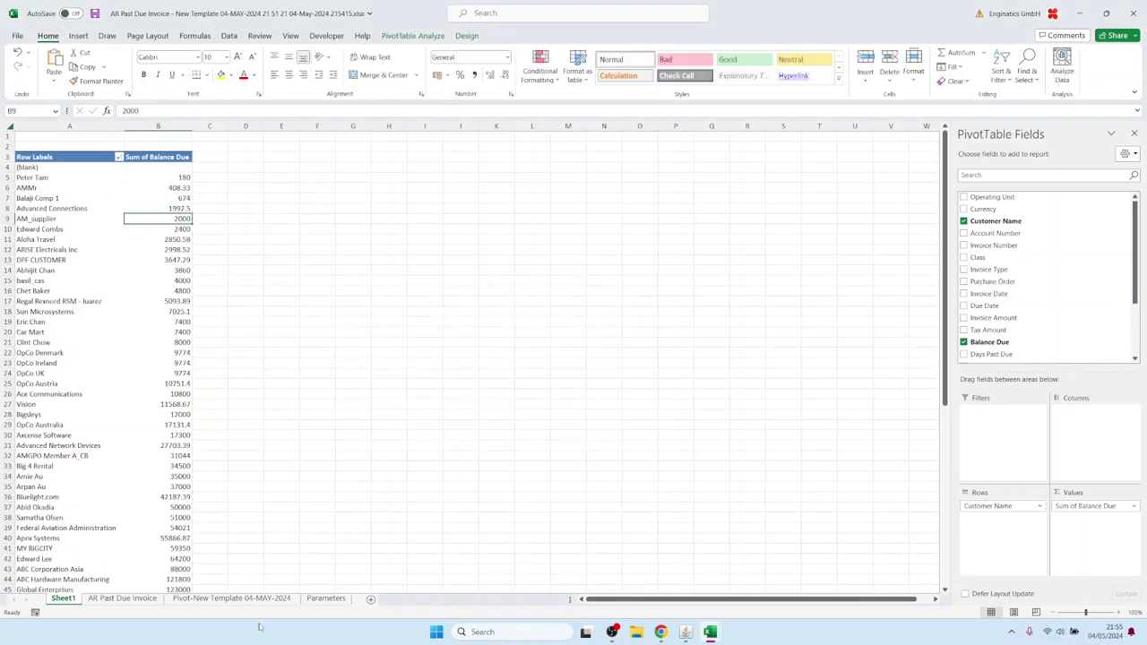
- Paste the bar chart onto the Pivot-New Template 04-MAY-2024 sheet, align it beside the pie chart, and enlarge it down to about row 43
left_click(251, 598)
left_click(599, 221)
key("ctrl+v")
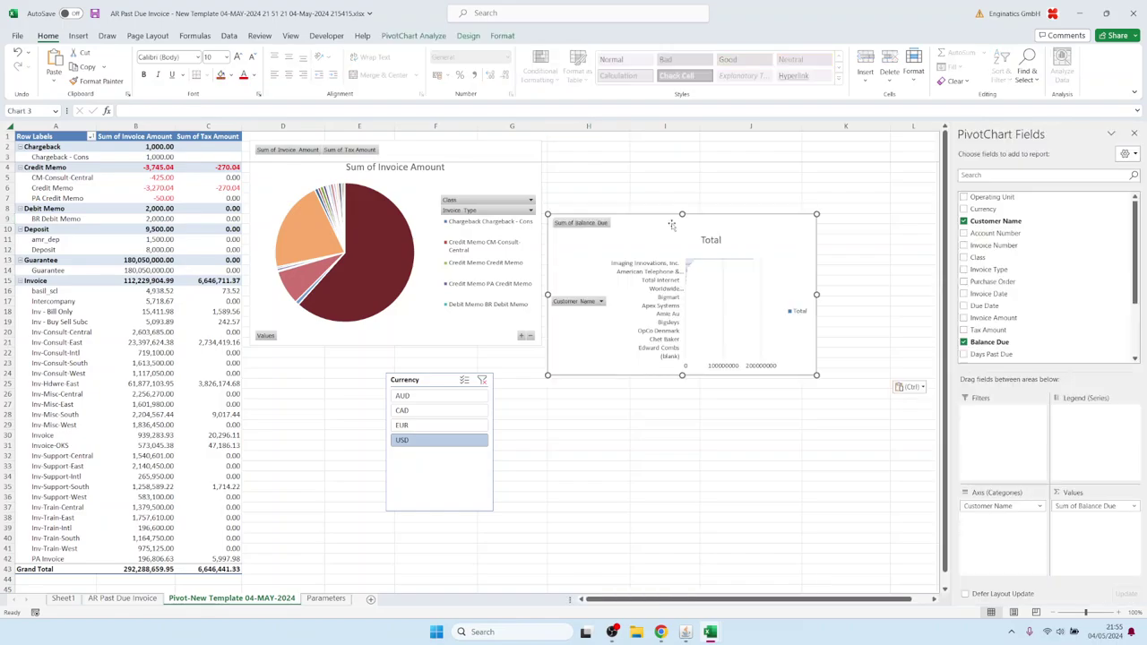
left_click_drag(671, 225, 714, 146)
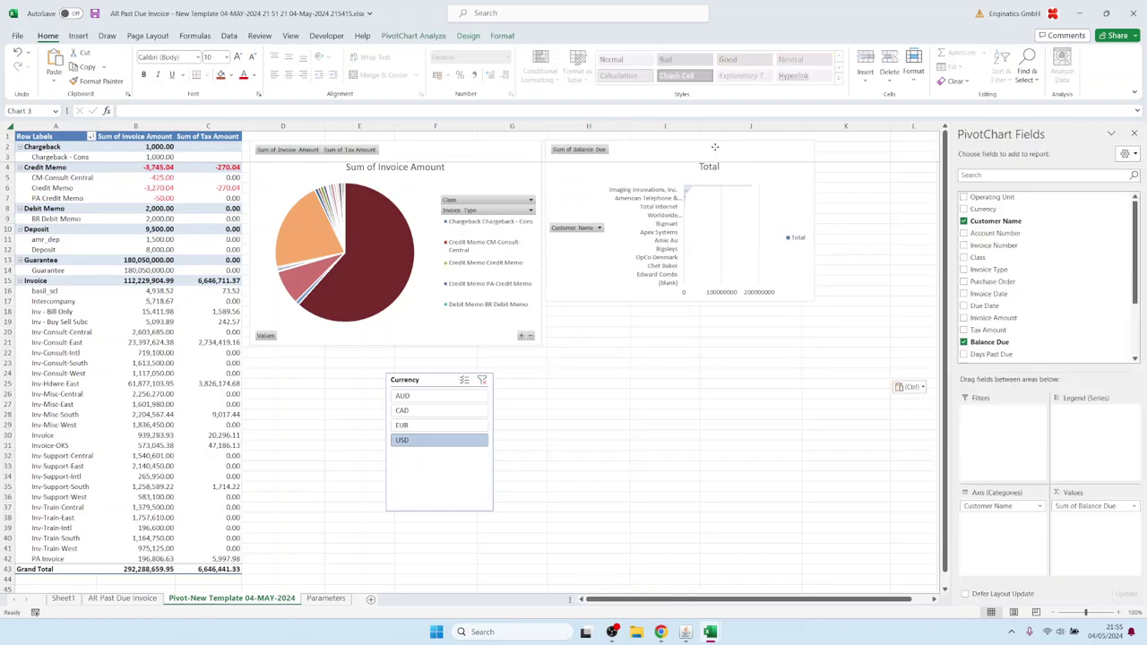
left_click_drag(815, 302, 891, 577)
- Apply a dark gradient chart style to the bar chart and a light grey-background style to the pie chart
left_click(468, 35)
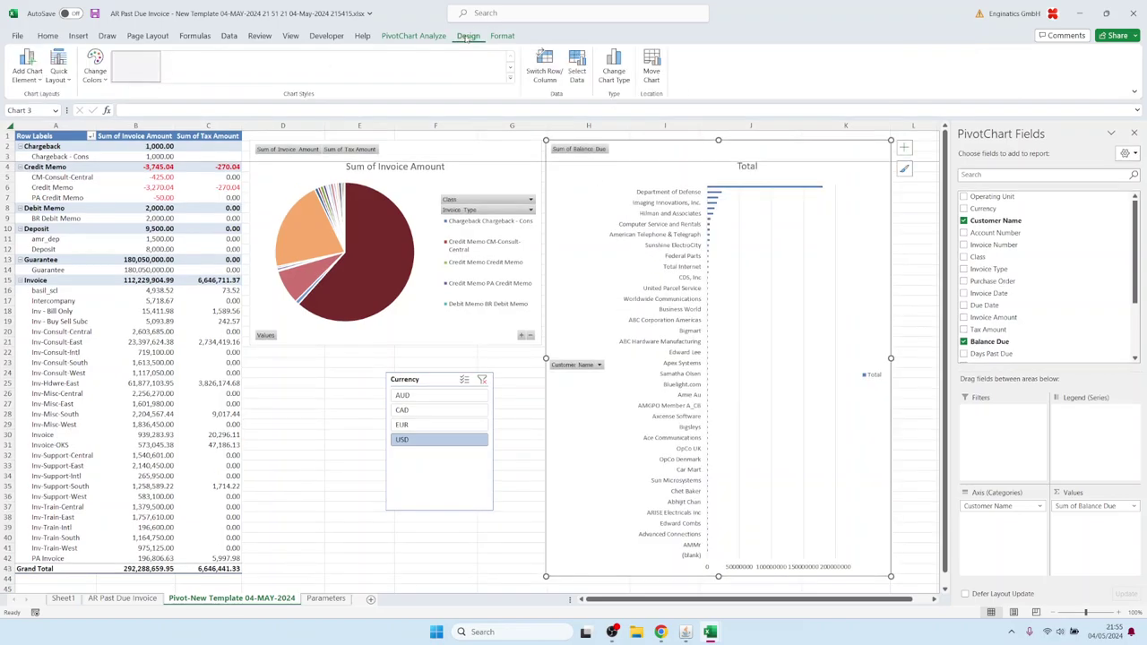
left_click(431, 68)
left_click(399, 269)
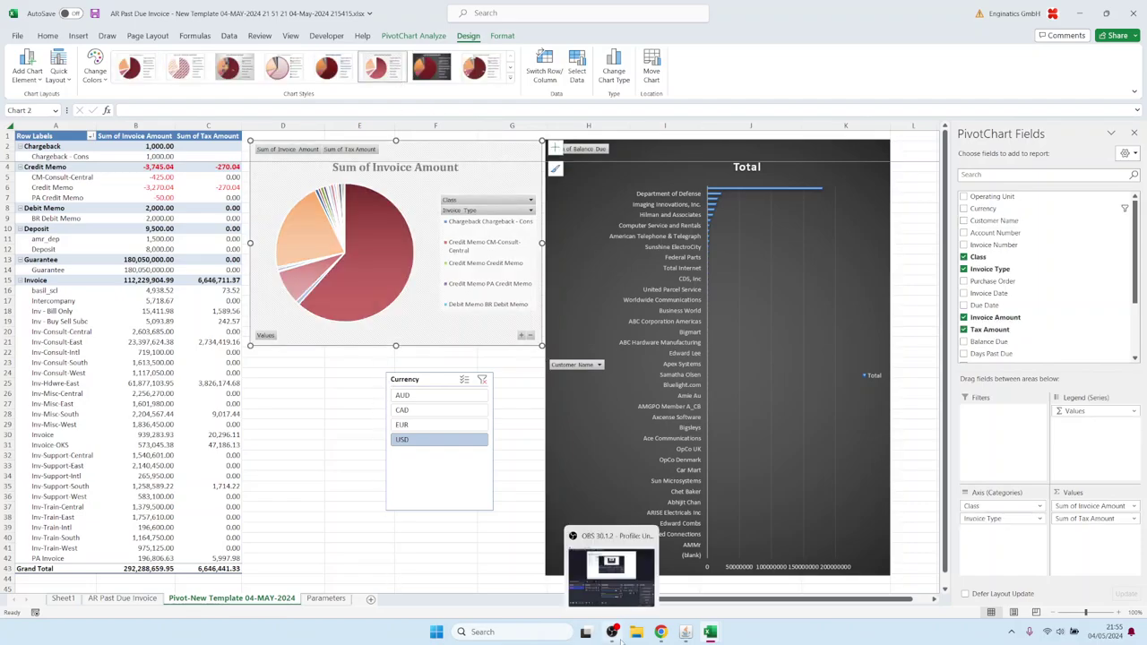
- Copy the Enginatics logo from the Blitz Report home page in Chrome and place it in the Excel bar chart's upper-left corner
left_click(661, 632)
right_click(111, 73)
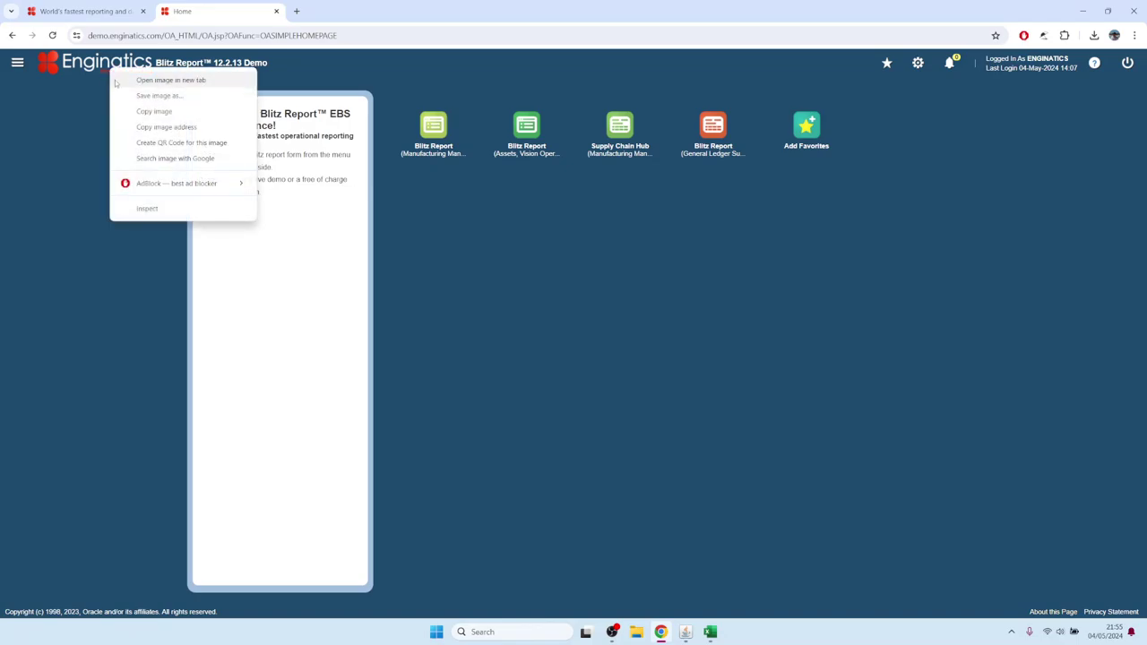
left_click(147, 113)
mouse_move(710, 632)
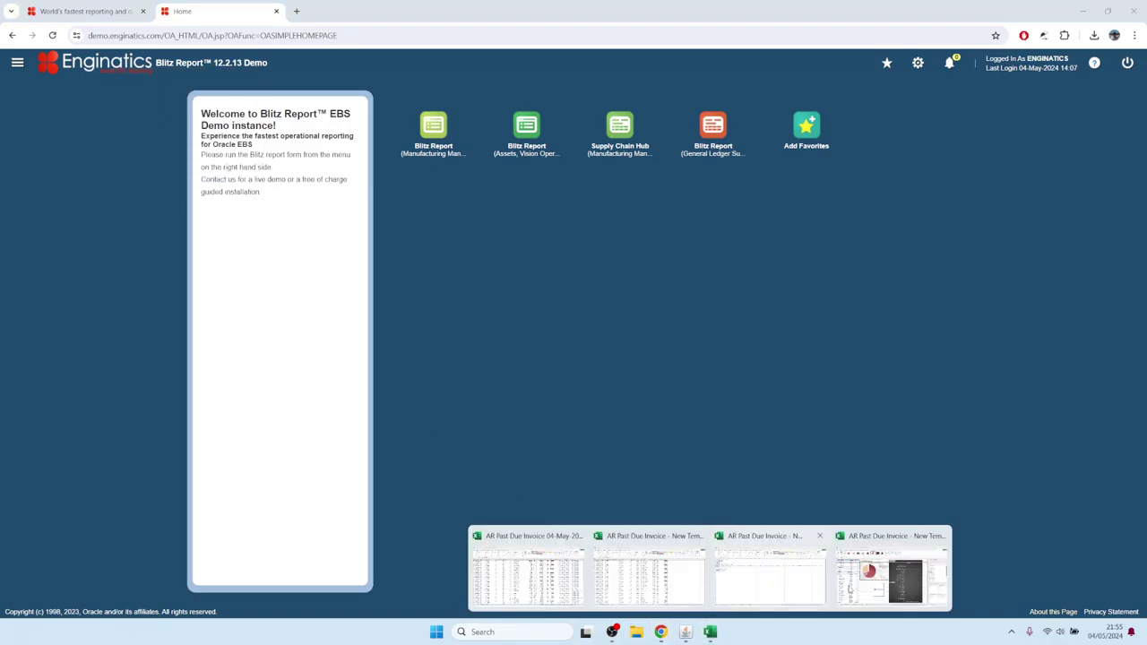
left_click(816, 547)
left_click(323, 414)
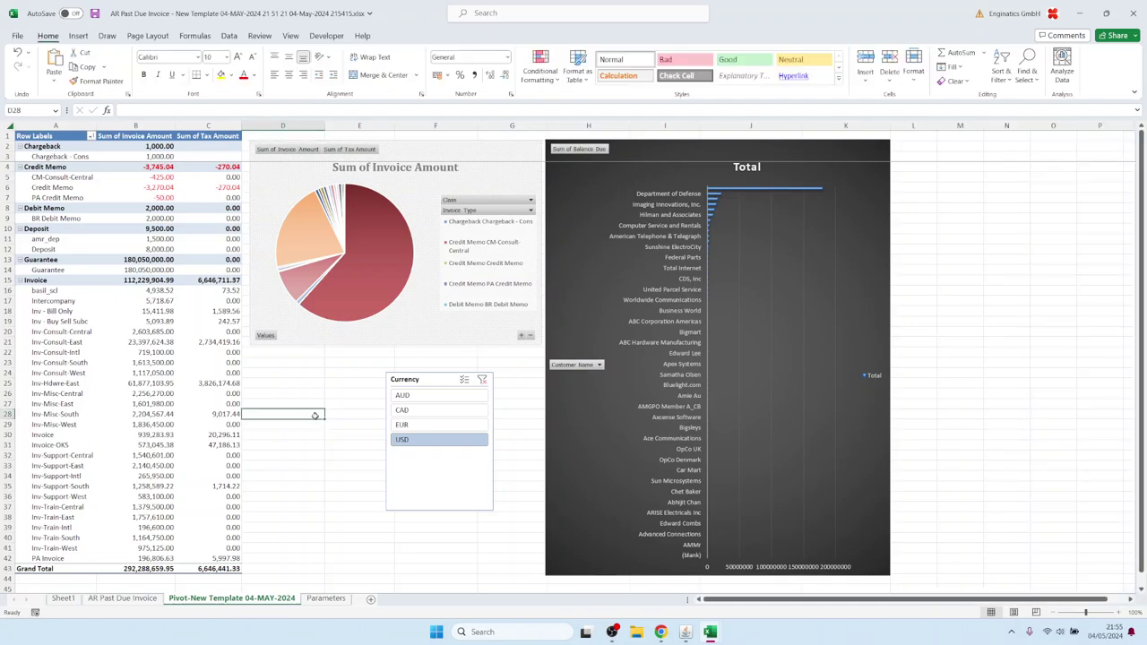
key("ctrl+v")
left_click_drag(294, 423, 607, 171)
- Apply the Green-Yellow-Red color scale to the Invoice Amount column on the AR Past Due Invoice sheet
left_click(121, 599)
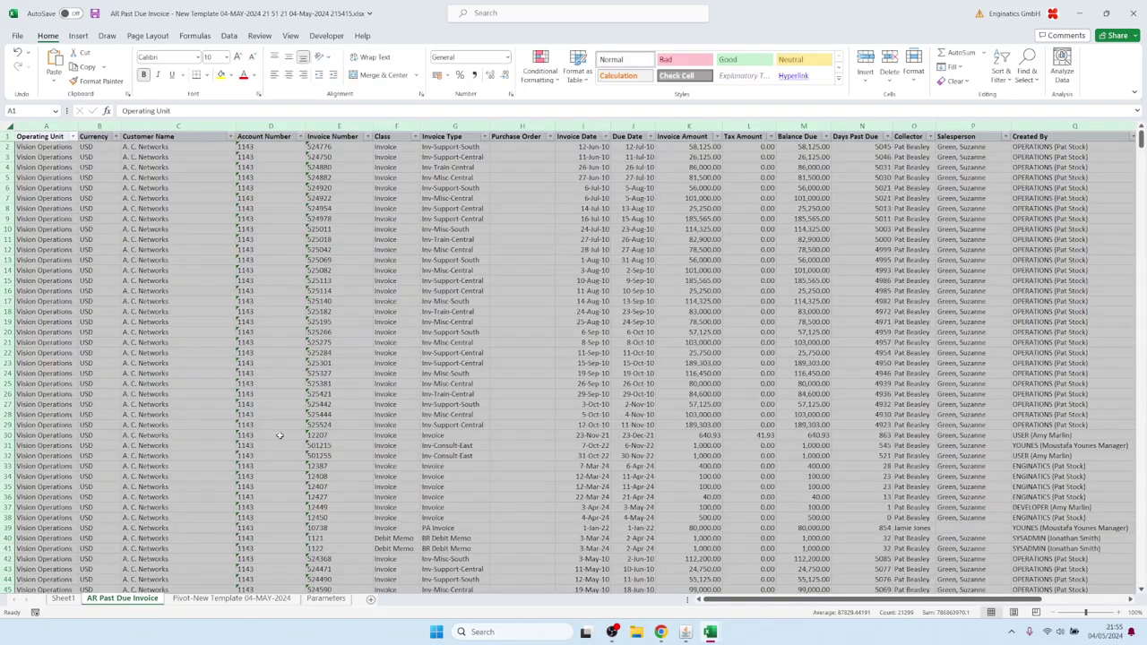
left_click(688, 125)
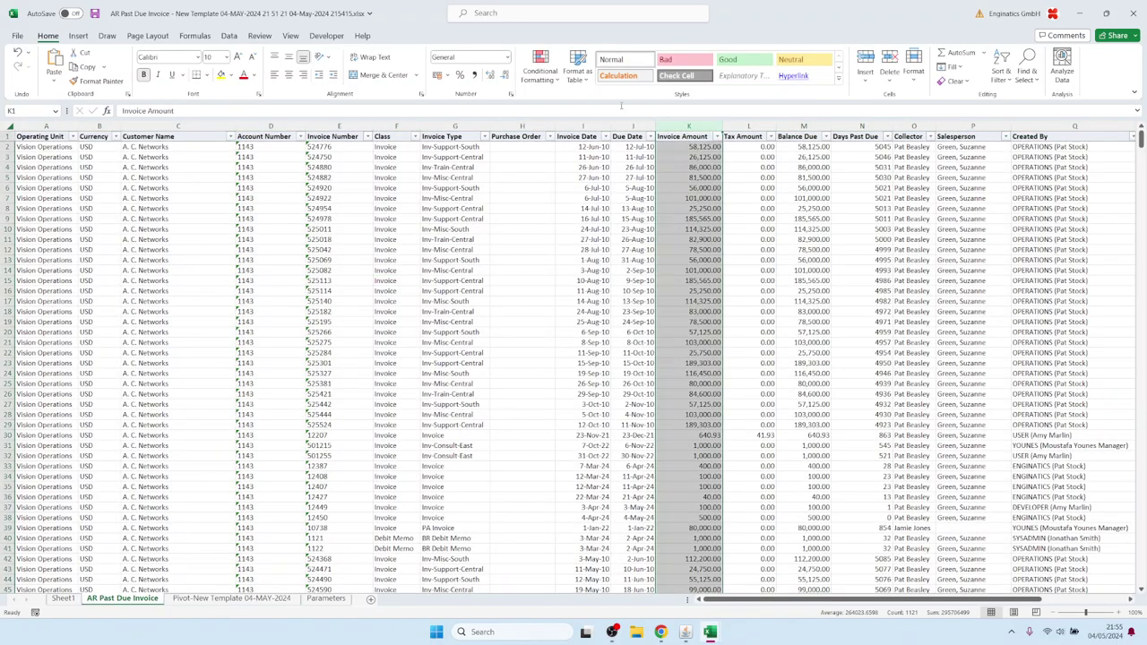
left_click(540, 67)
mouse_move(574, 185)
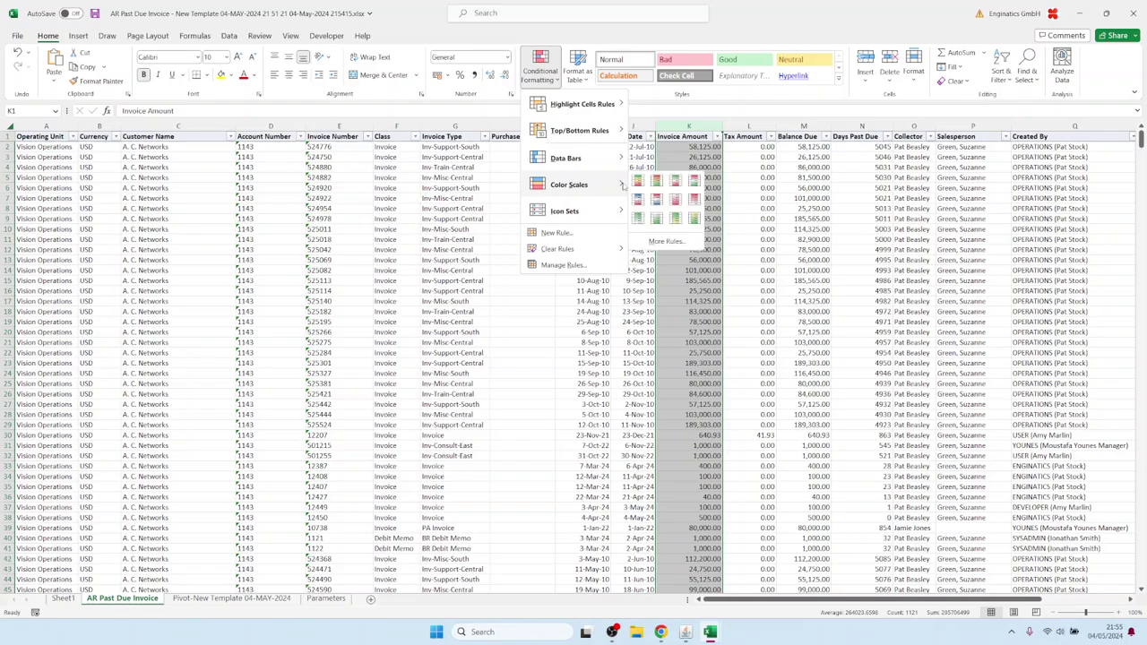
left_click(640, 186)
- Apply the Red-Yellow-Green color scale to the Balance Due column
left_click(789, 127)
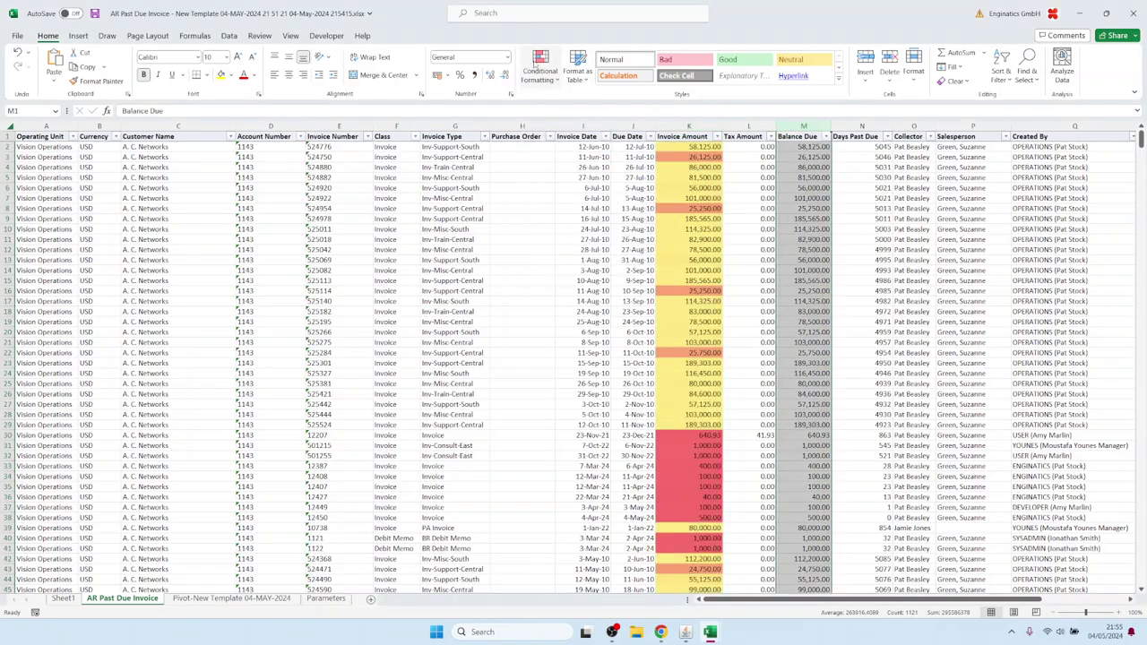
left_click(540, 67)
mouse_move(614, 184)
left_click(656, 181)
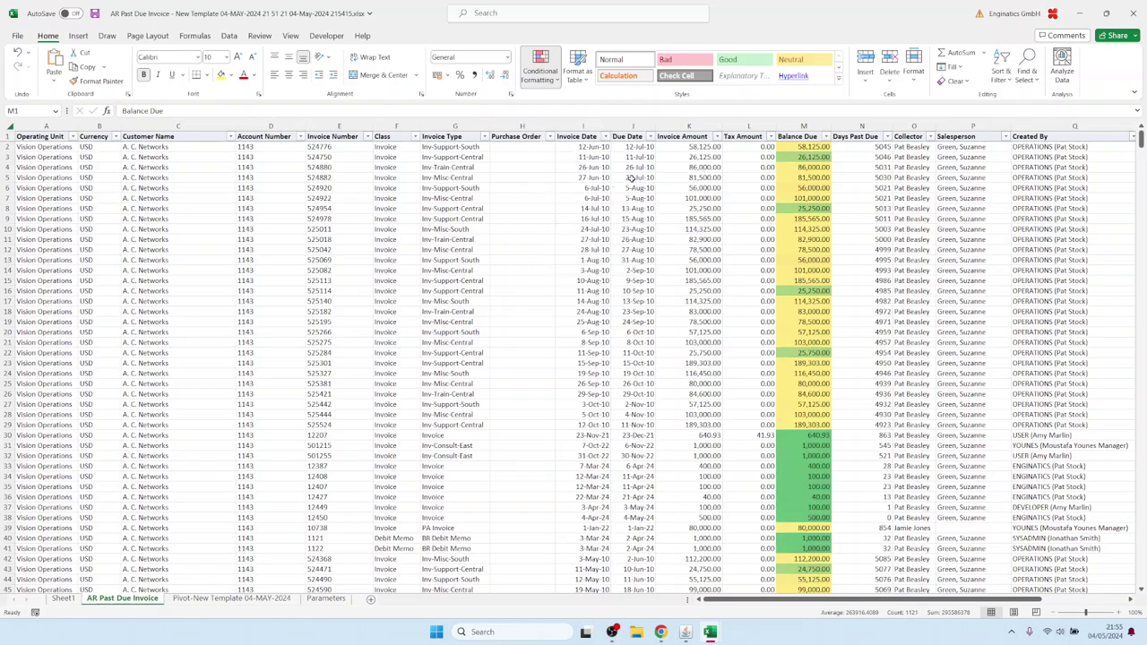
- Set the Invoice Number column's font to Algerian and return to cell A1
left_click(269, 198)
left_click(340, 127)
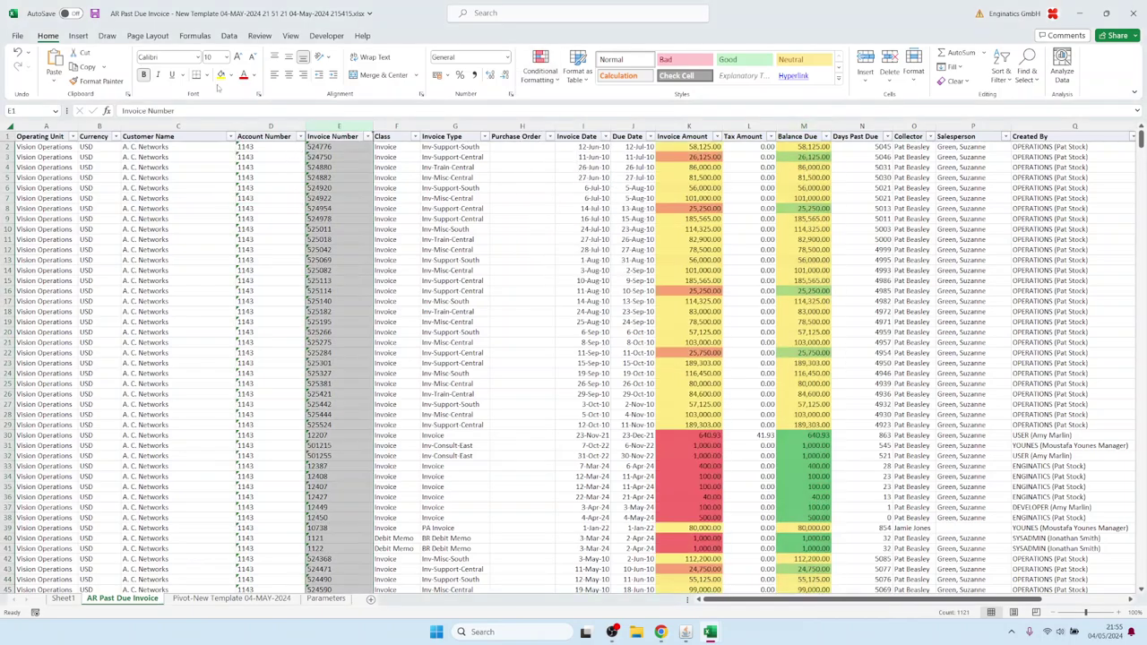
left_click(198, 57)
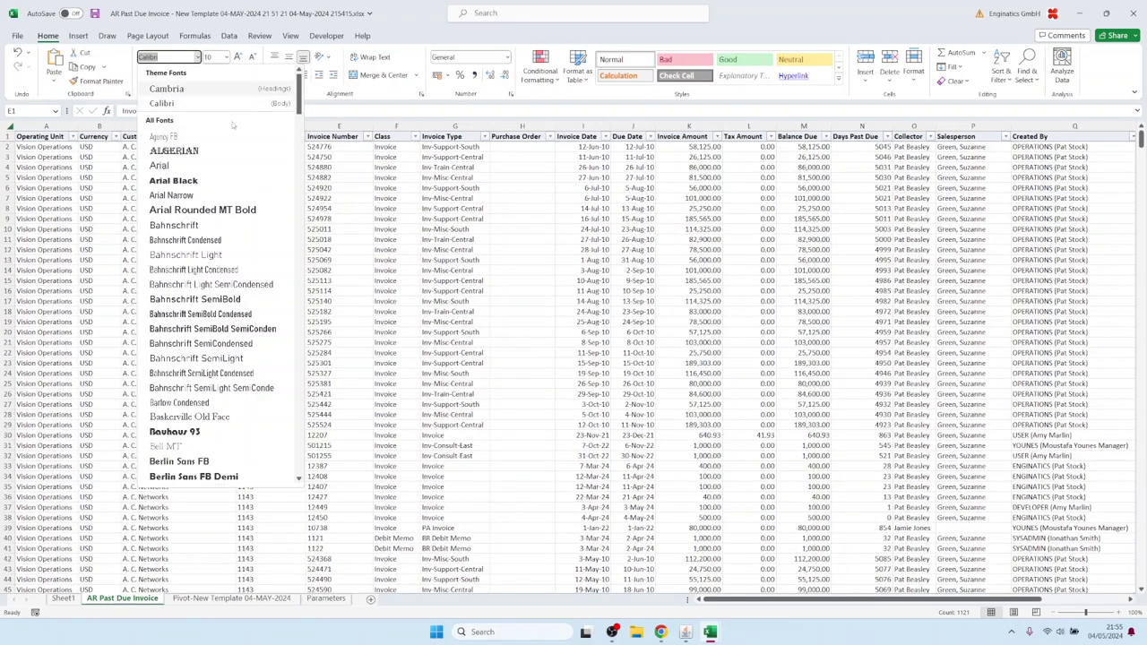
left_click(175, 152)
key("ctrl+Home")
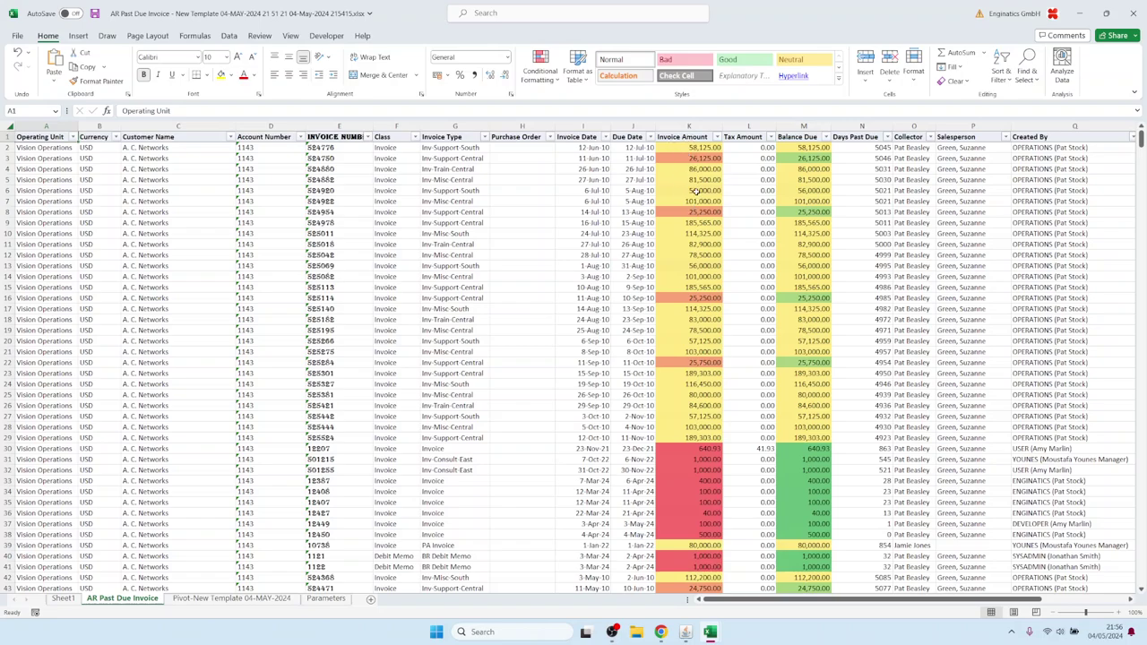
- Save the workbook with the pivot sheet active and cell A1 selected on both the data and pivot sheets
left_click_drag(699, 158, 709, 330)
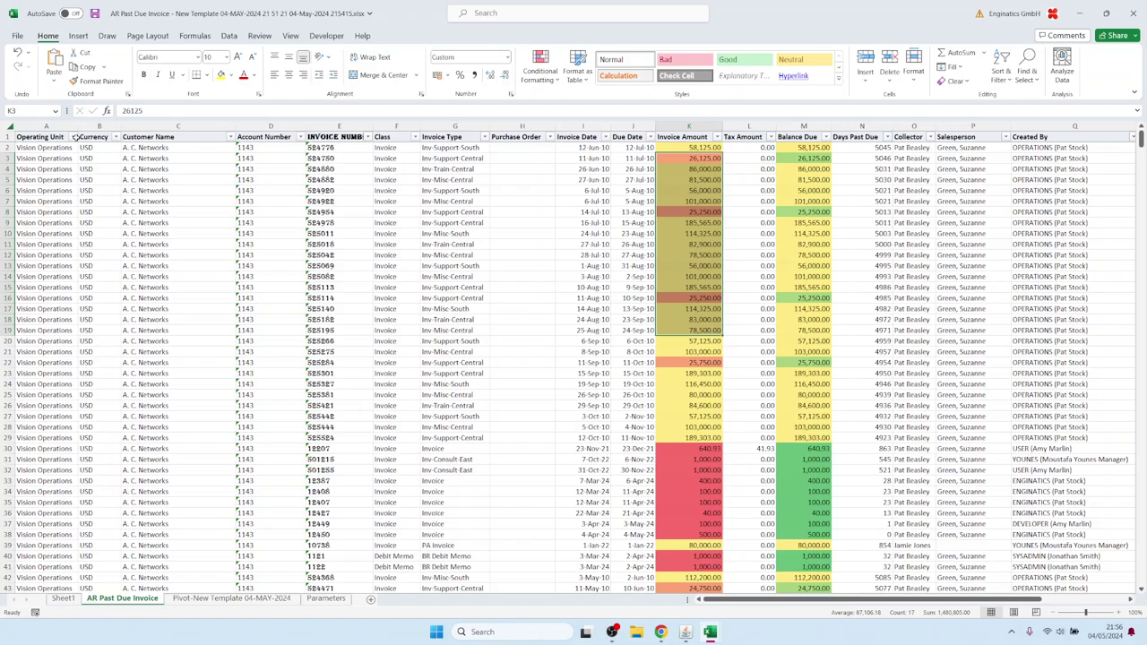
left_click(31, 138)
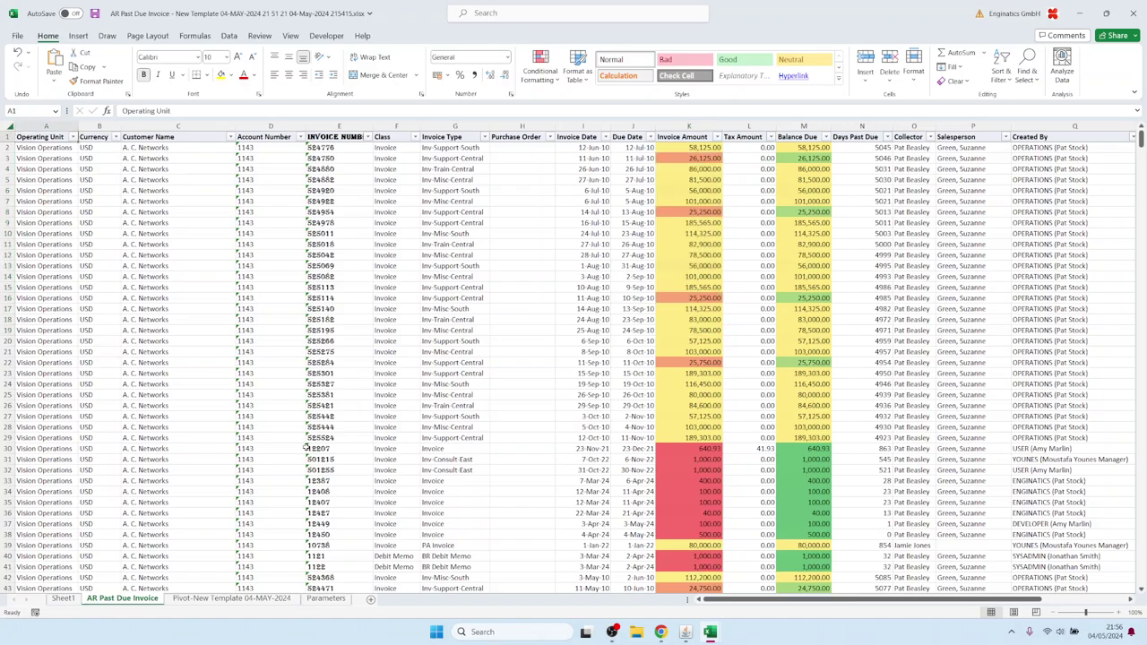
left_click(233, 598)
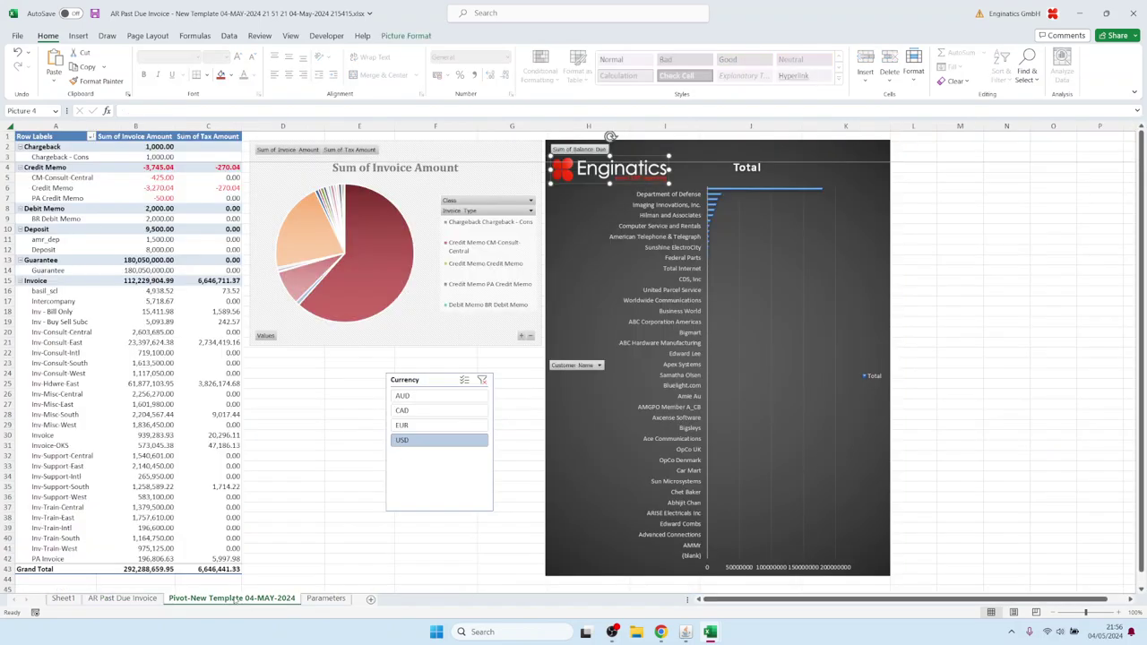
left_click(40, 136)
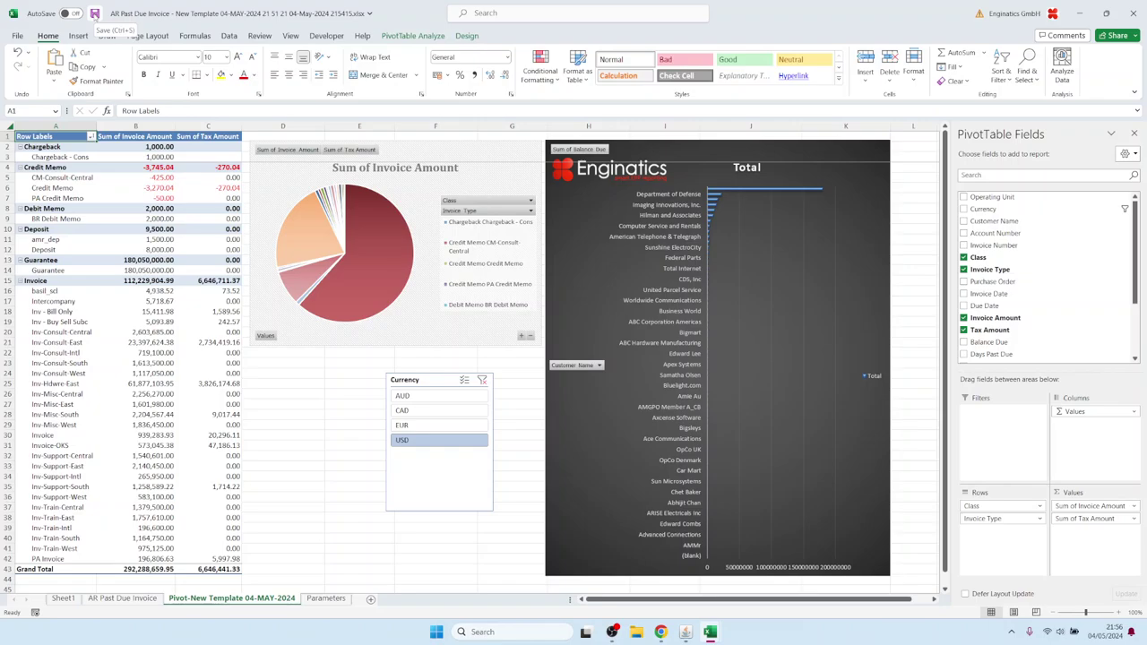
left_click(94, 13)
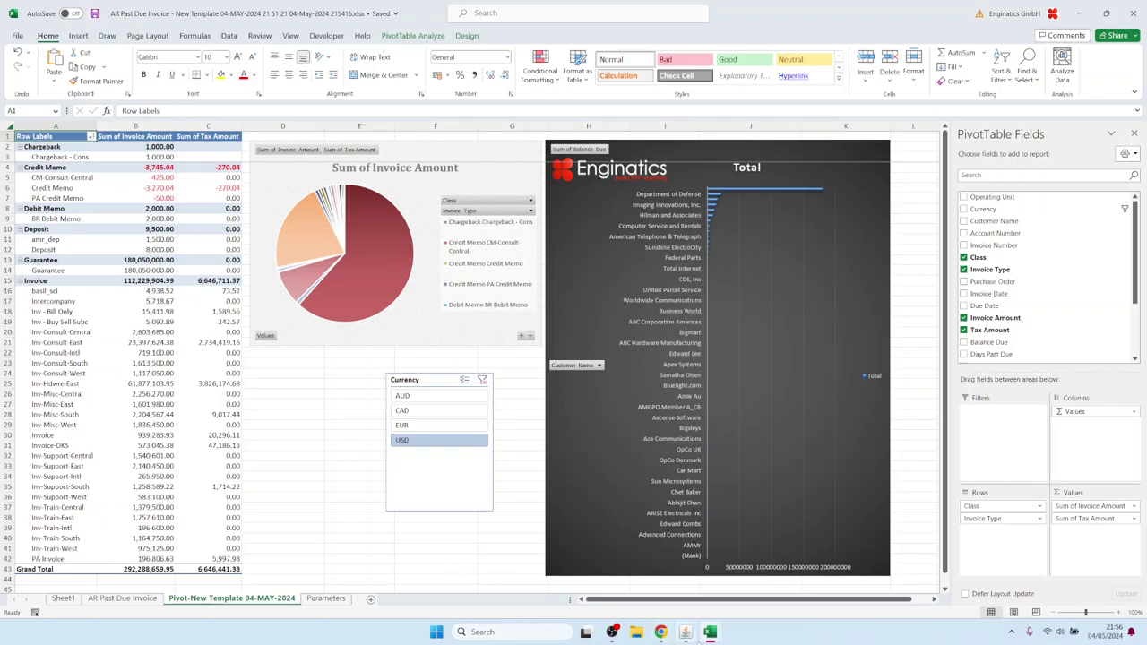
left_click(691, 638)
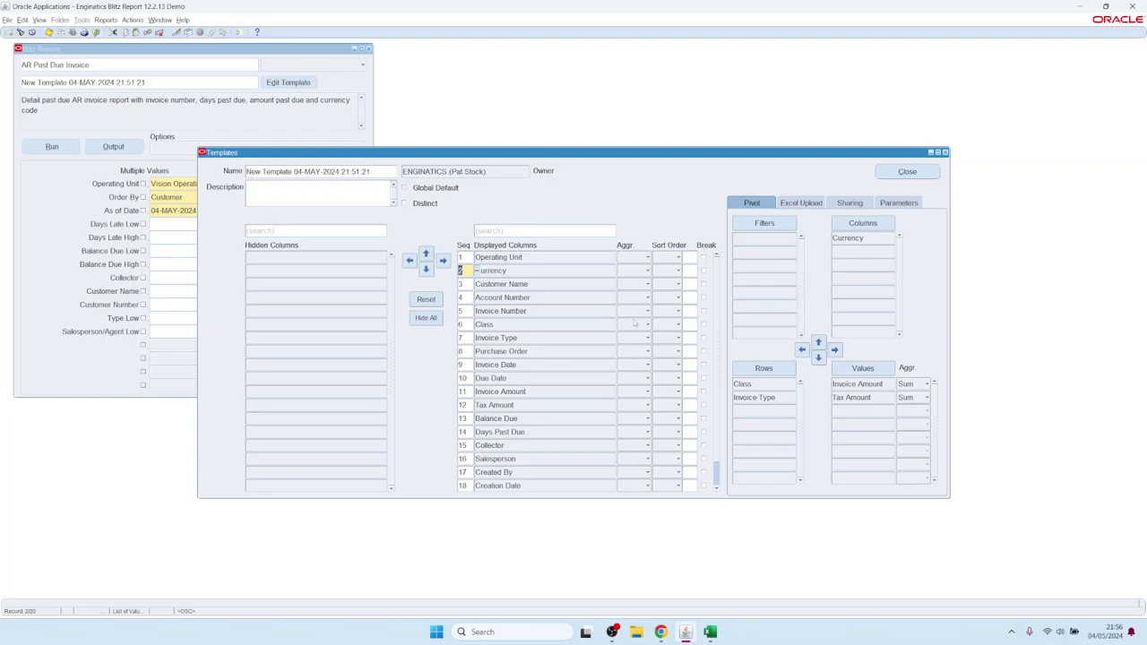
left_click(802, 203)
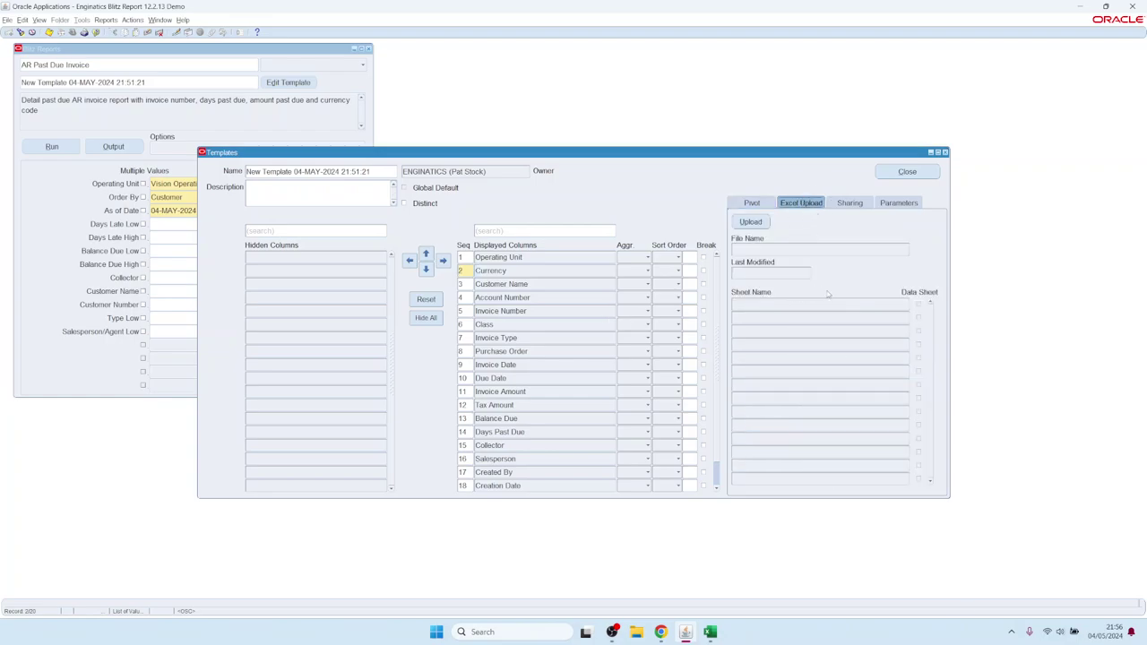
left_click(751, 222)
left_click(100, 121)
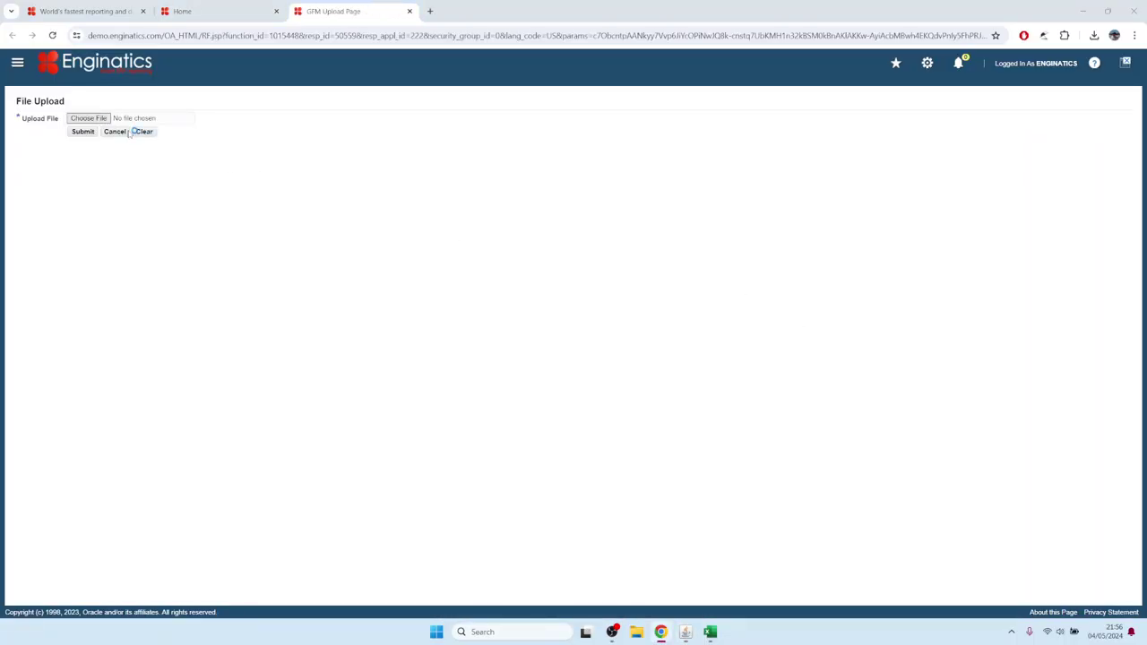
left_click(240, 90)
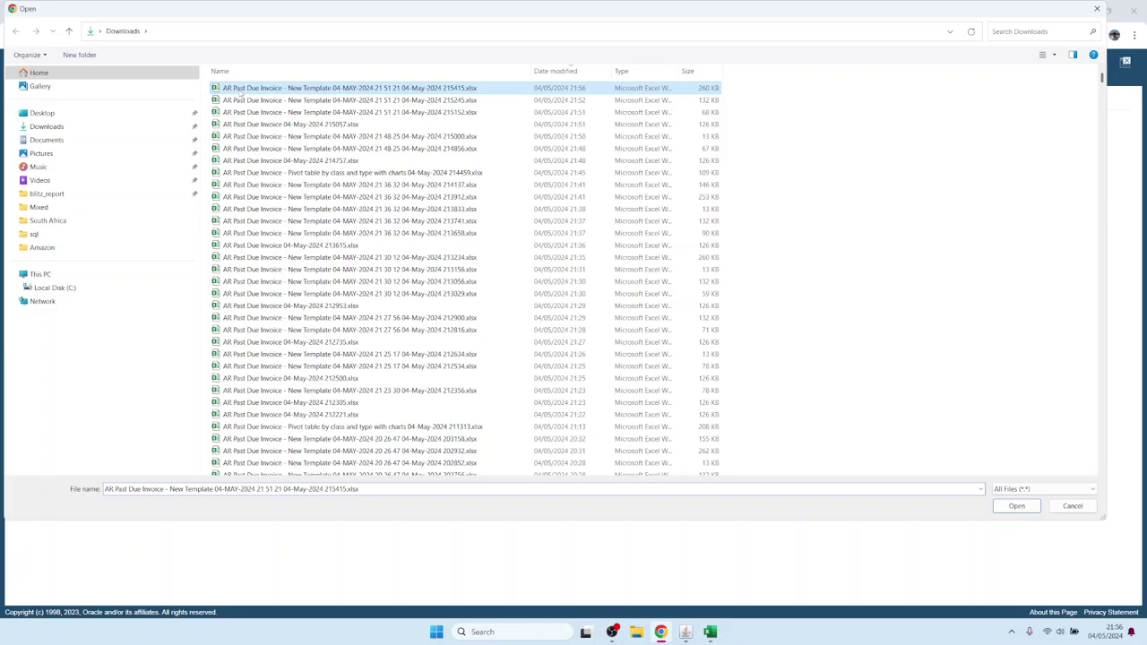
left_click(1016, 505)
left_click(83, 132)
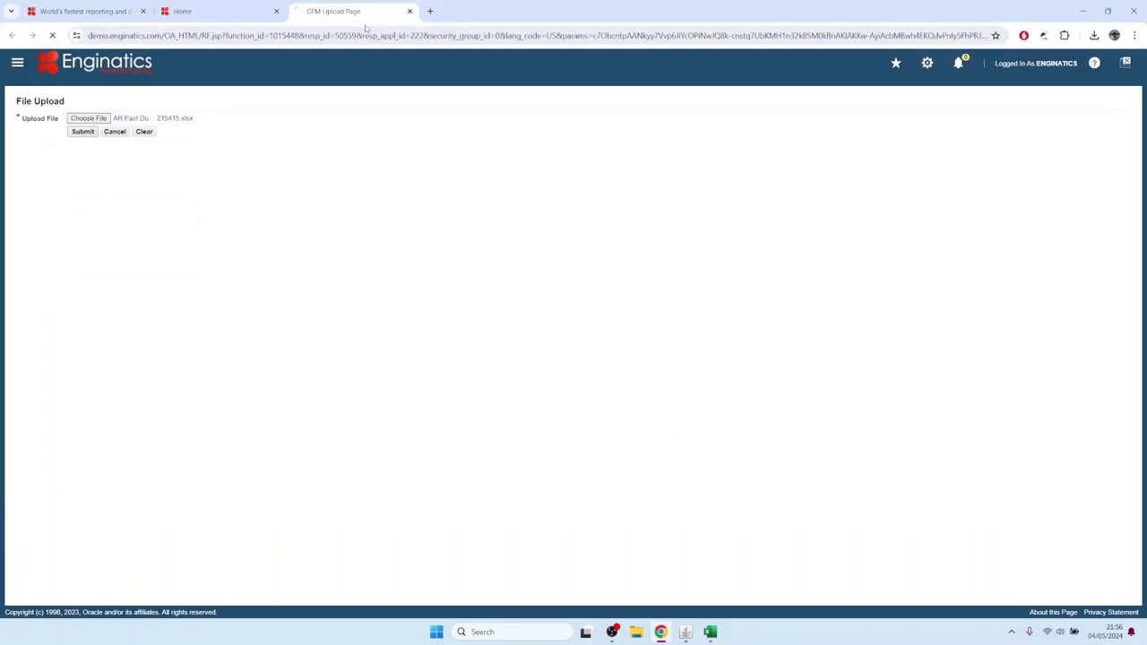
left_click(410, 11)
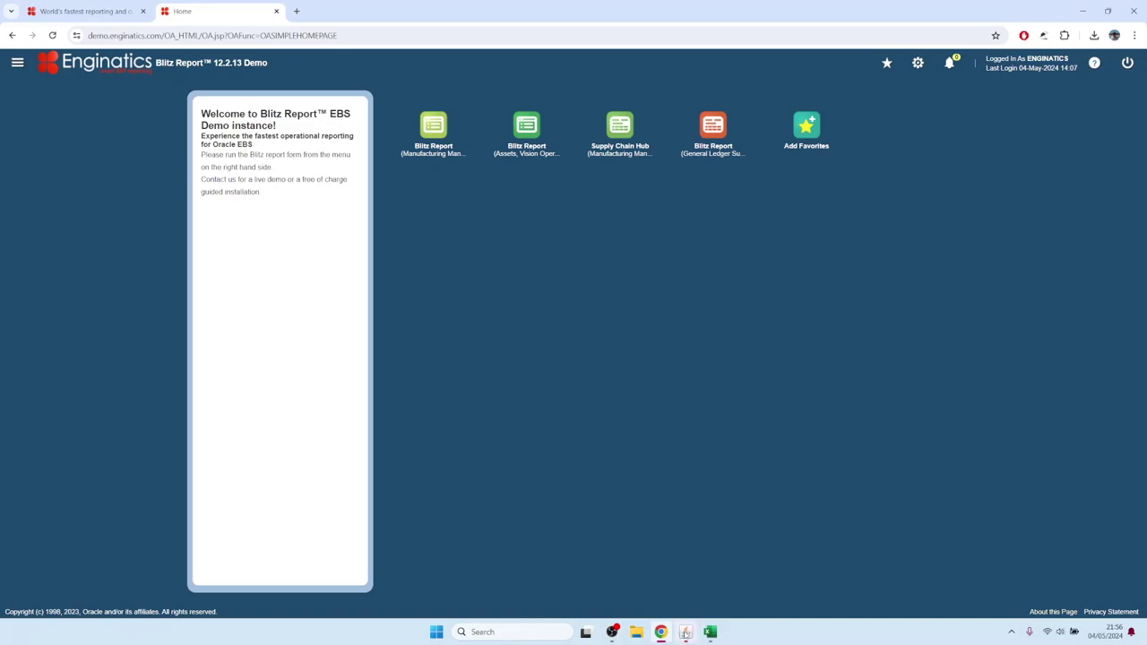
left_click(686, 631)
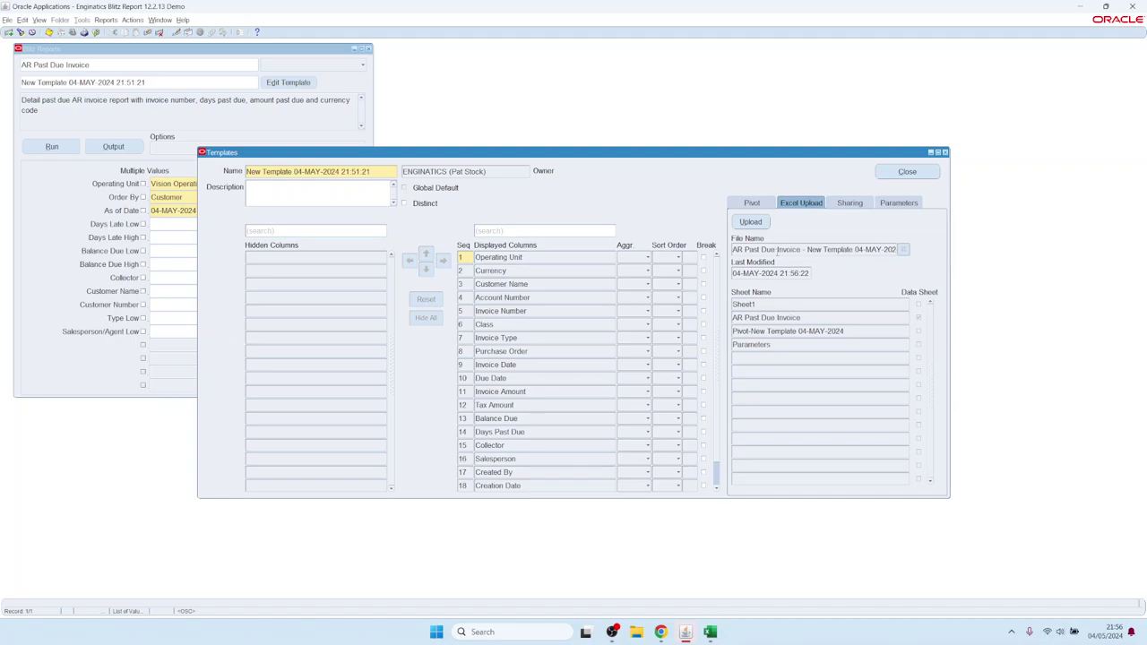
left_click_drag(751, 250, 816, 255)
- Set the report's As of Date to 04-MAY-2009 and run AR Past Due Invoice with the template
left_click(139, 106)
left_click(190, 212)
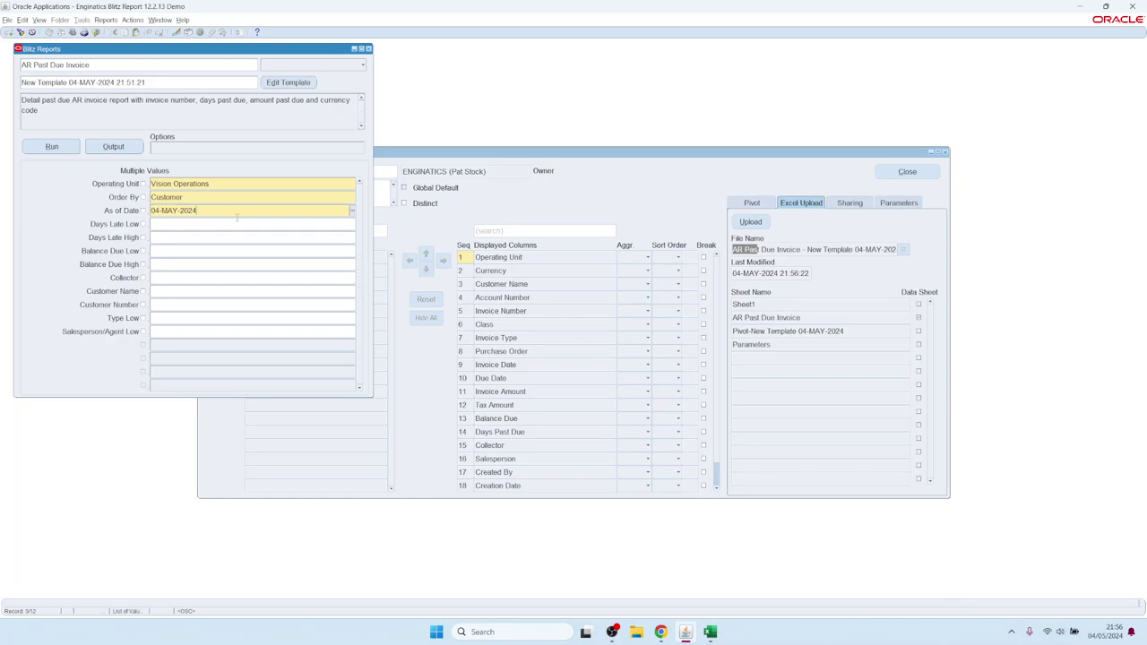
key("BackSpace")
left_click(52, 146)
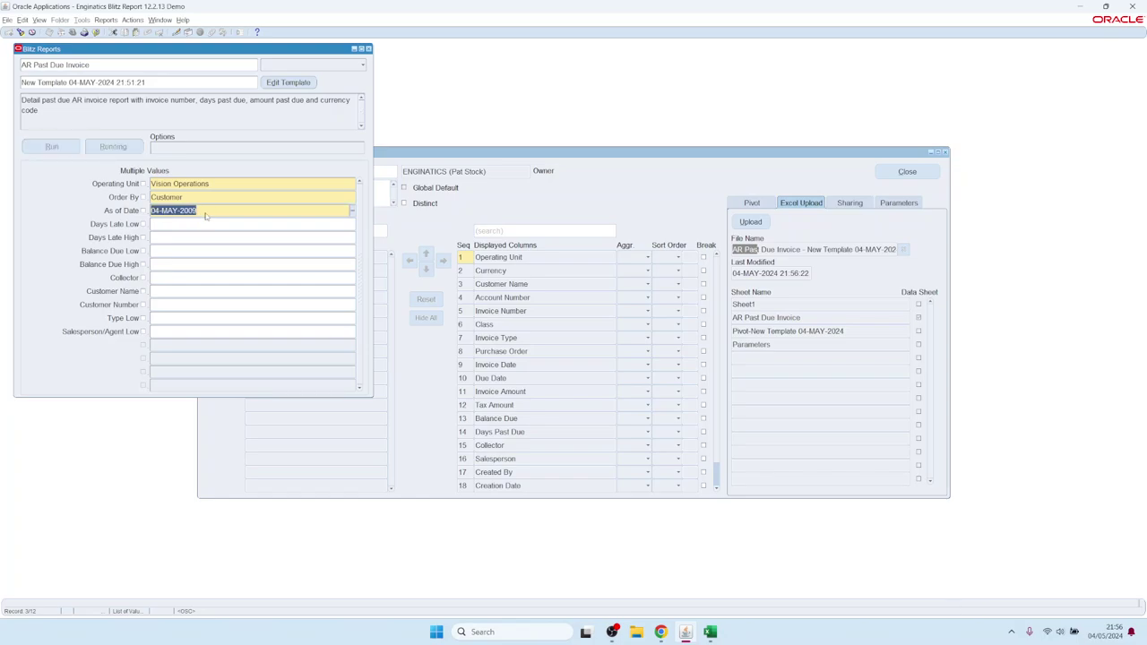
- Switch to the new report output in Excel and examine its charts, due and invoice dates, and column formatting
key("alt+Tab")
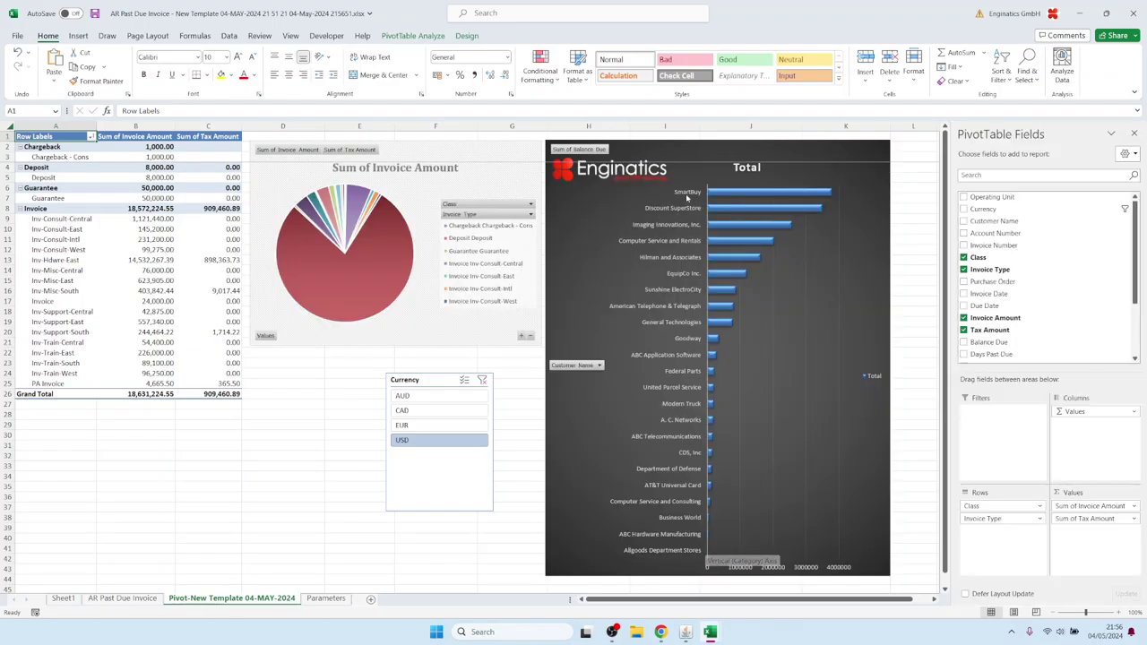
left_click(123, 599)
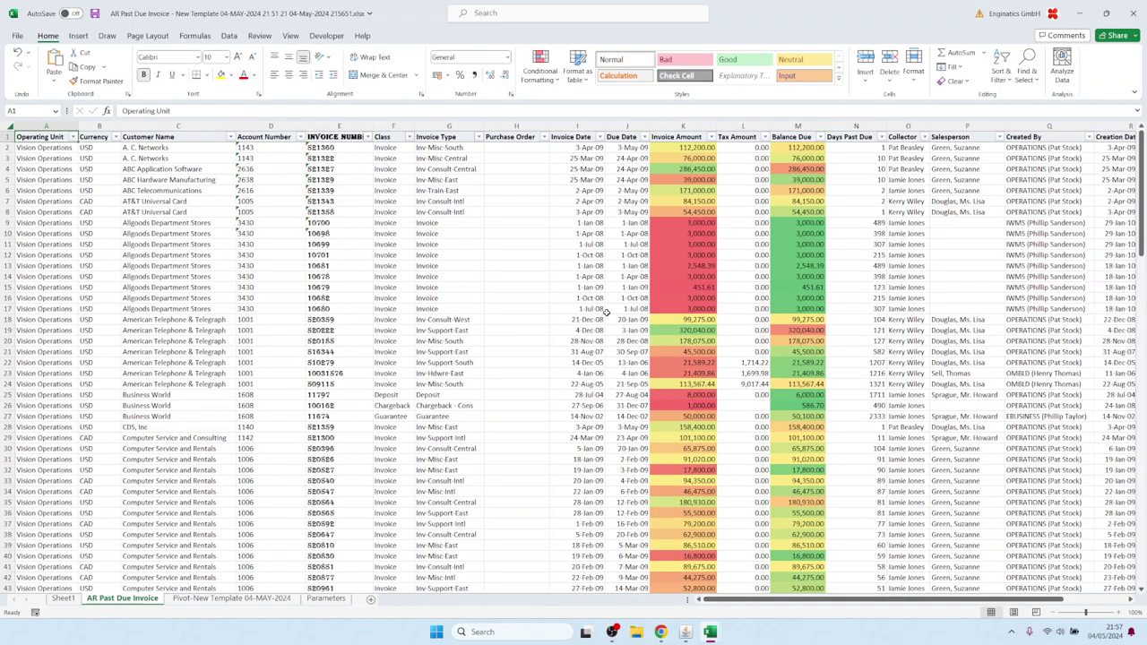
left_click_drag(621, 169, 627, 461)
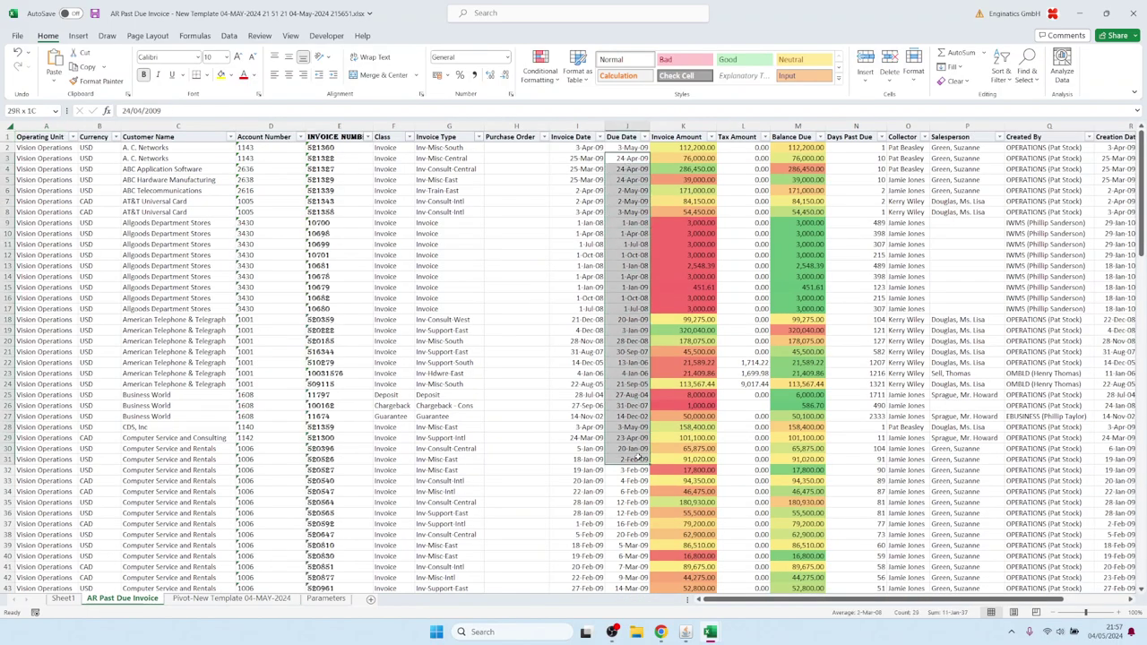
left_click_drag(583, 224, 591, 215)
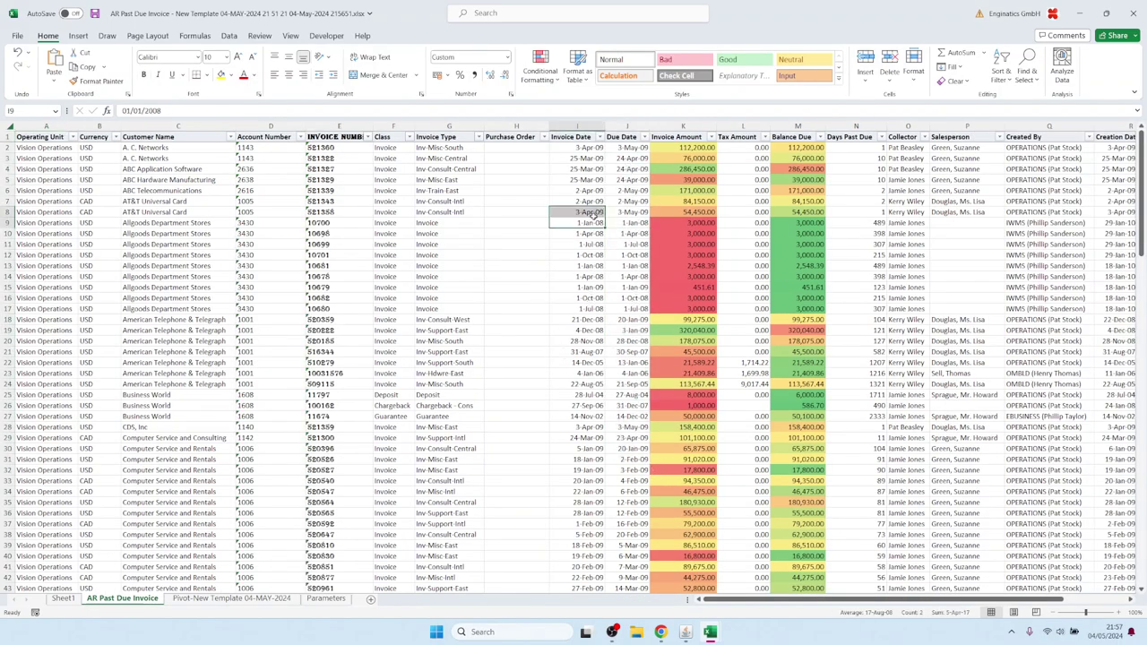
left_click(47, 139)
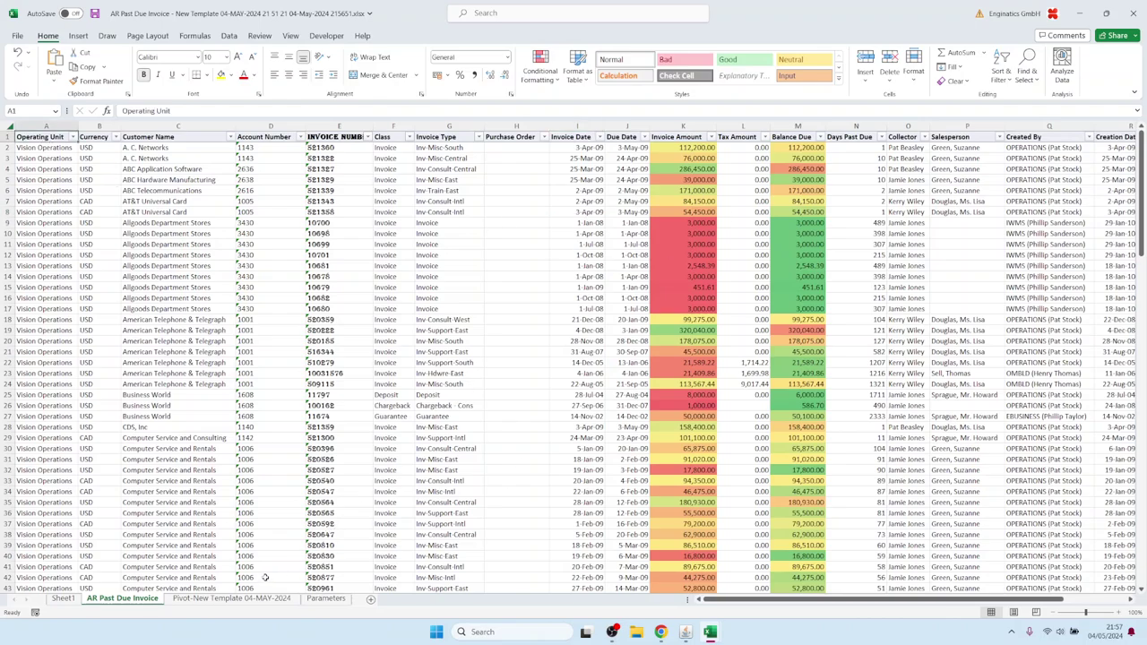
left_click(232, 598)
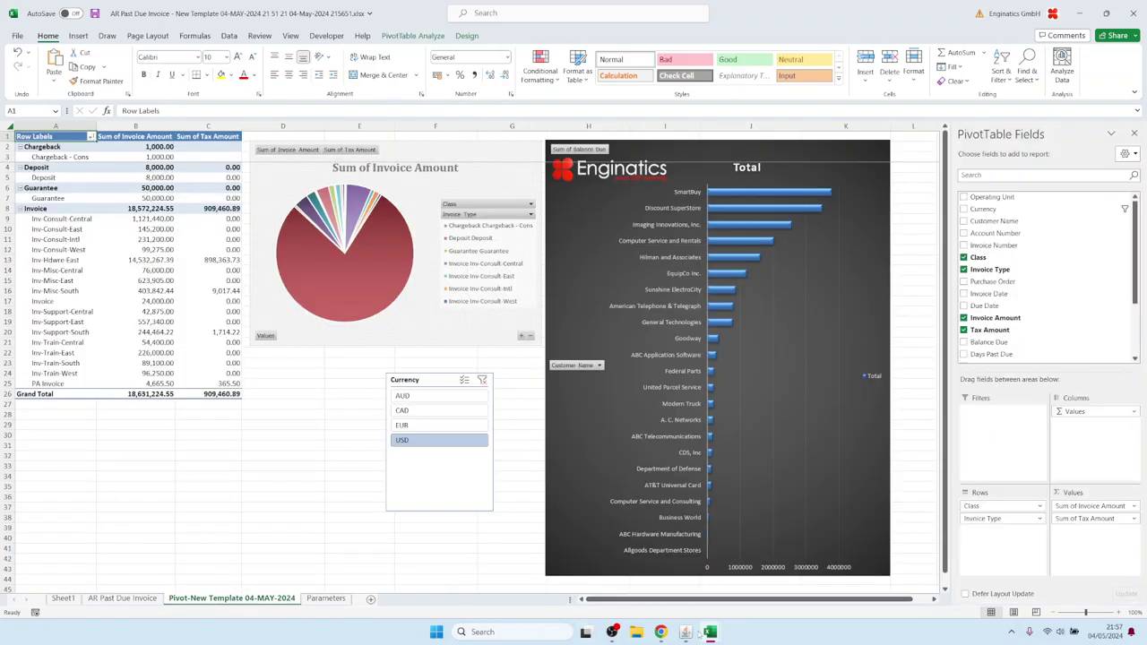
- Switch to Oracle Applications and examine the template's displayed columns, pivot layout and uploaded Excel file
mouse_move(686, 632)
left_click(689, 598)
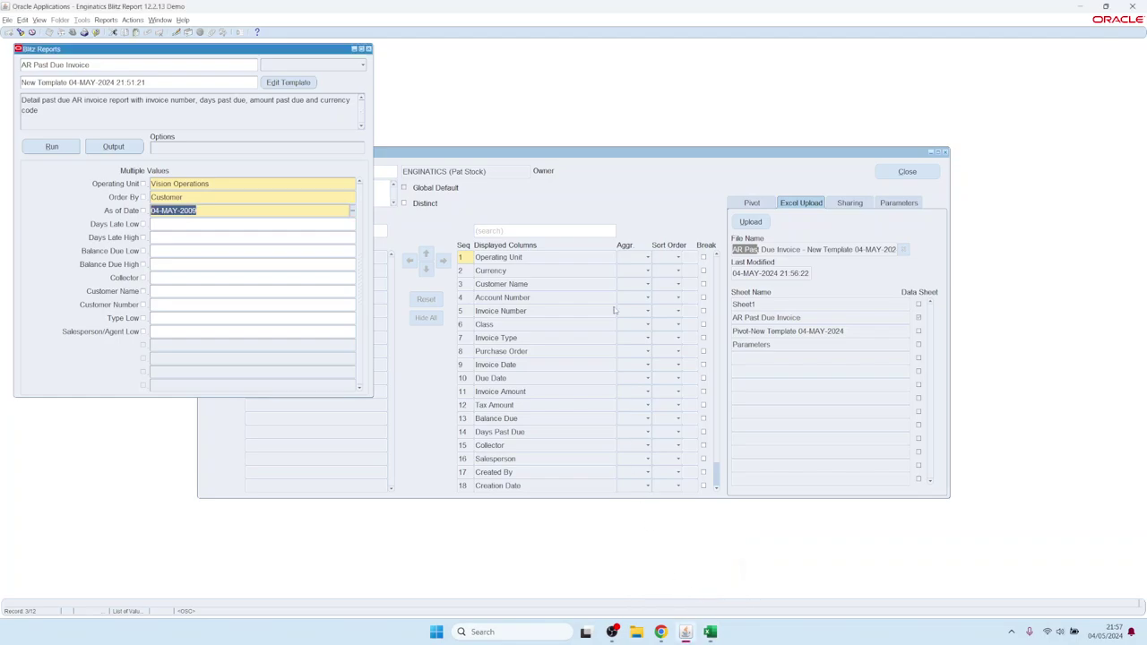
left_click(647, 200)
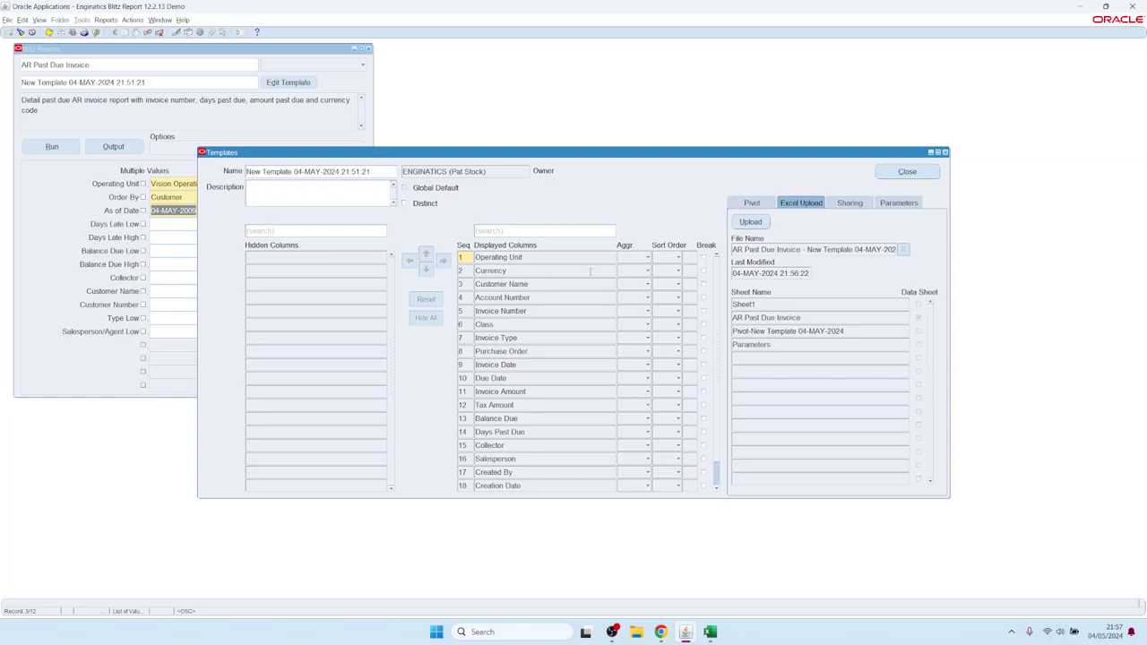
left_click(782, 254)
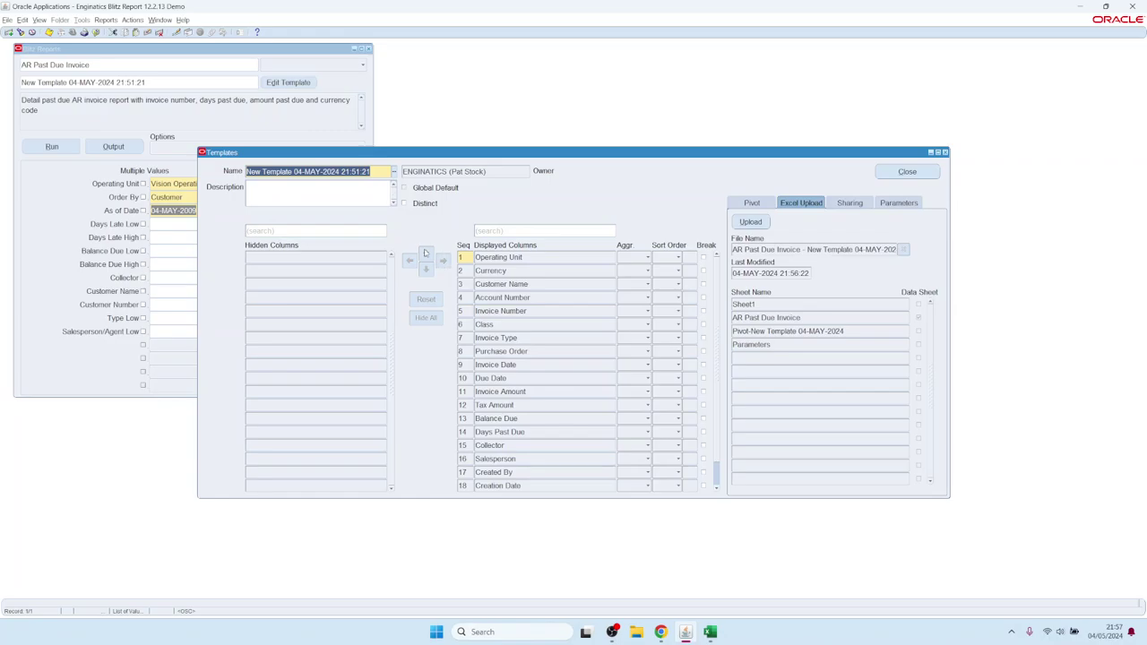
left_click(543, 391)
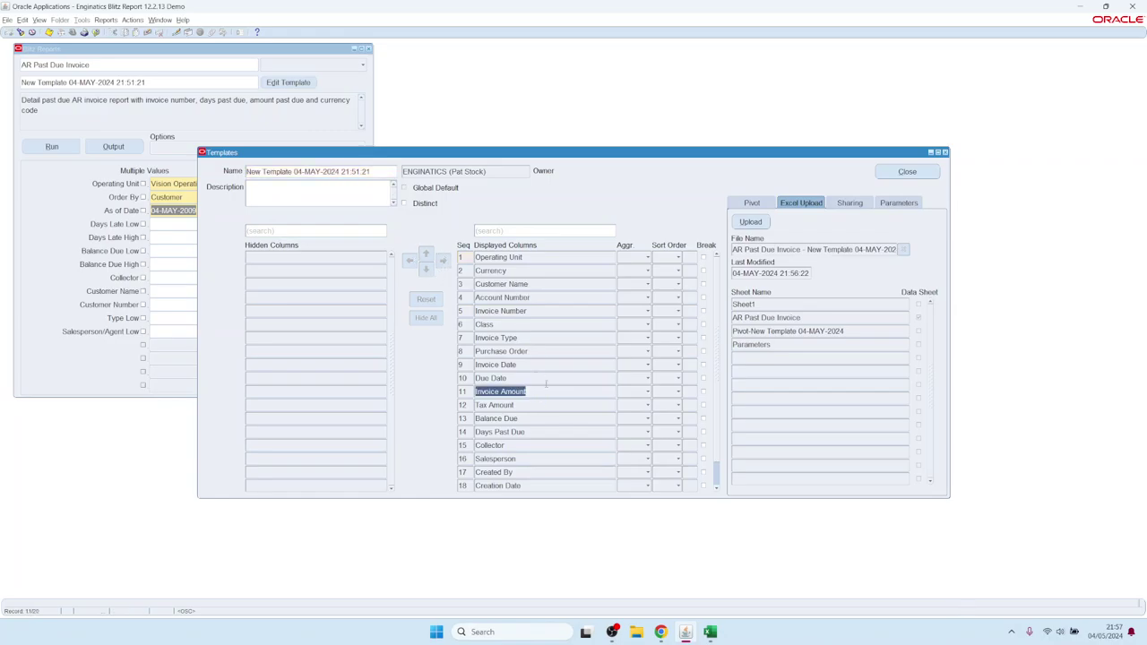
left_click(761, 204)
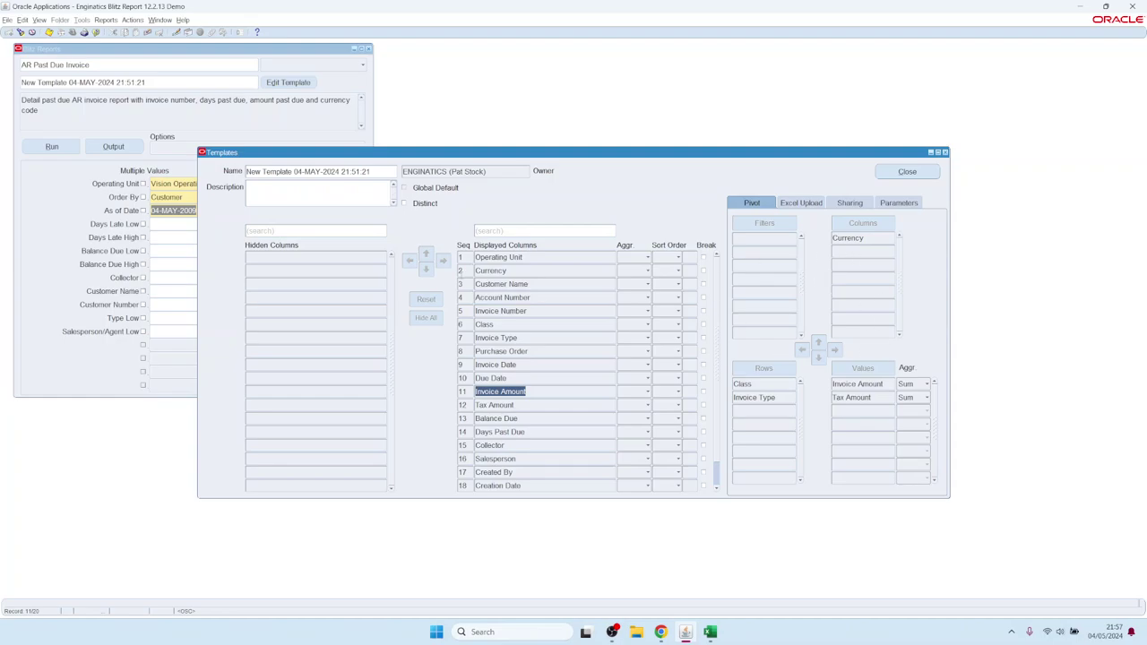
left_click(796, 202)
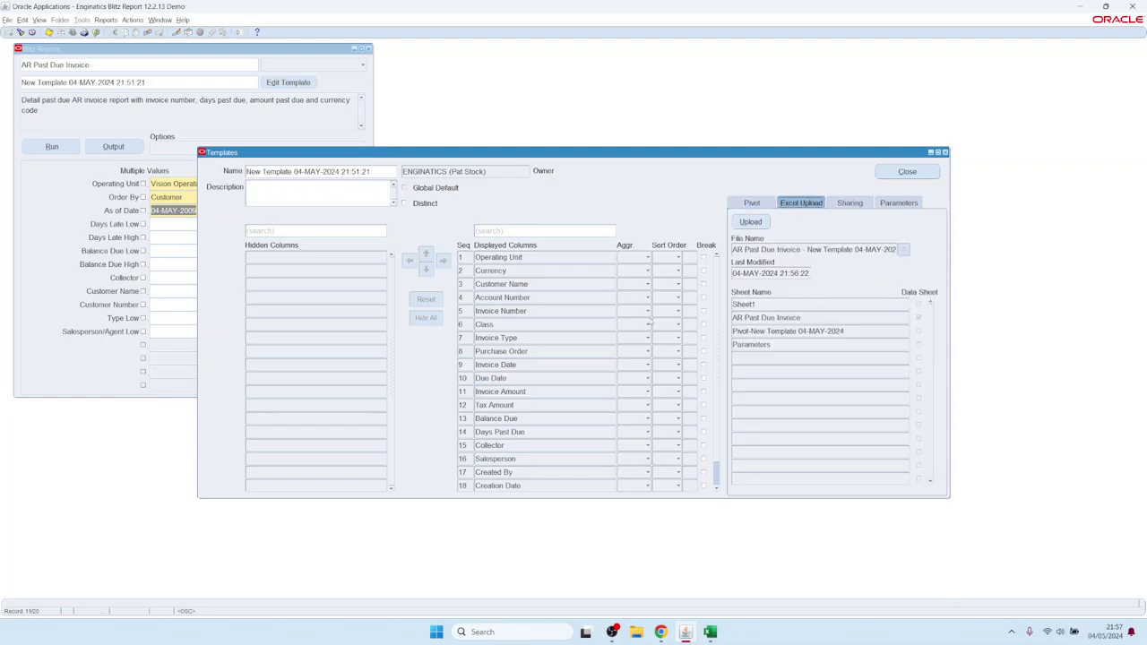
left_click(523, 284)
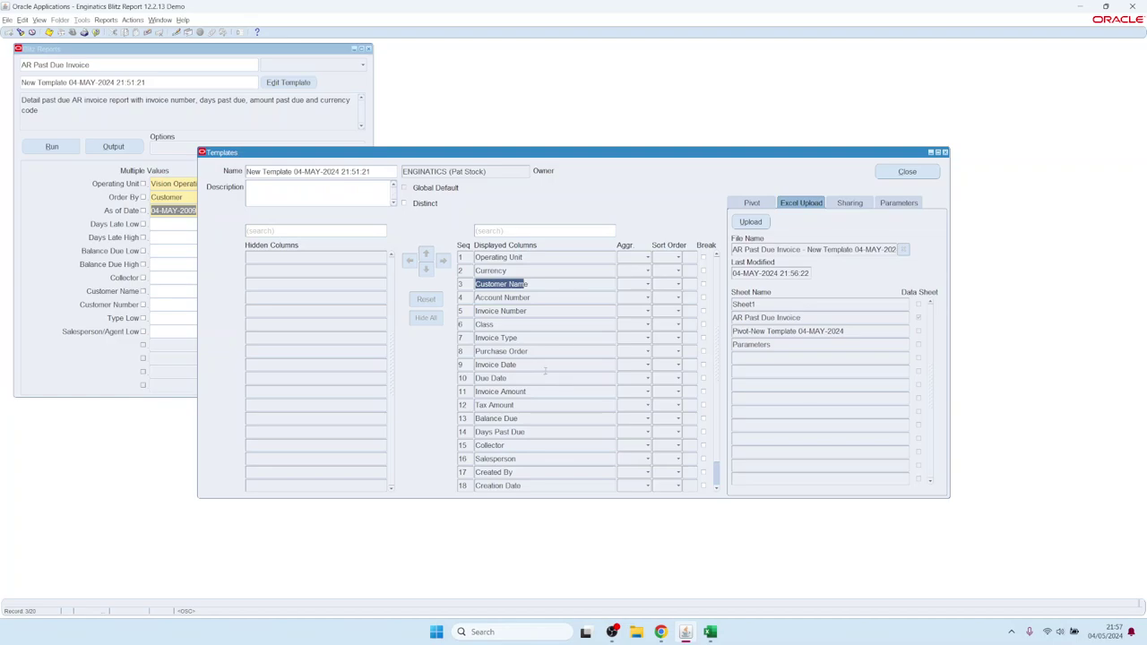
- Remove the uploaded Excel file from the template and review its displayed columns and pivot layout
left_click(905, 253)
left_click(526, 311)
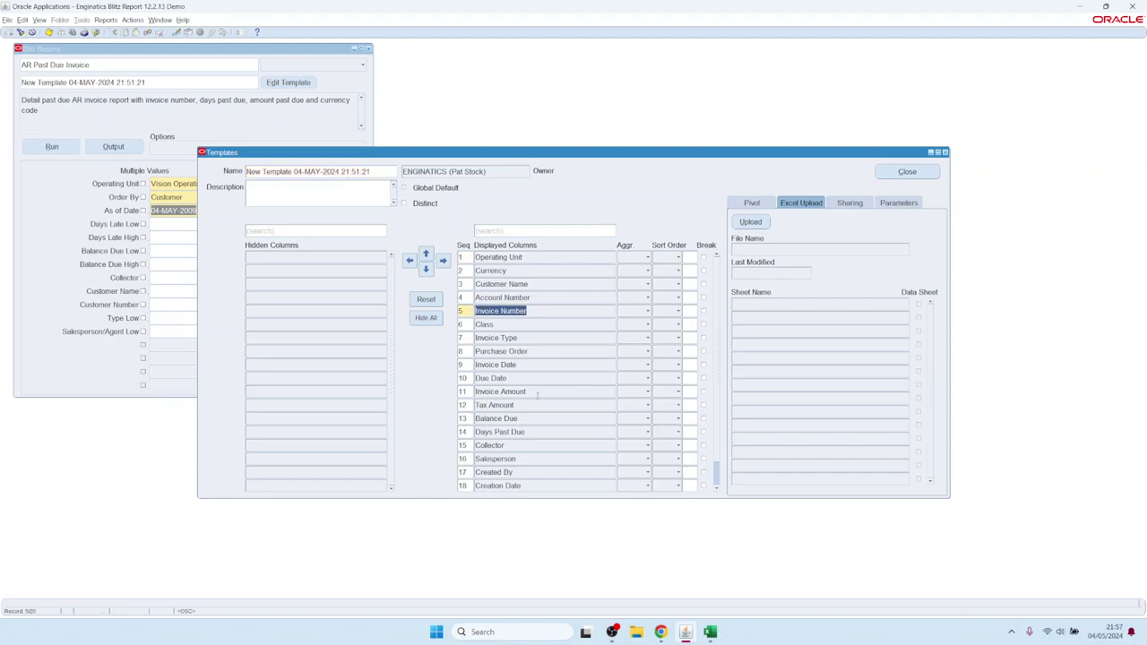
left_click(495, 405)
left_click(752, 203)
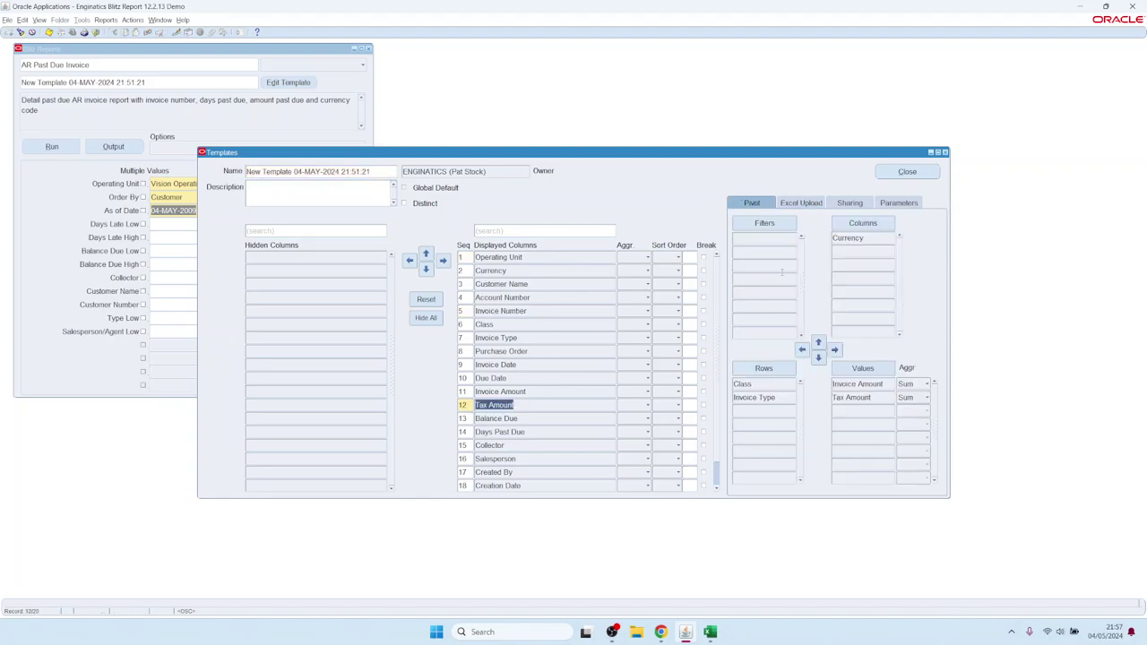
left_click(798, 201)
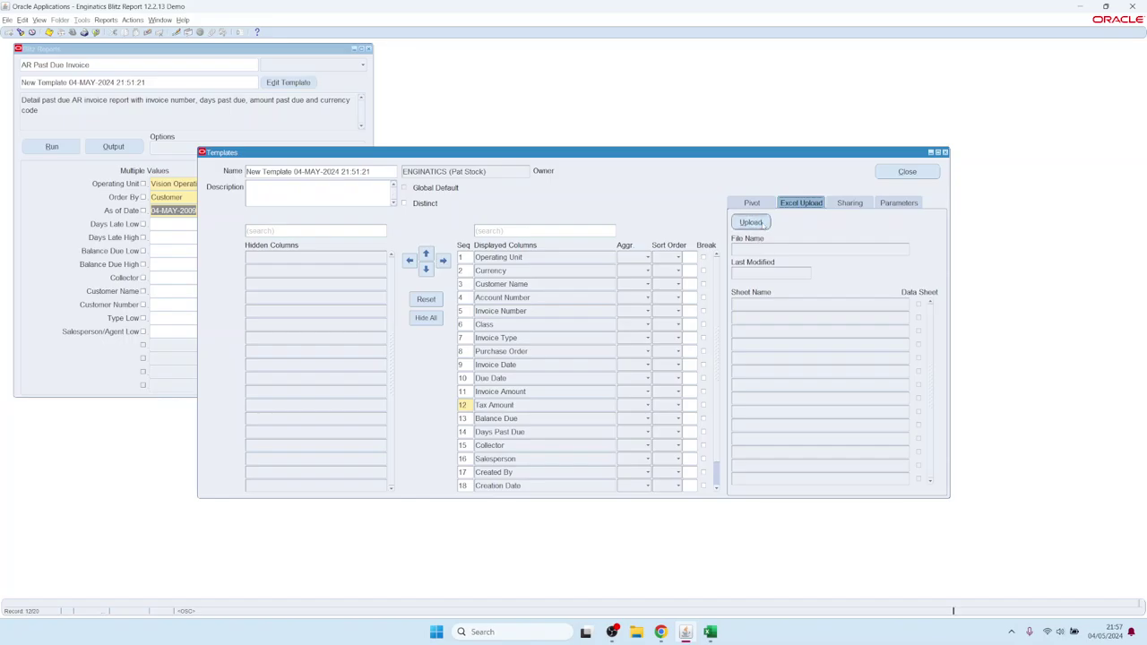
left_click(760, 224)
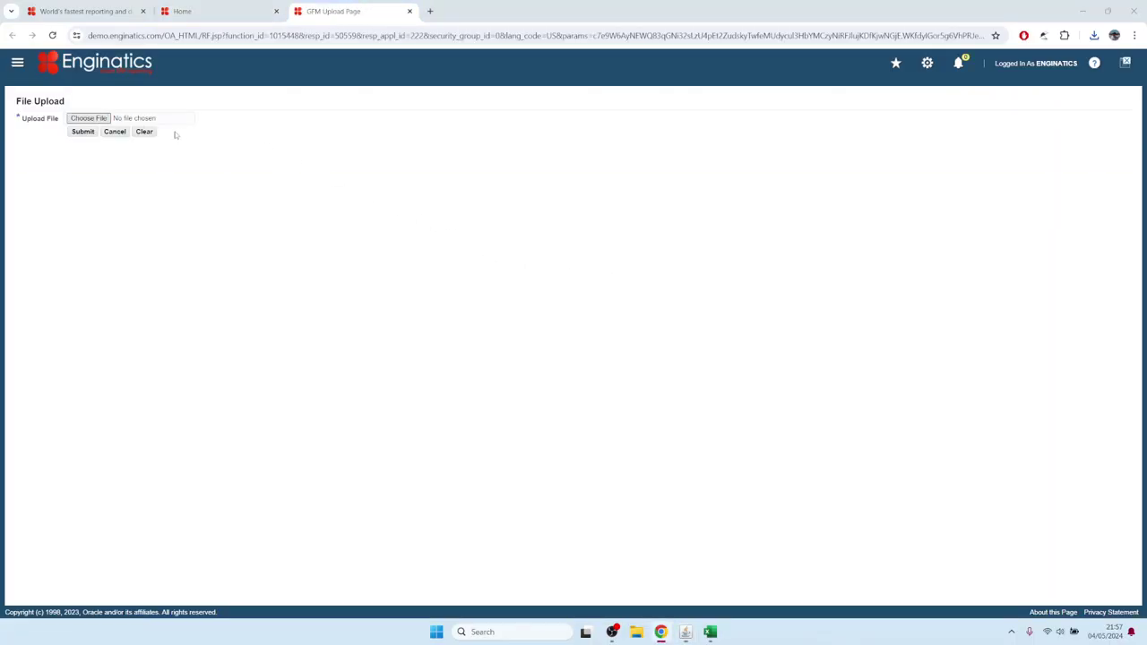
left_click(88, 117)
left_click(252, 88)
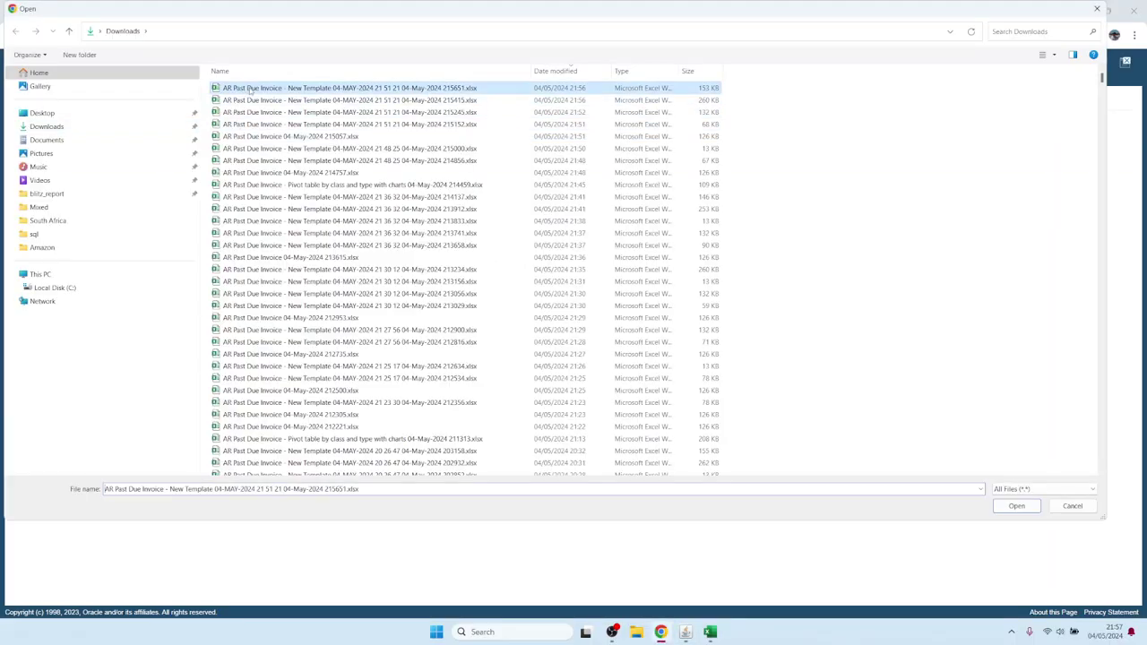
left_click(1017, 507)
left_click(83, 132)
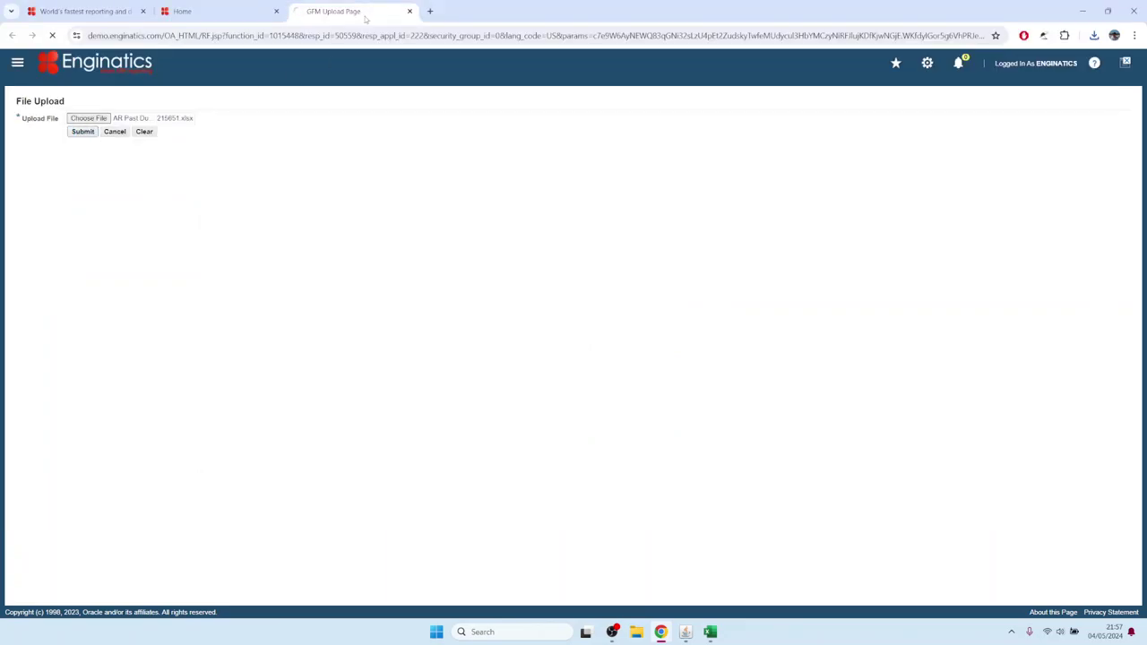
left_click(410, 10)
left_click(686, 632)
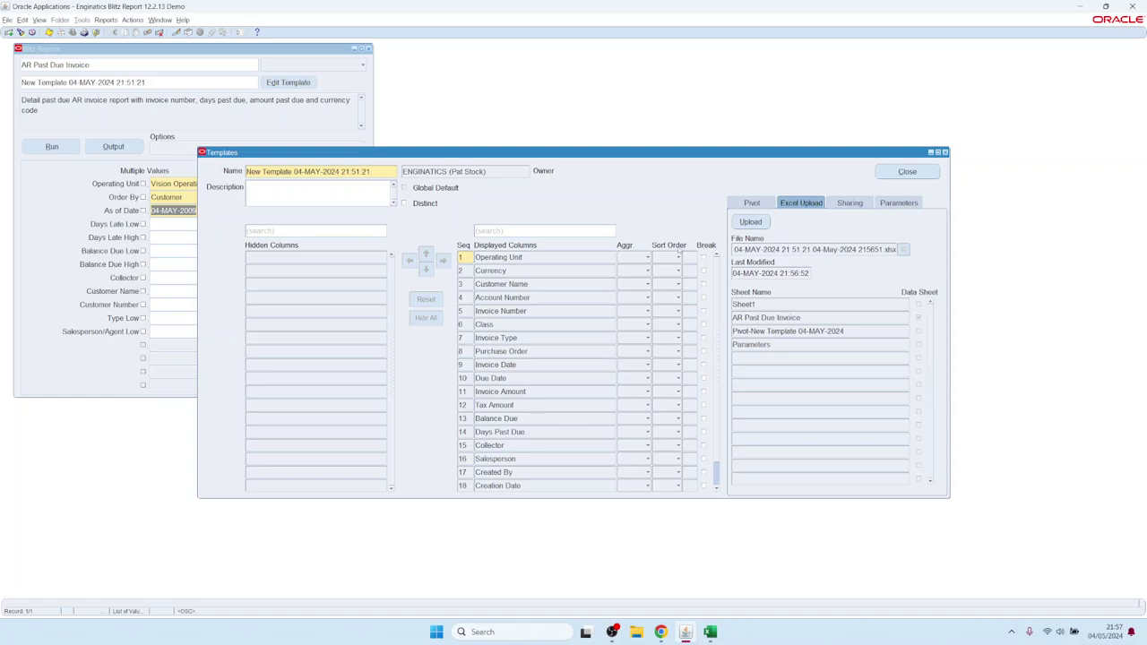
- Share the template at Site level and save the change
left_click(850, 203)
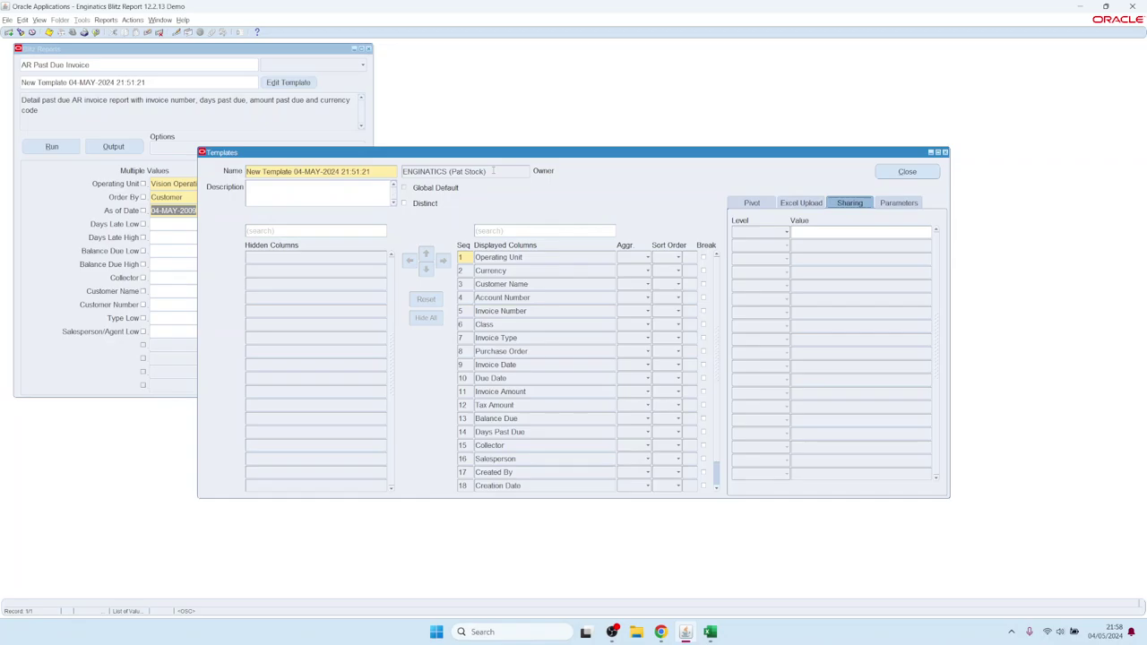
left_click_drag(496, 171, 403, 171)
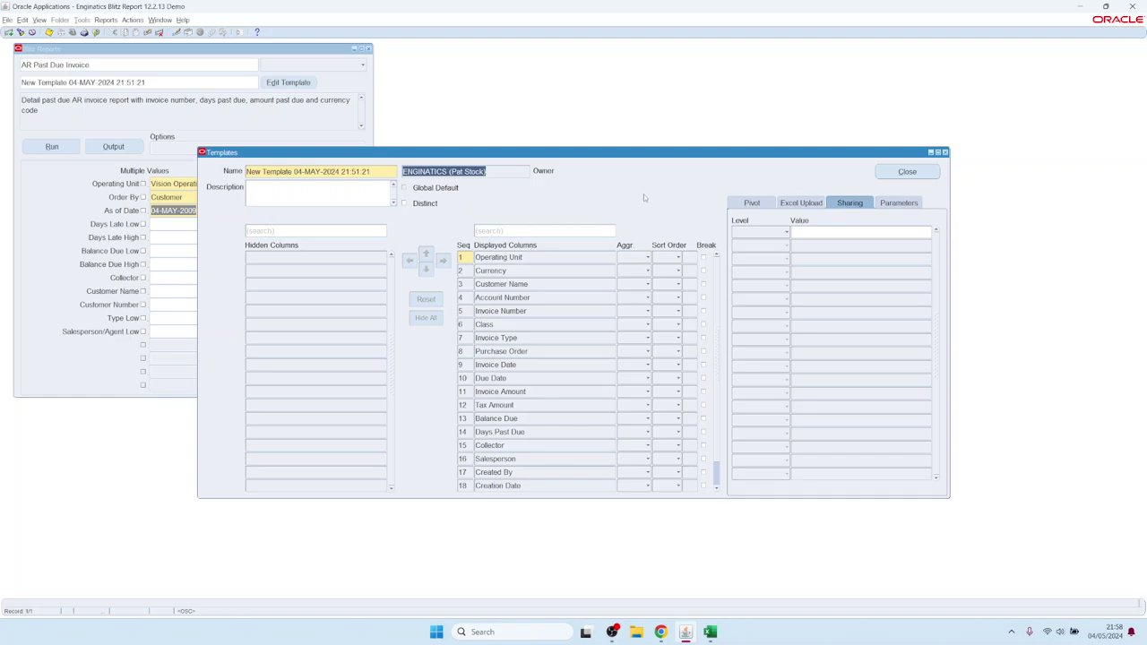
left_click(767, 233)
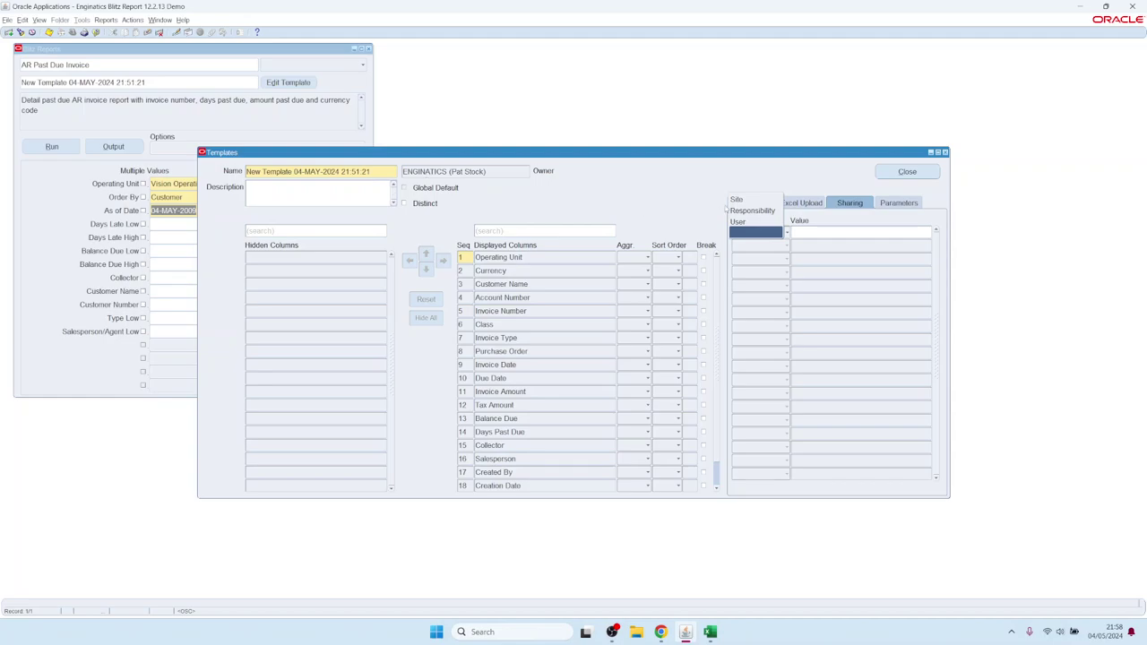
left_click(748, 200)
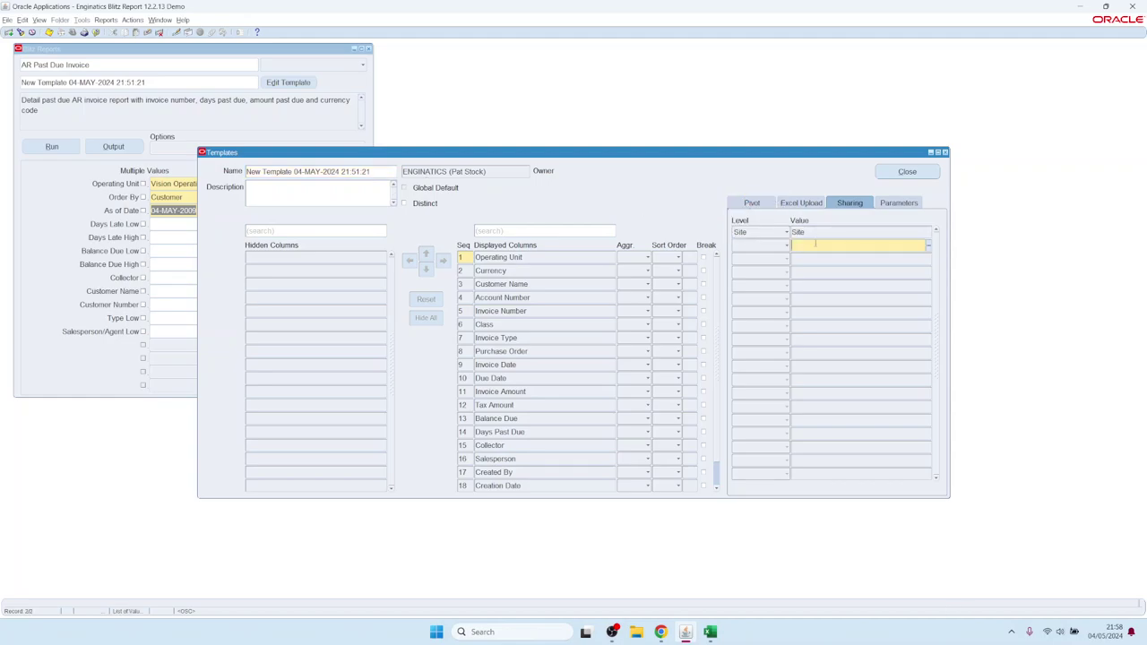
key("ctrl+s")
- Rename the AR Past Due Invoice template to Dashboard example and save it
left_click(137, 66)
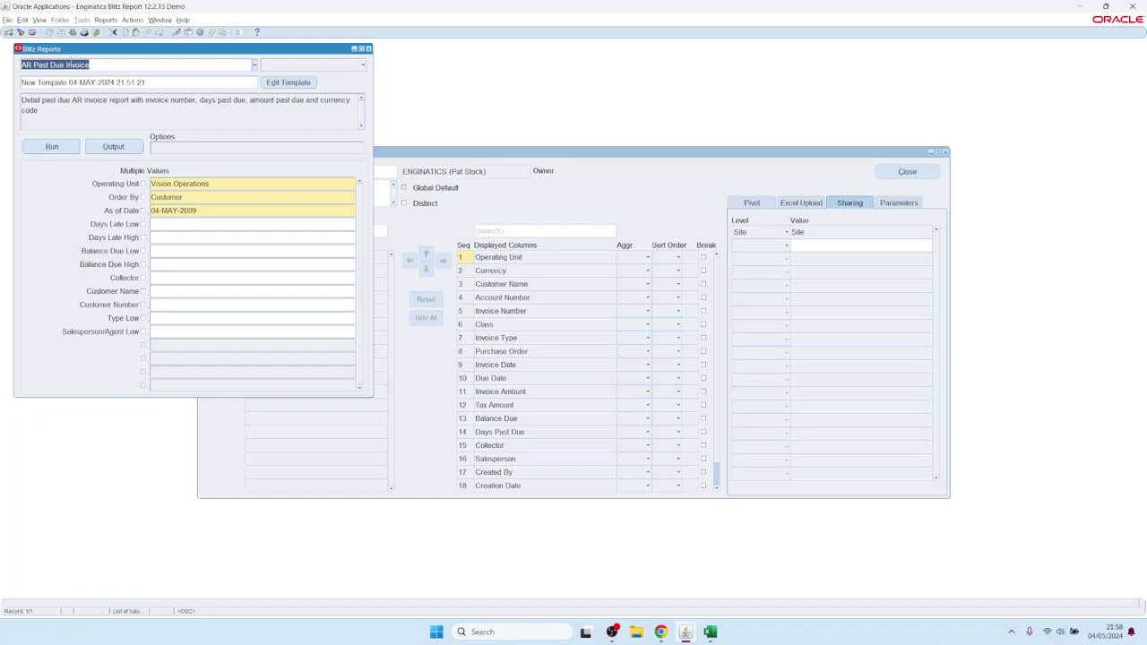
left_click_drag(90, 66, 16, 66)
left_click(810, 233)
left_click(390, 173)
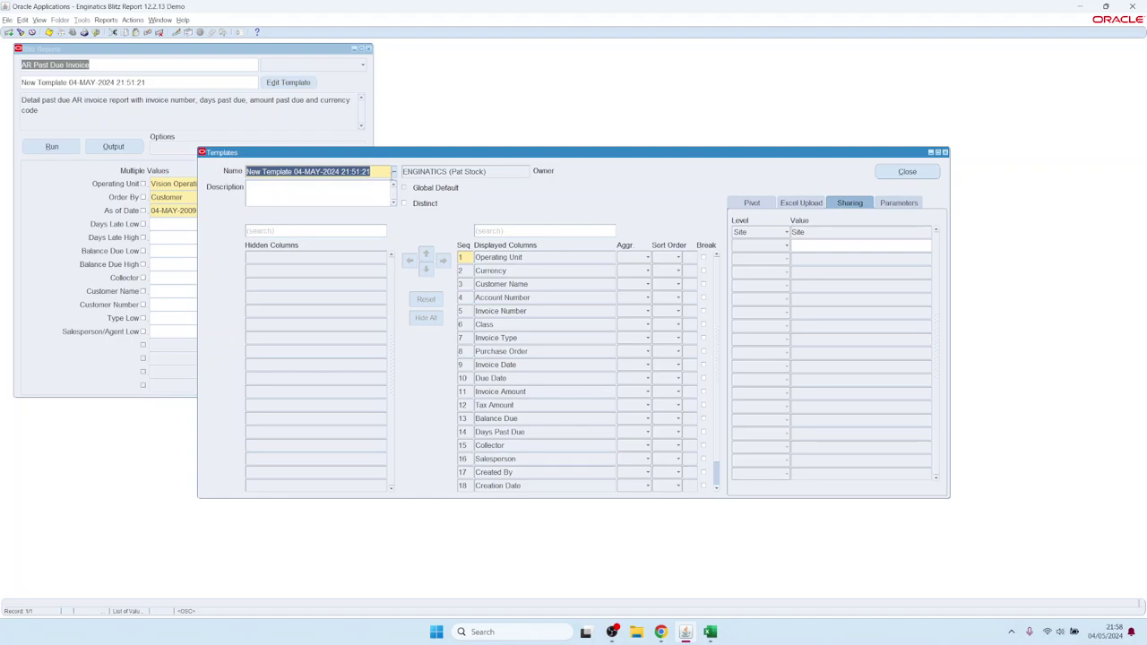
type("Dash")
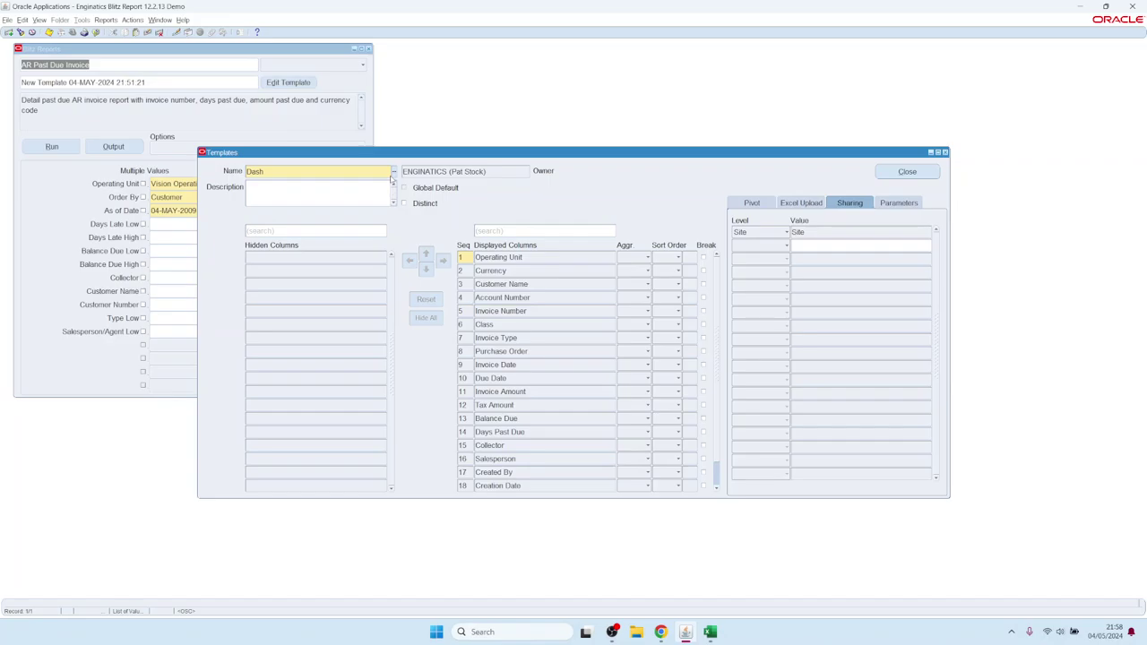
type("board example")
key("ctrl+s")
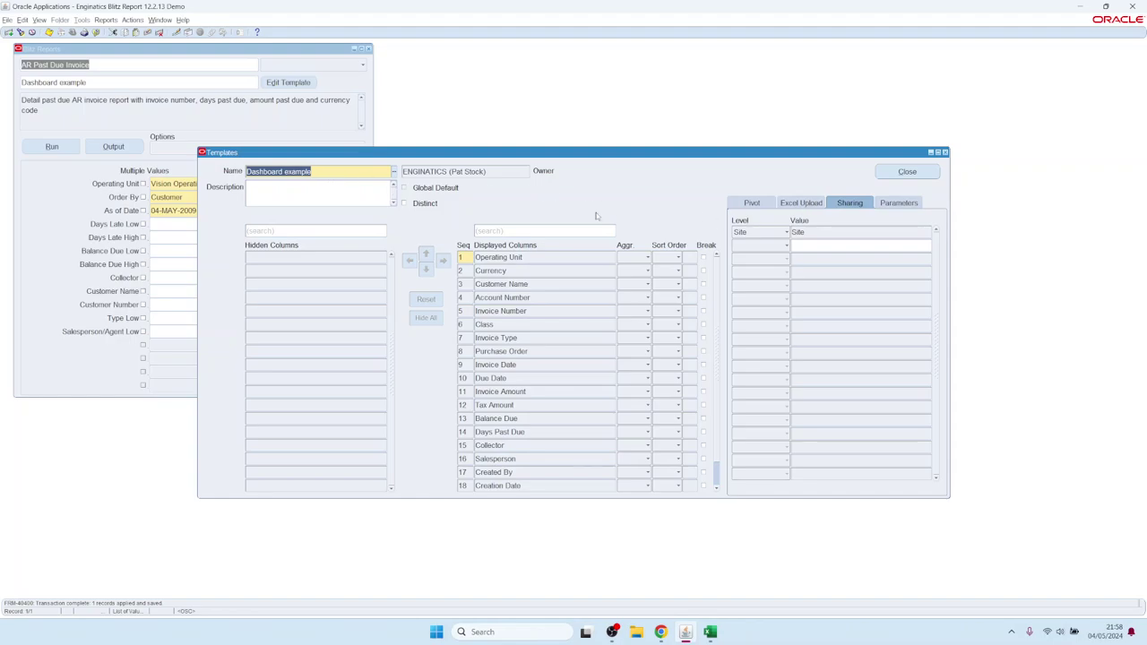
- Add Customer Number to the Dashboard example template's excluded parameters
left_click_drag(476, 157, 519, 158)
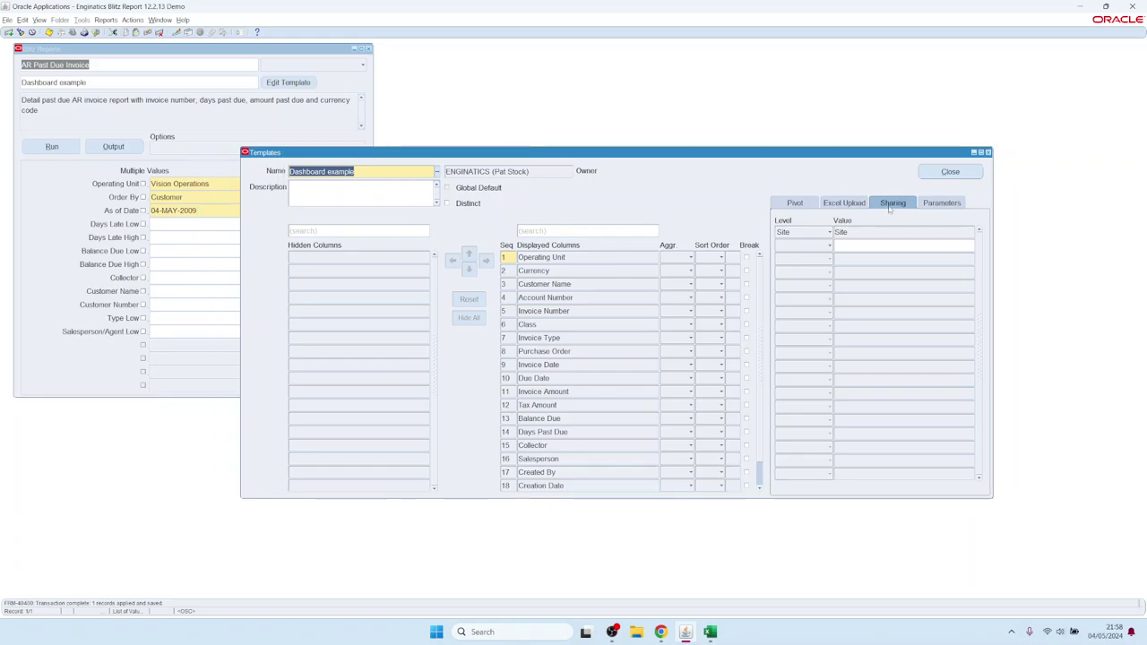
left_click(954, 203)
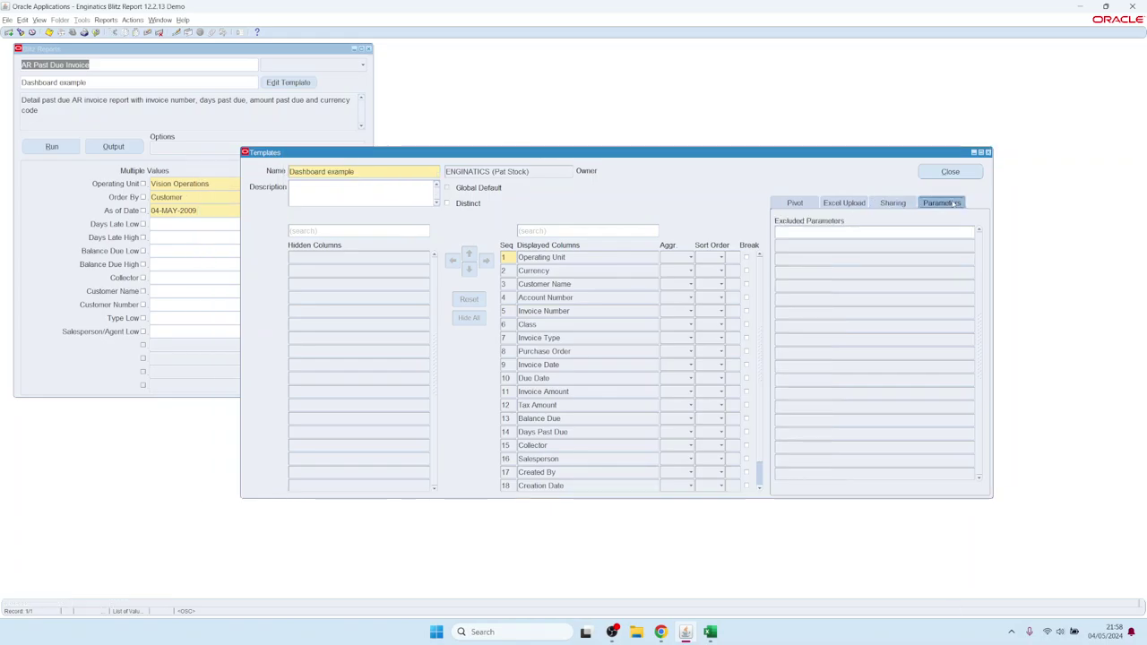
left_click(185, 247)
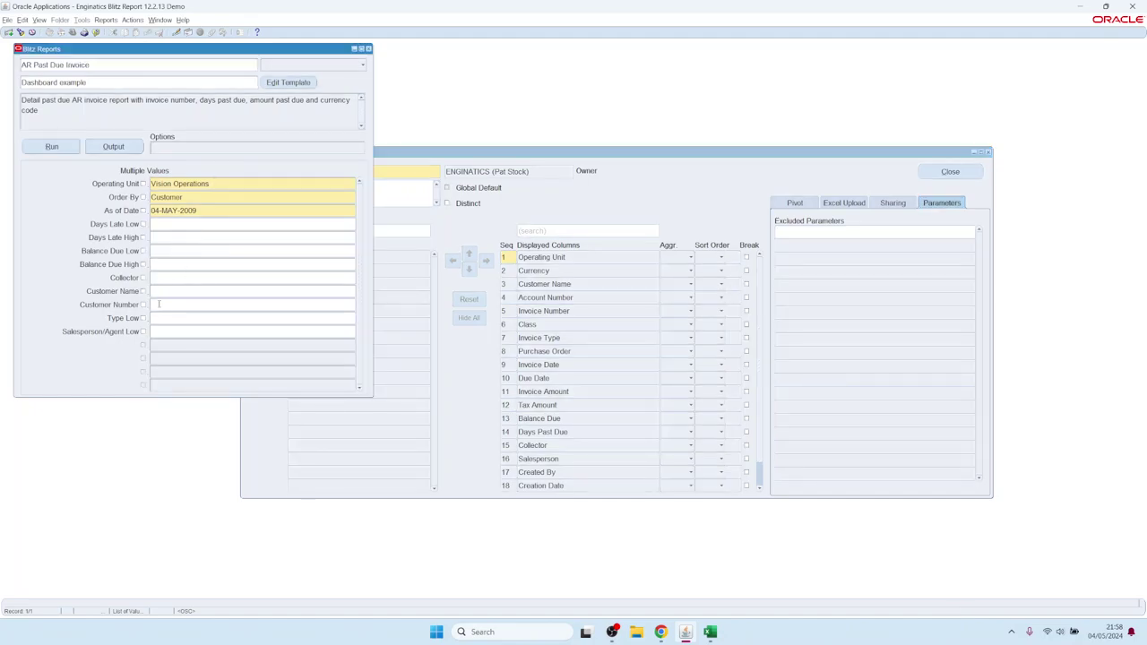
left_click(209, 300)
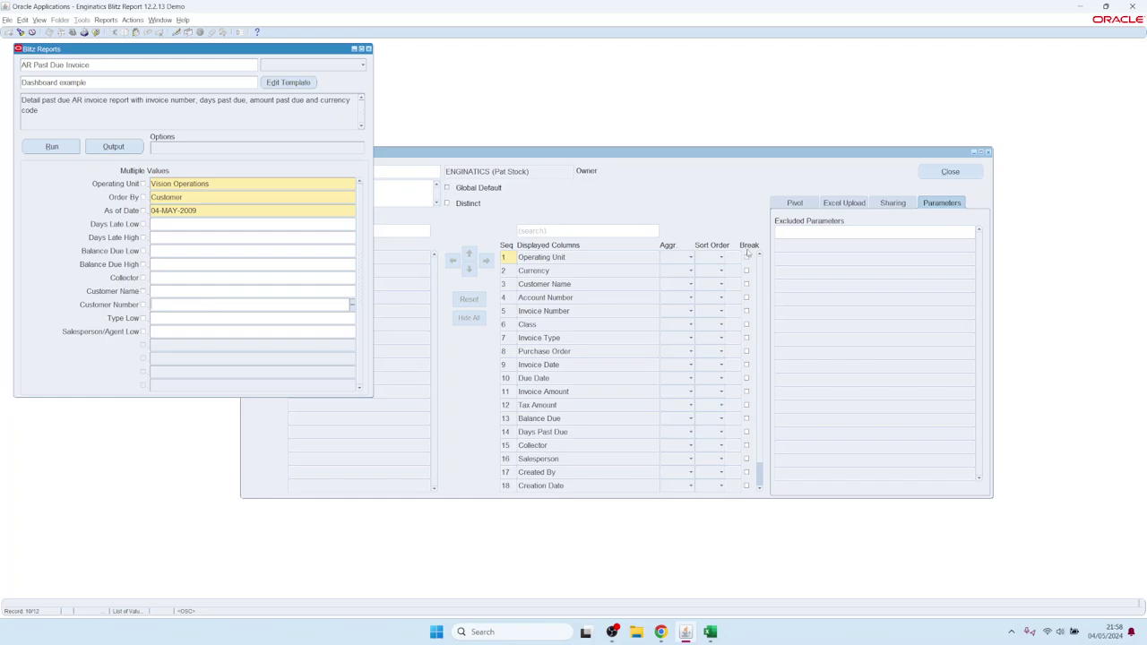
left_click(840, 235)
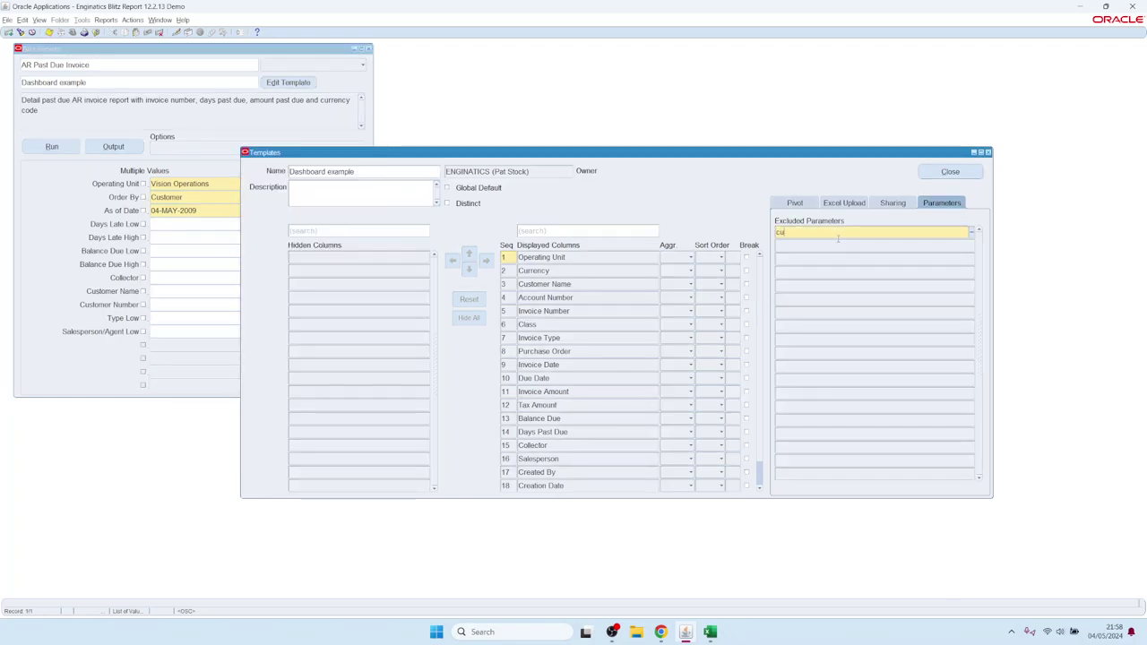
type("cu")
key("Tab")
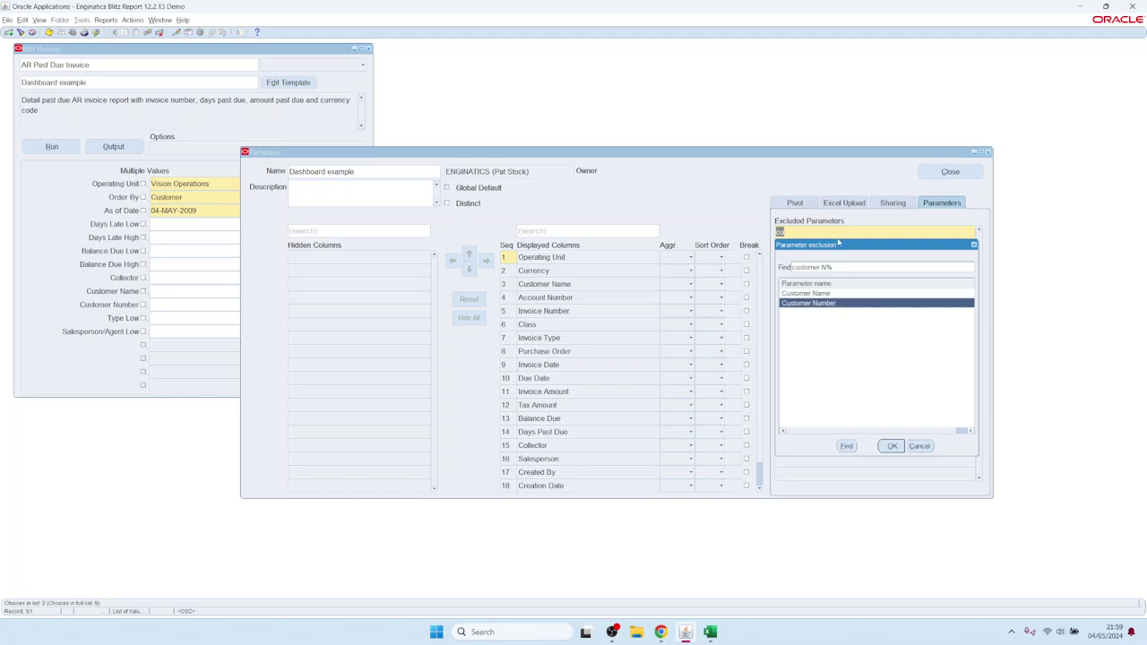
key("Return")
- Exclude the Type Low and Salesperson/Agent Low parameters from the template
left_click(157, 305)
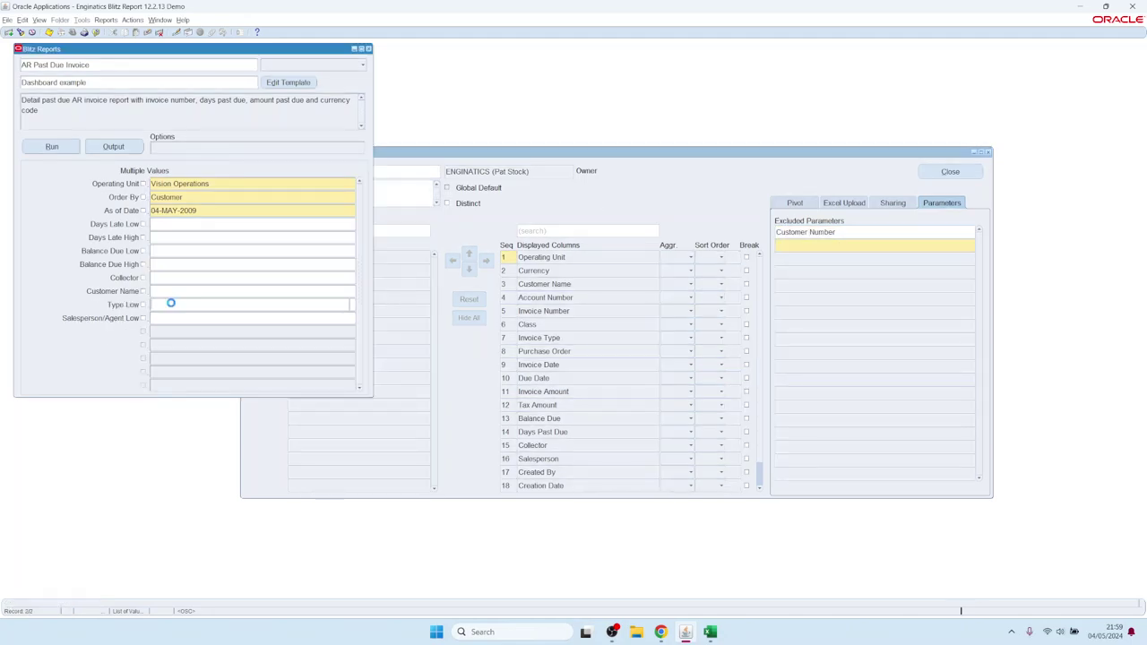
left_click(789, 245)
type("ty")
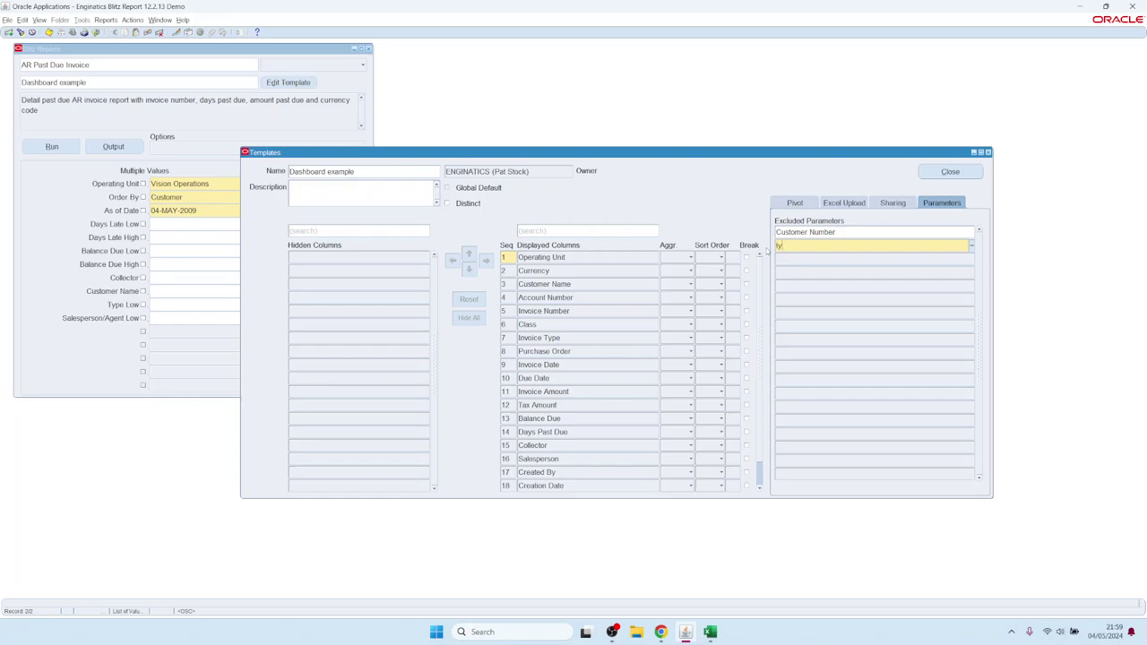
key("Tab")
type("s")
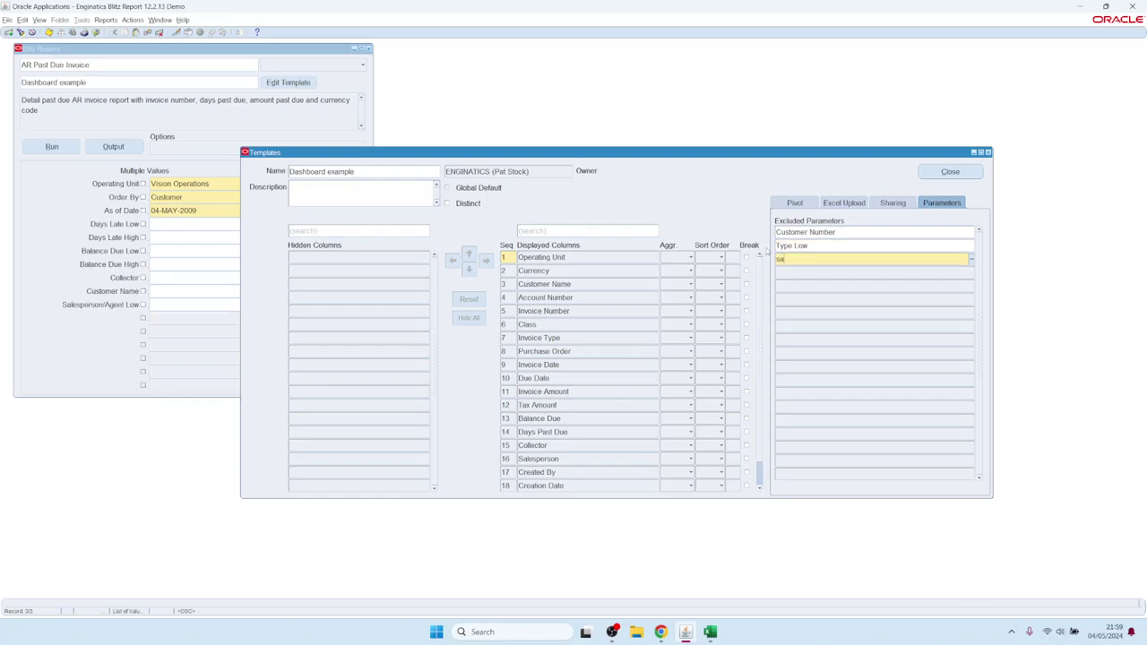
key("Tab")
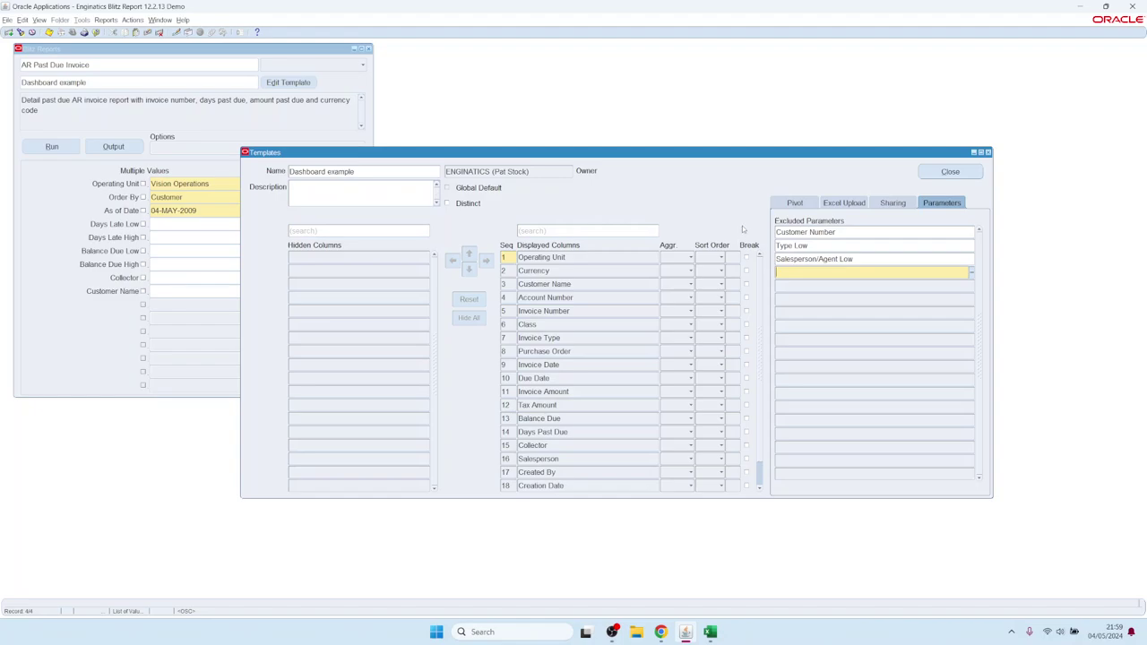
- Exclude the Days Late High and Days Late Low parameters and close the template editor
type("da")
key("Tab")
type("da")
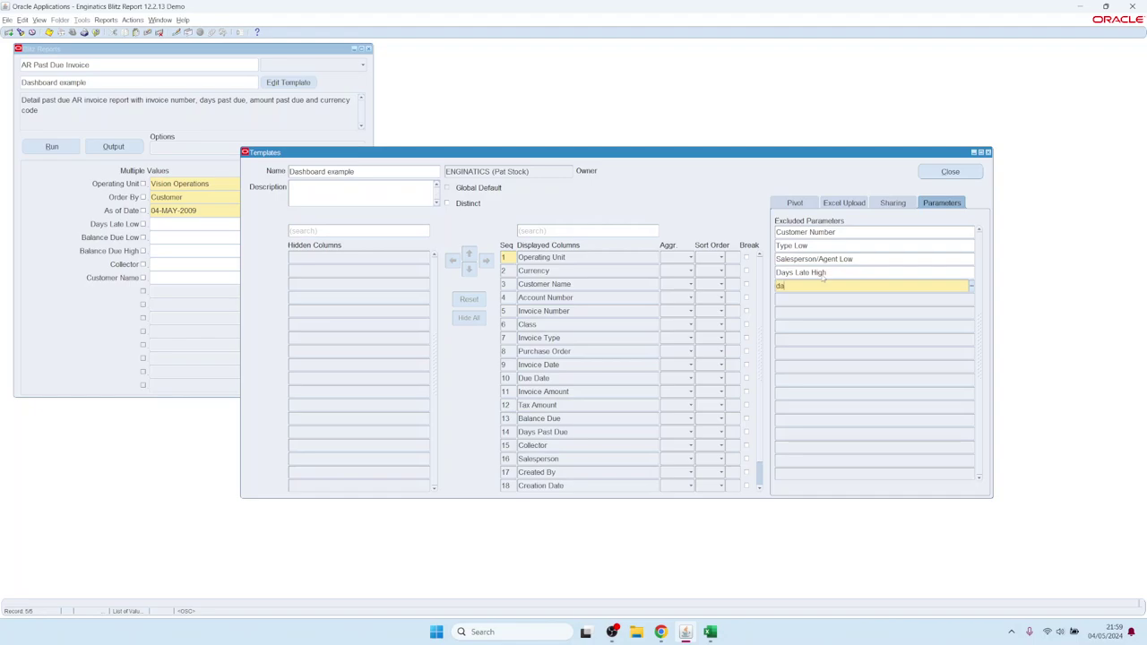
key("Tab")
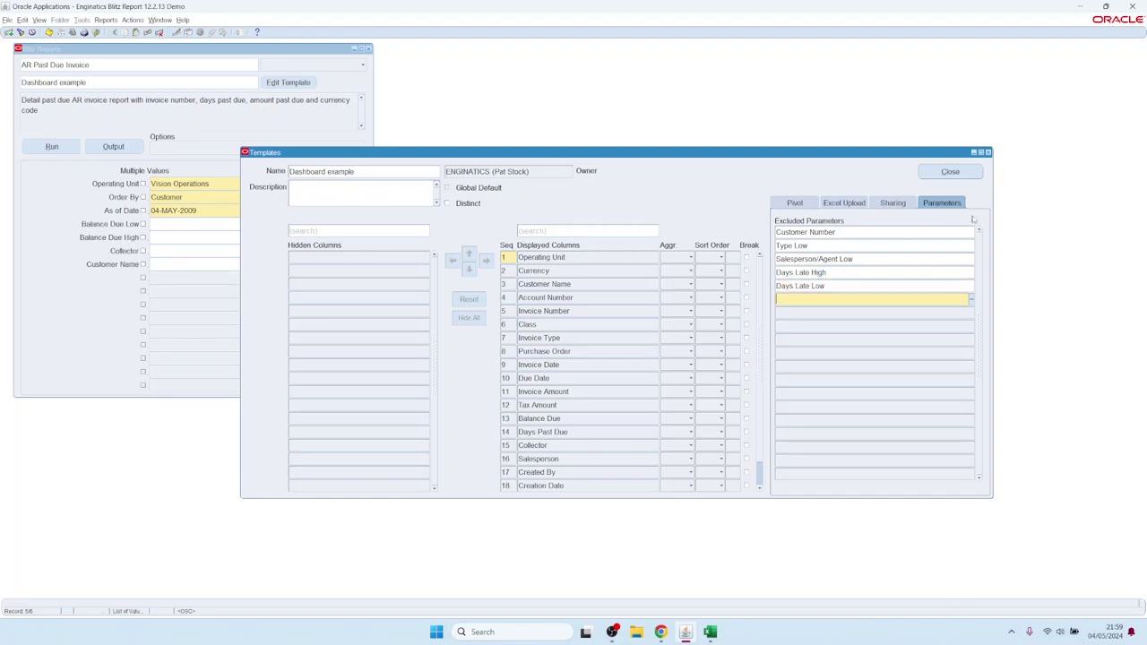
left_click(952, 172)
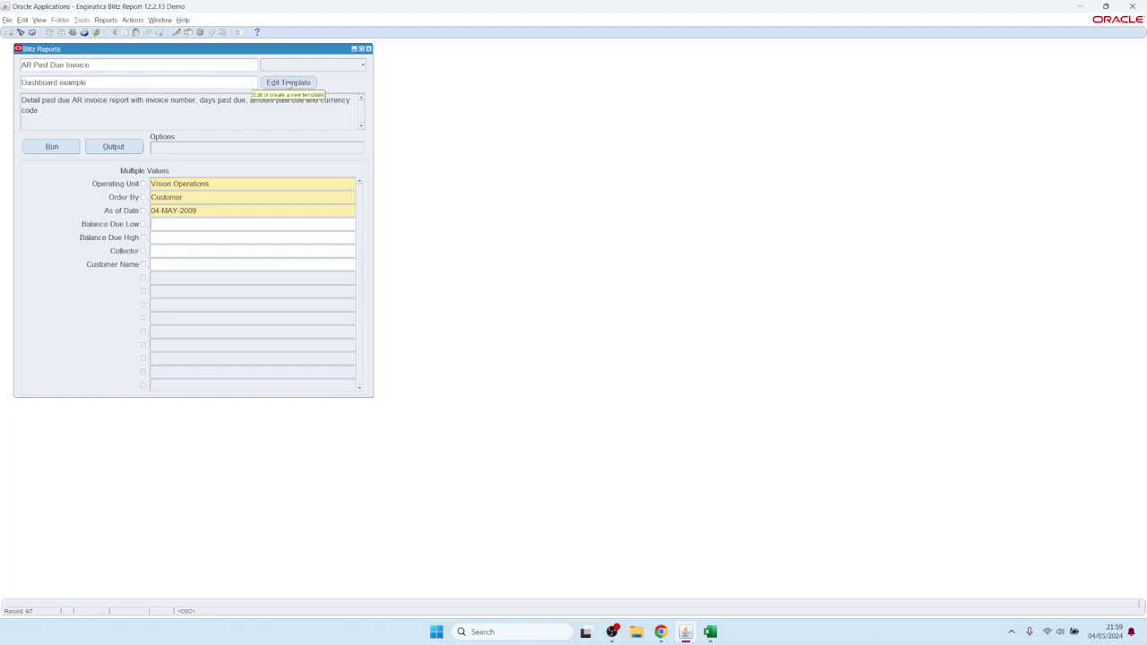
- Open the Dashboard example template for editing, check its sharing level, and bring up the list of saved templates
left_click(290, 83)
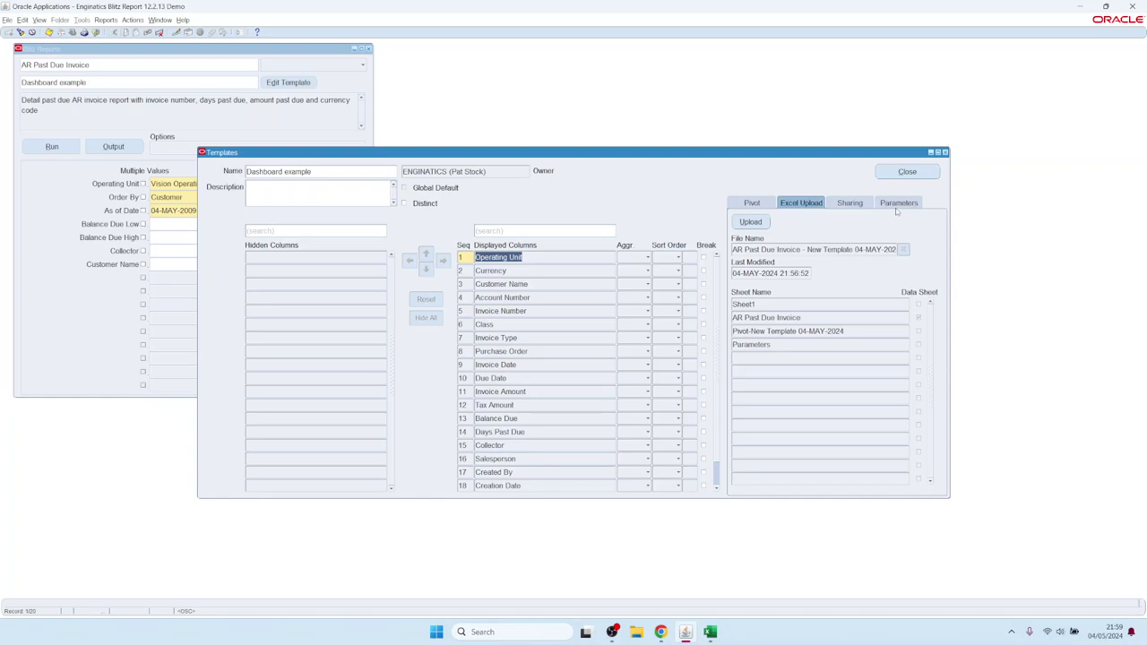
left_click(852, 203)
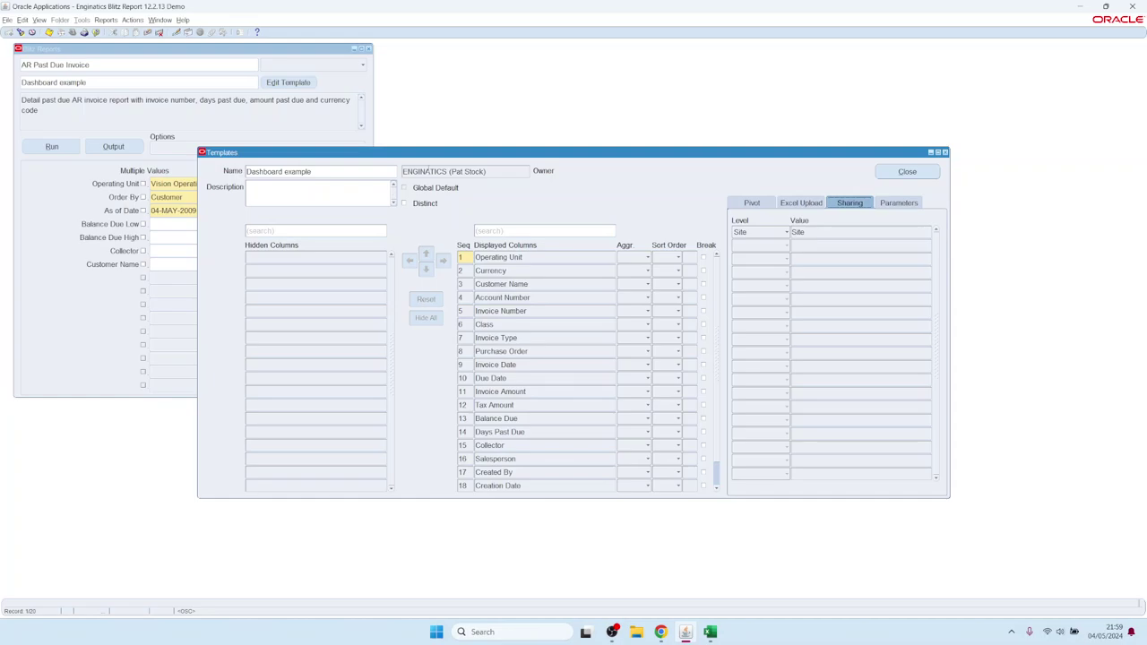
left_click(296, 172)
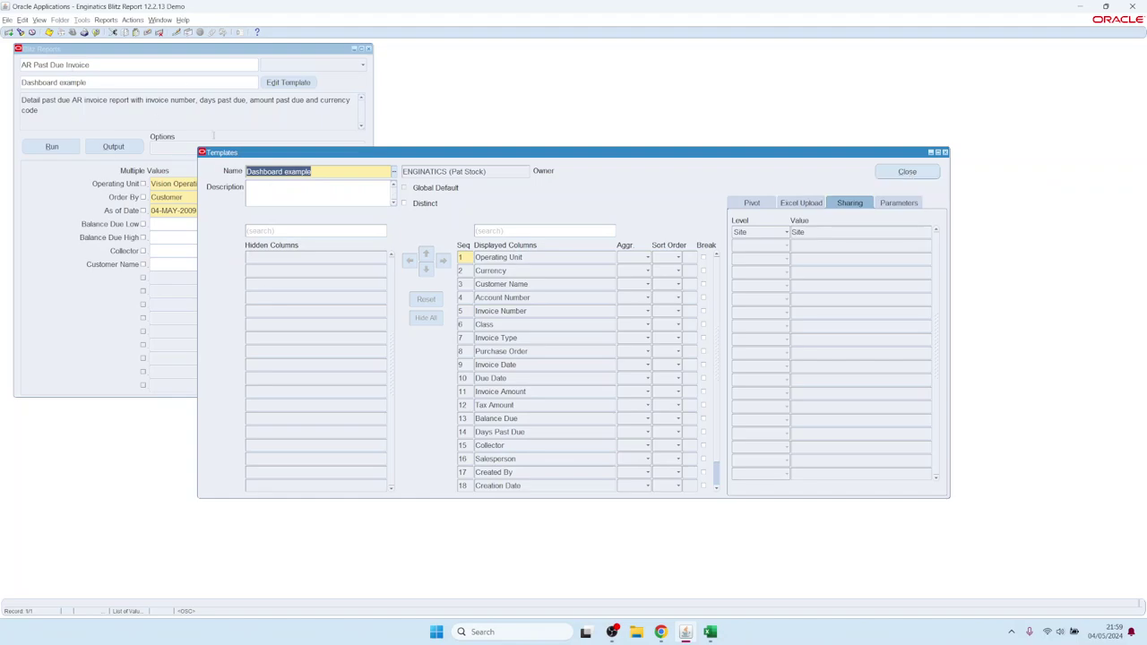
left_click(284, 171)
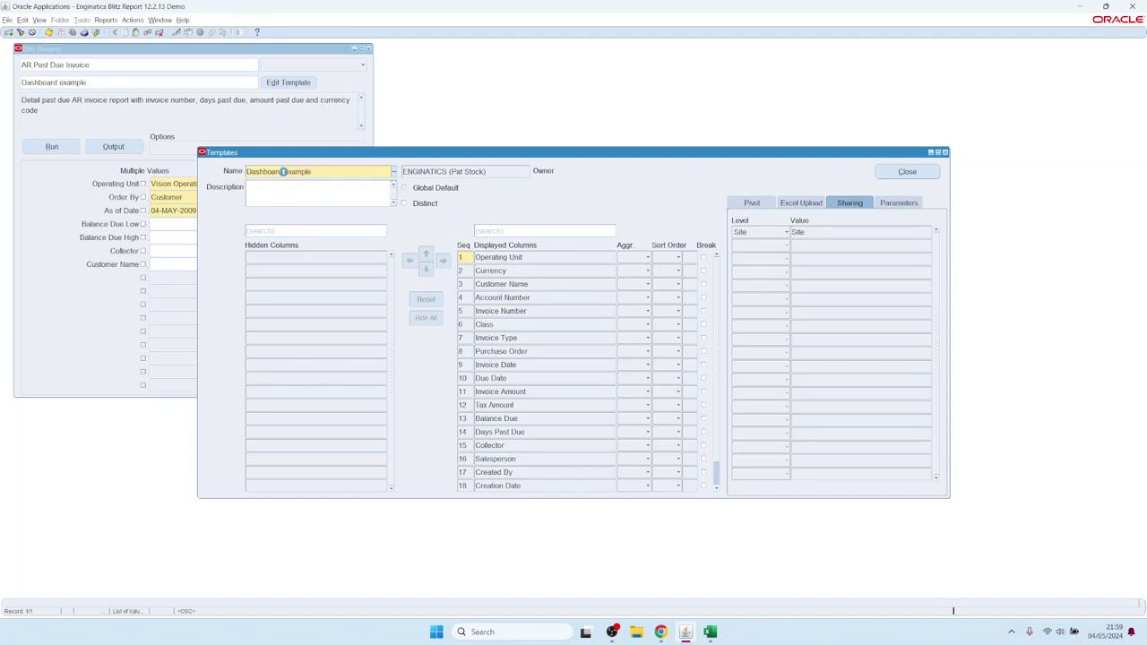
key("ctrl+l")
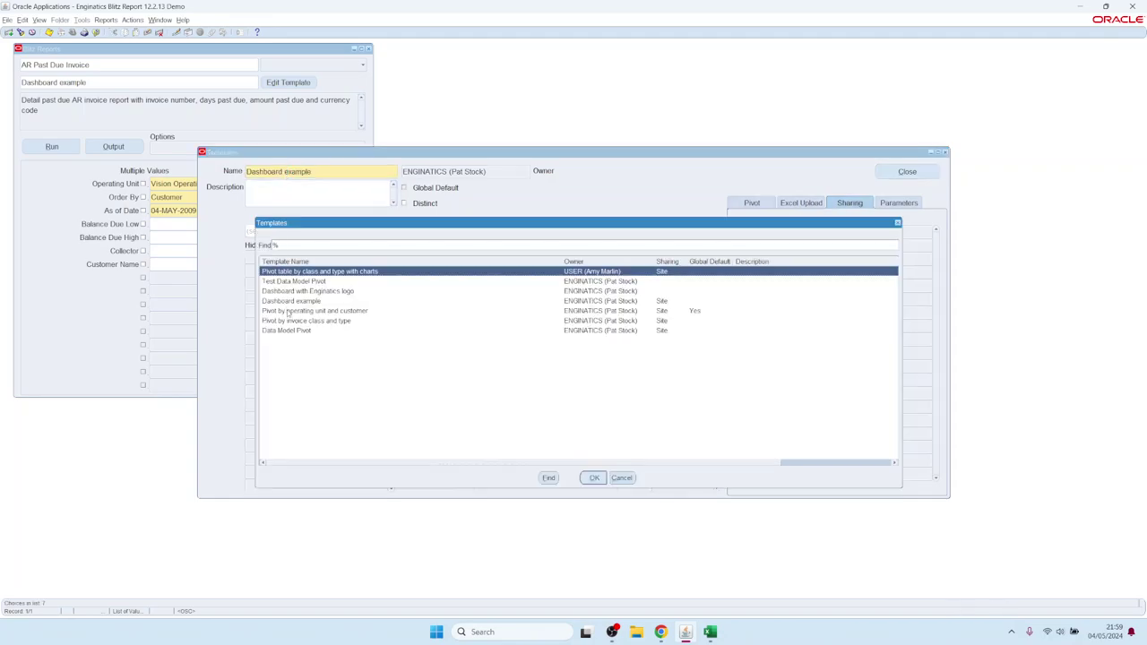
- Compare the owners of the listed templates and load the user-owned "Pivot table by class and type with charts" template
key("Down")
key("Down")
key("Down")
key("Down")
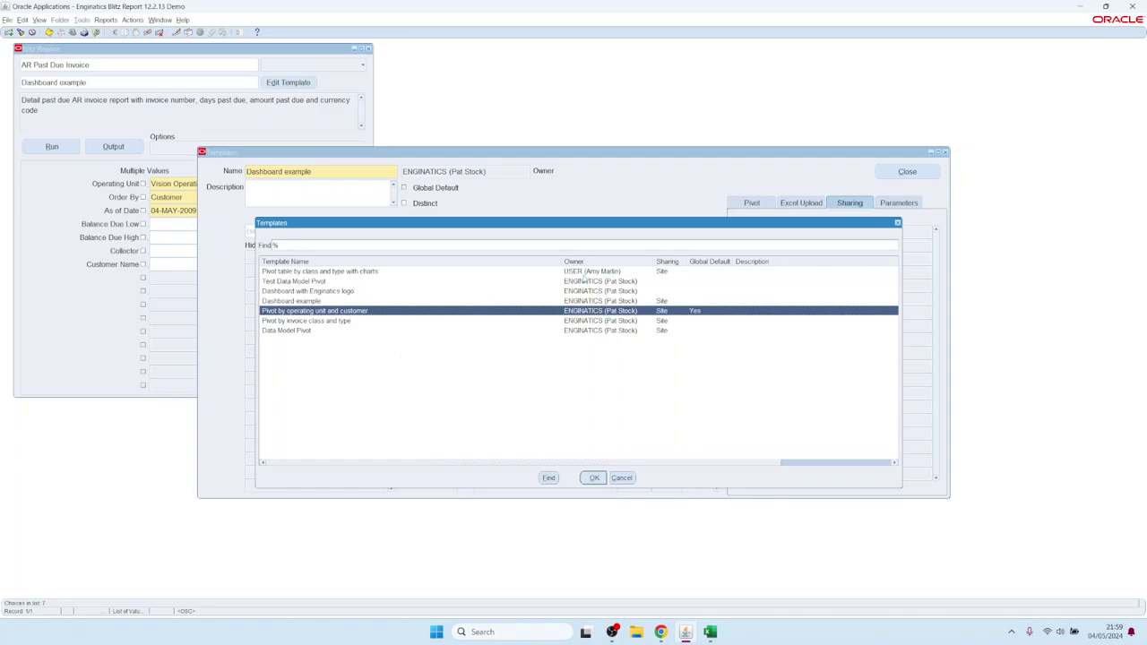
left_click(593, 293)
left_click(592, 332)
left_click(588, 301)
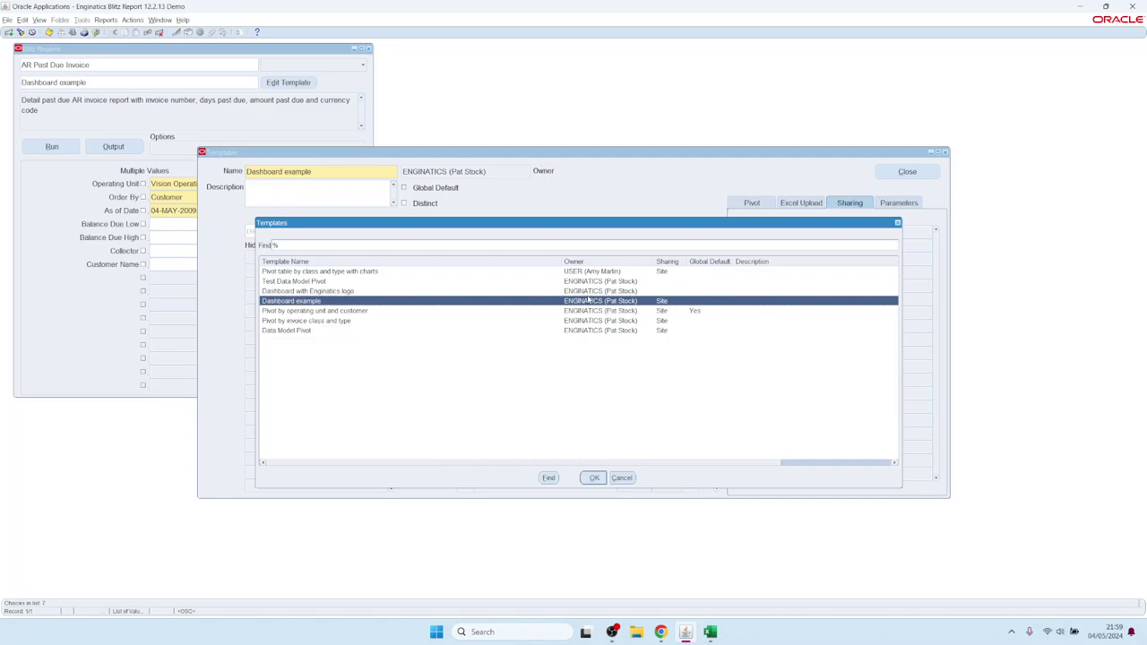
left_click(574, 271)
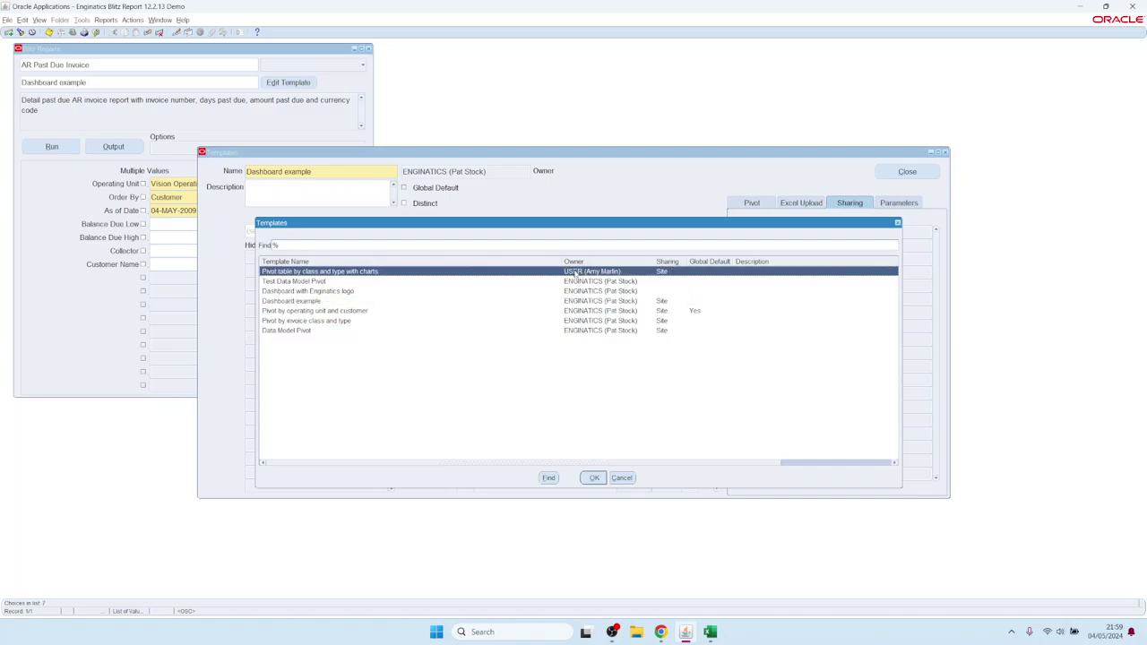
double_click(574, 272)
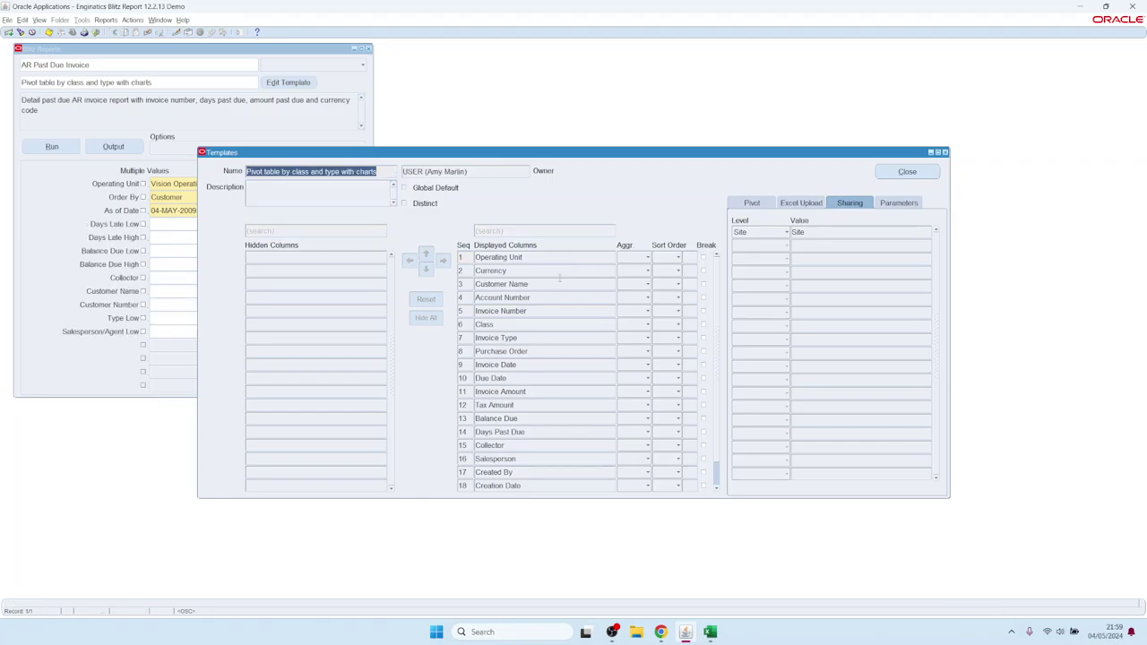
- Review the loaded template's pivot layout, Excel upload, excluded parameters and sharing settings
left_click(315, 171)
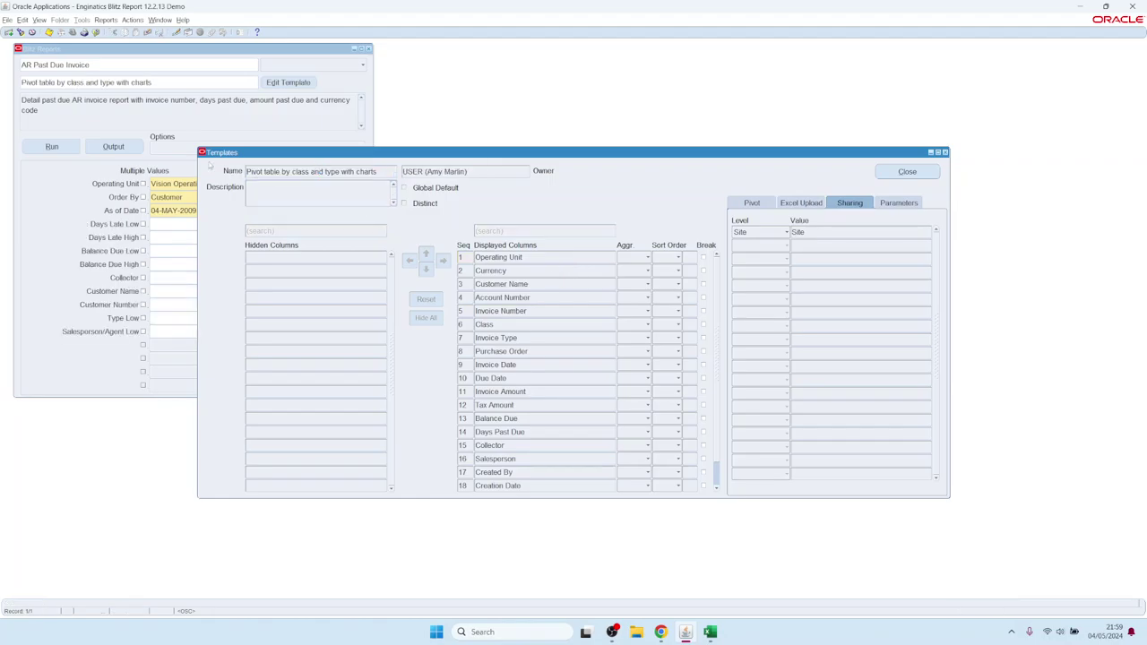
left_click(800, 203)
left_click(752, 202)
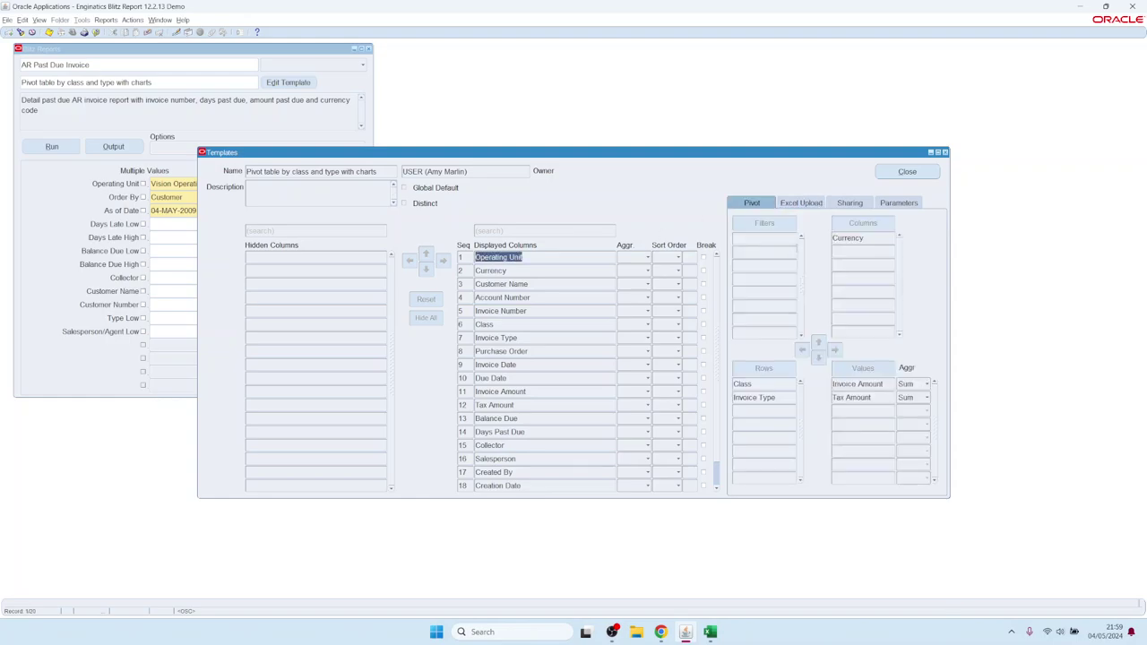
left_click(819, 203)
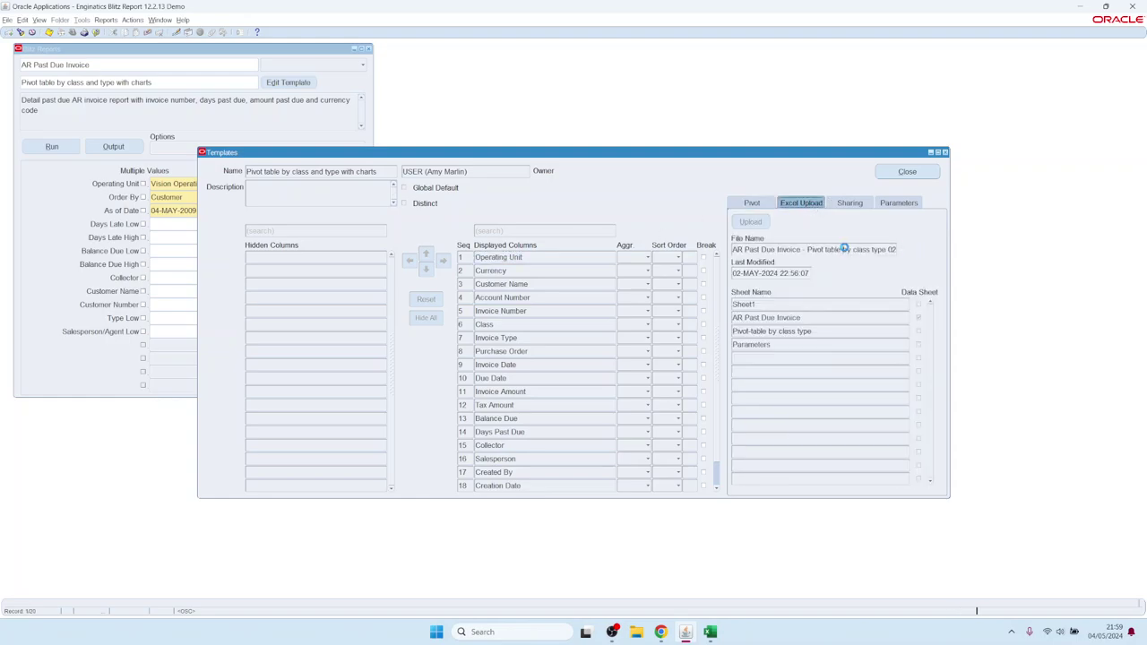
left_click(884, 204)
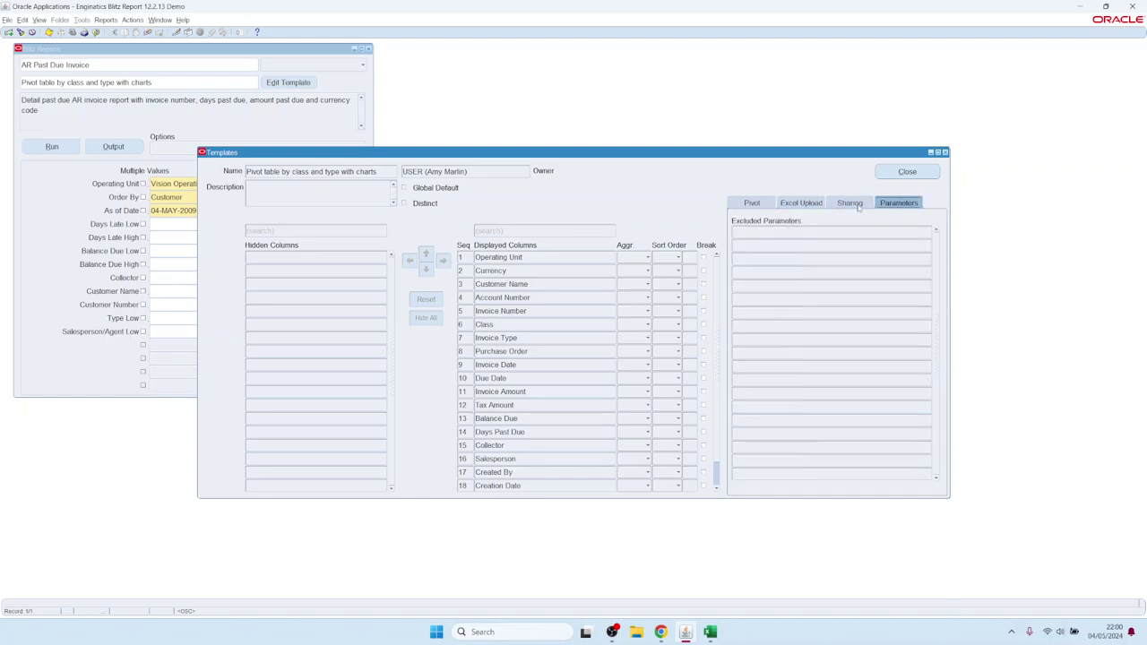
left_click(859, 205)
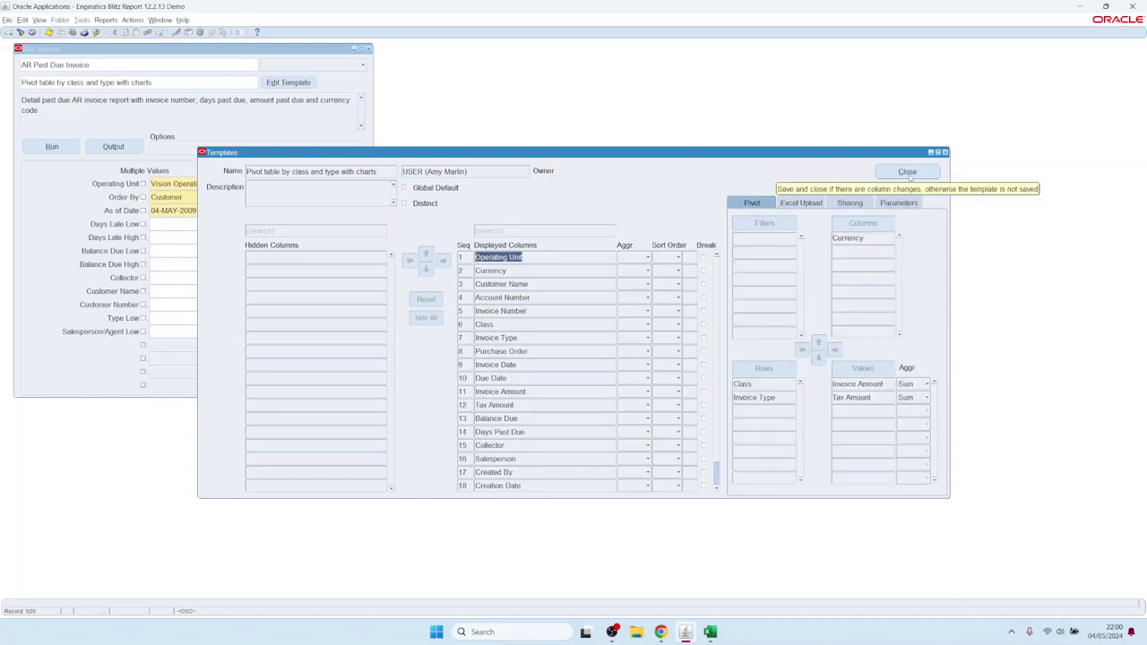
- Run AR Past Due Invoice with the "Pivot table by class and type with charts" template, view the Excel output, and switch back to Oracle Applications
left_click(54, 147)
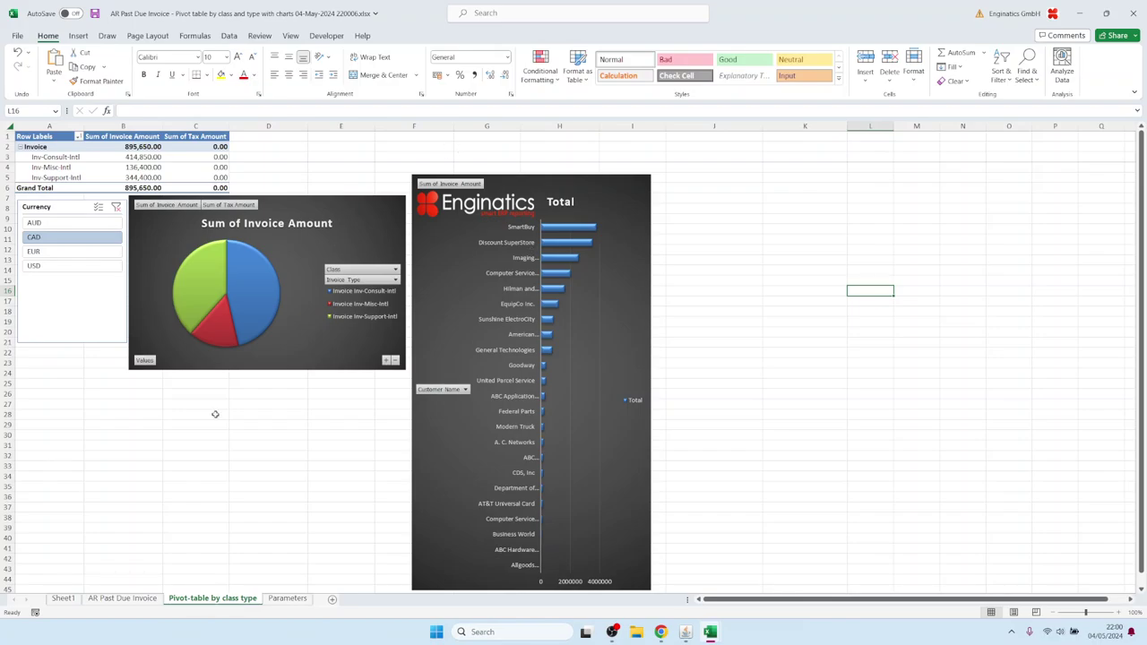
mouse_move(686, 632)
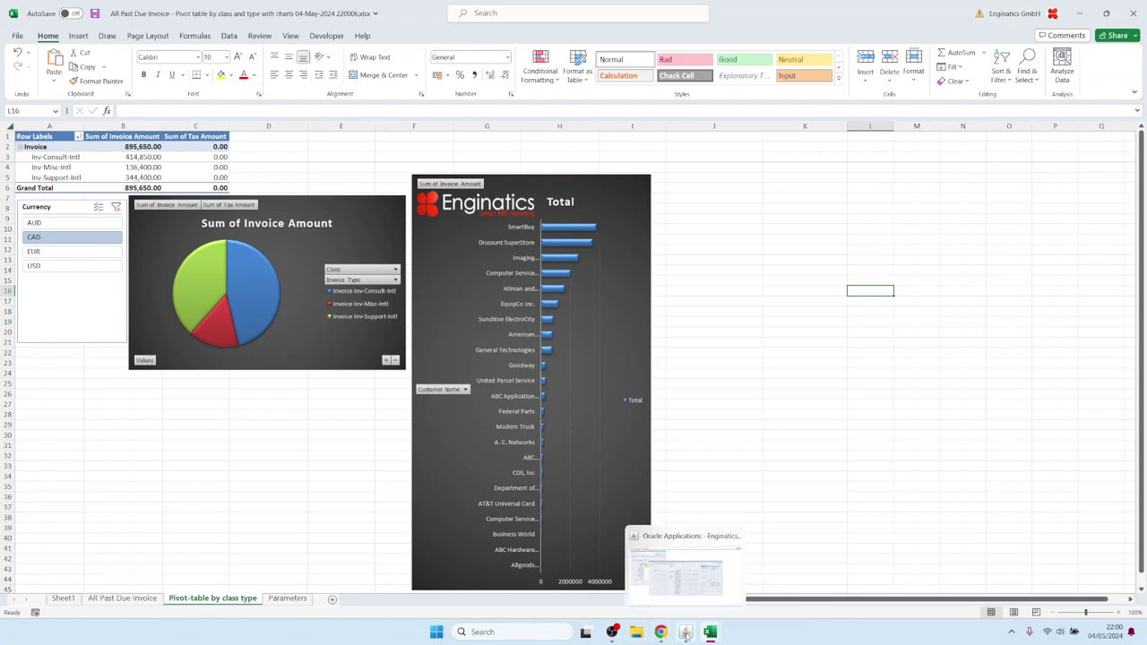
left_click(655, 589)
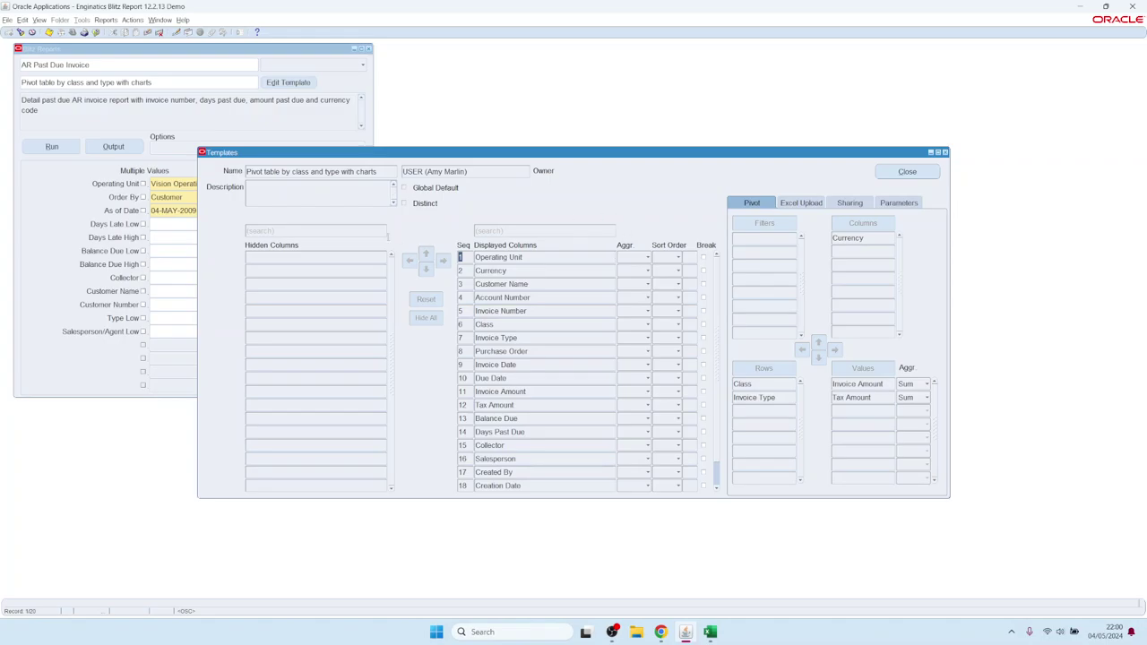
- Copy the "Pivot table by class and type with charts" template, check the copy's name and owner, and close the template editor
left_click(131, 20)
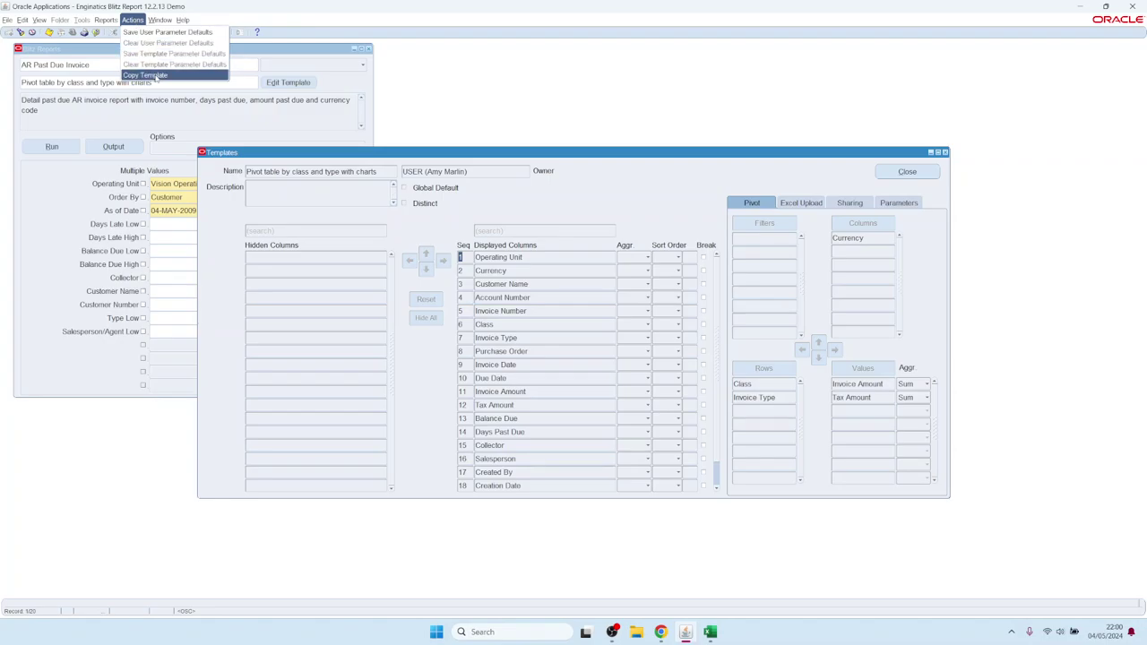
left_click(155, 76)
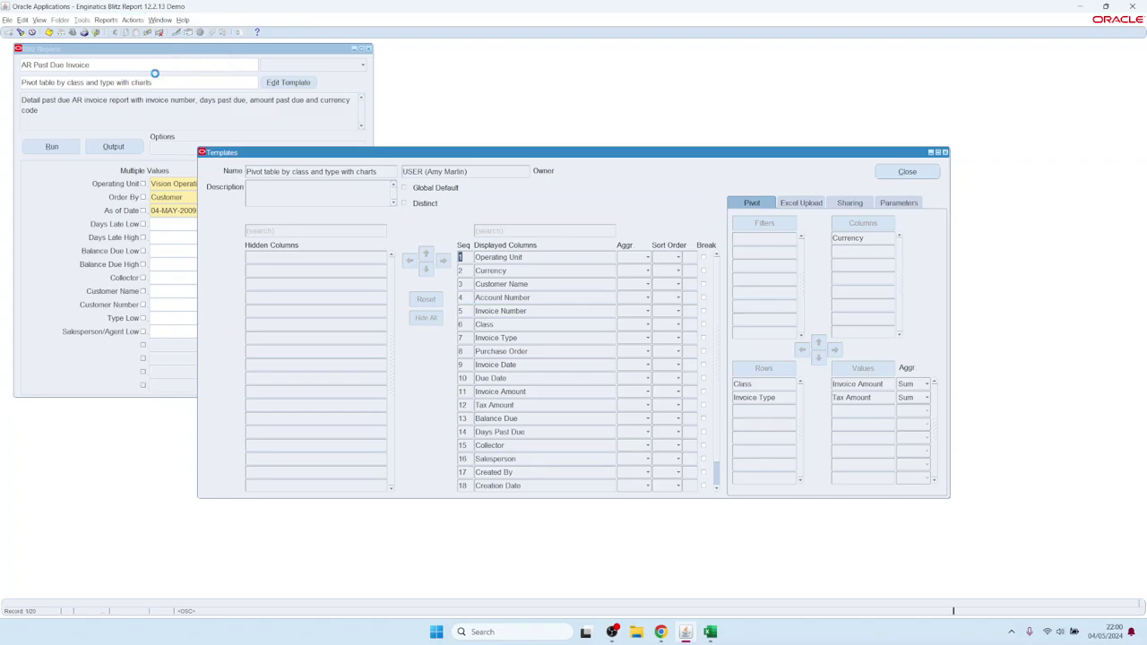
left_click(264, 170)
left_click_drag(264, 170, 395, 171)
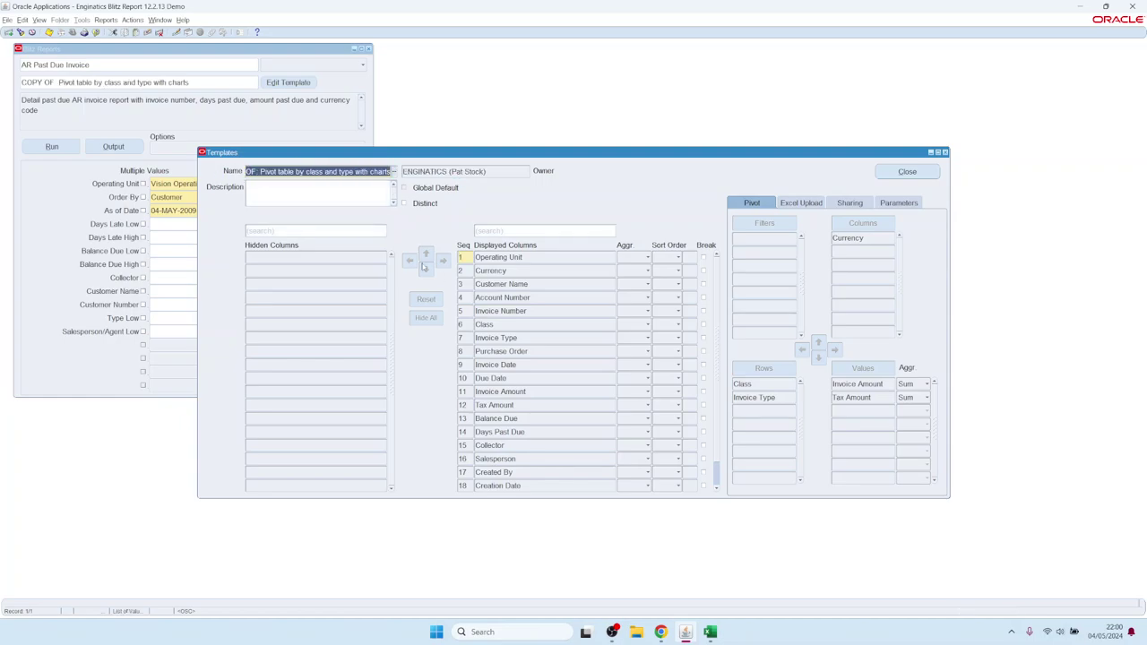
key("Tab")
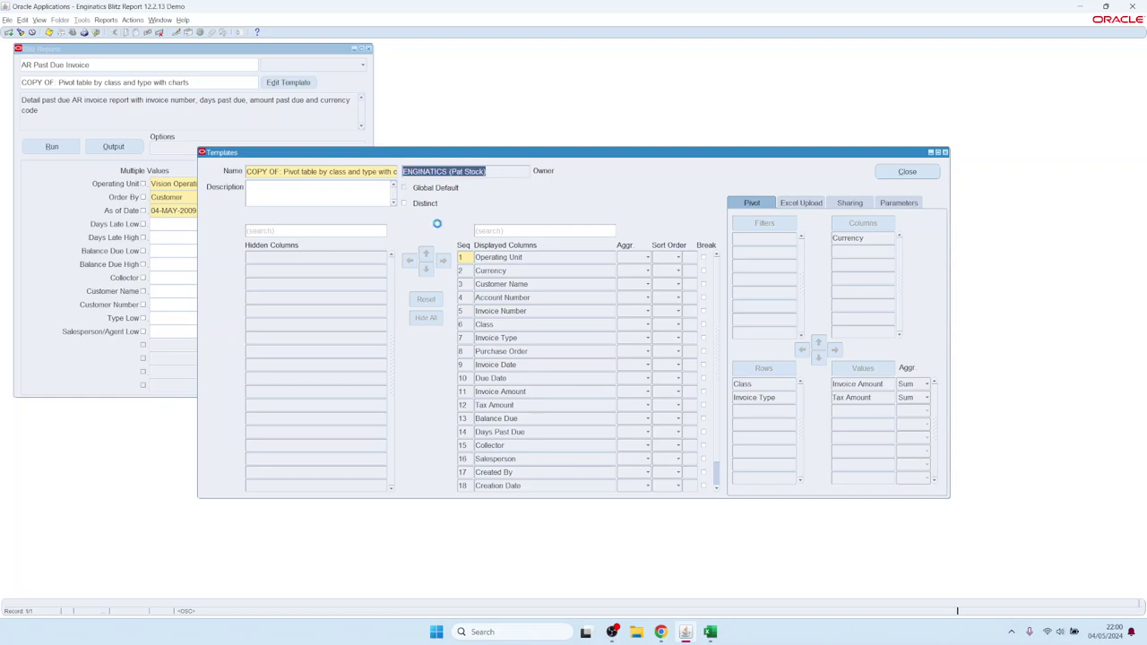
left_click(554, 298)
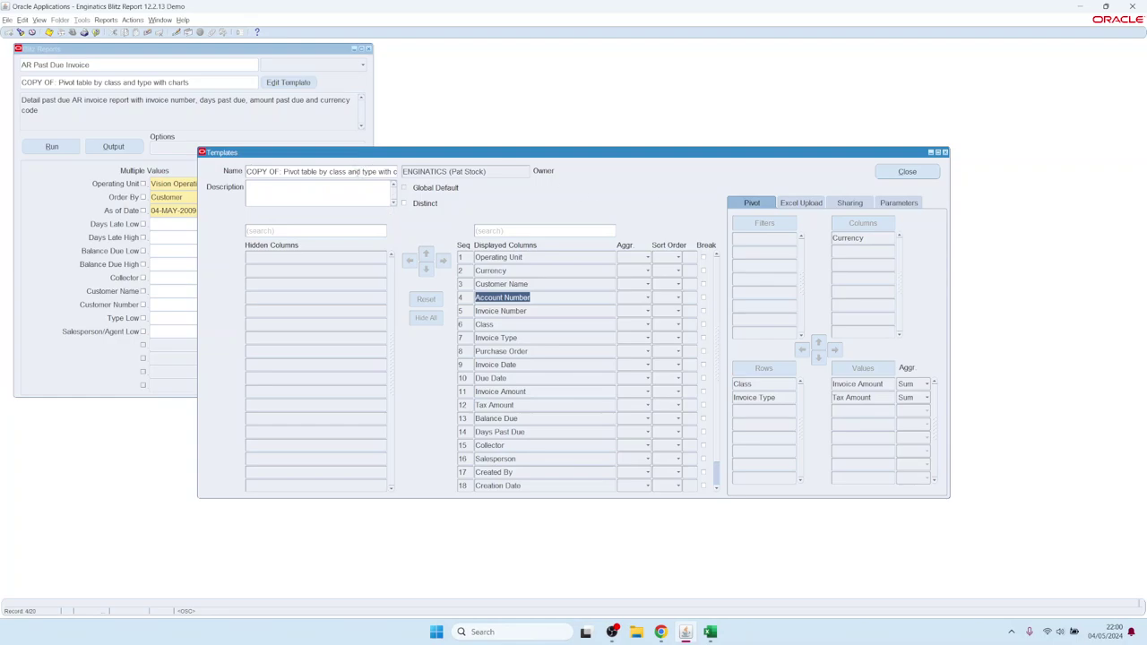
left_click(907, 172)
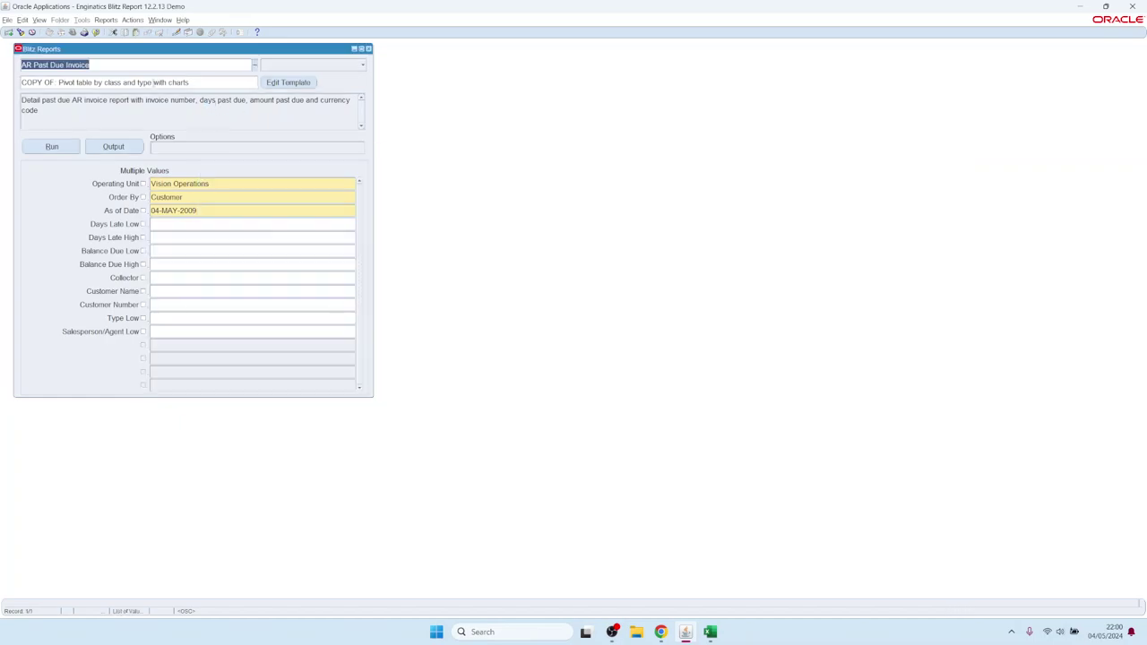
- Select Dashboard example as the report's template and open it in the template editor
double_click(134, 82)
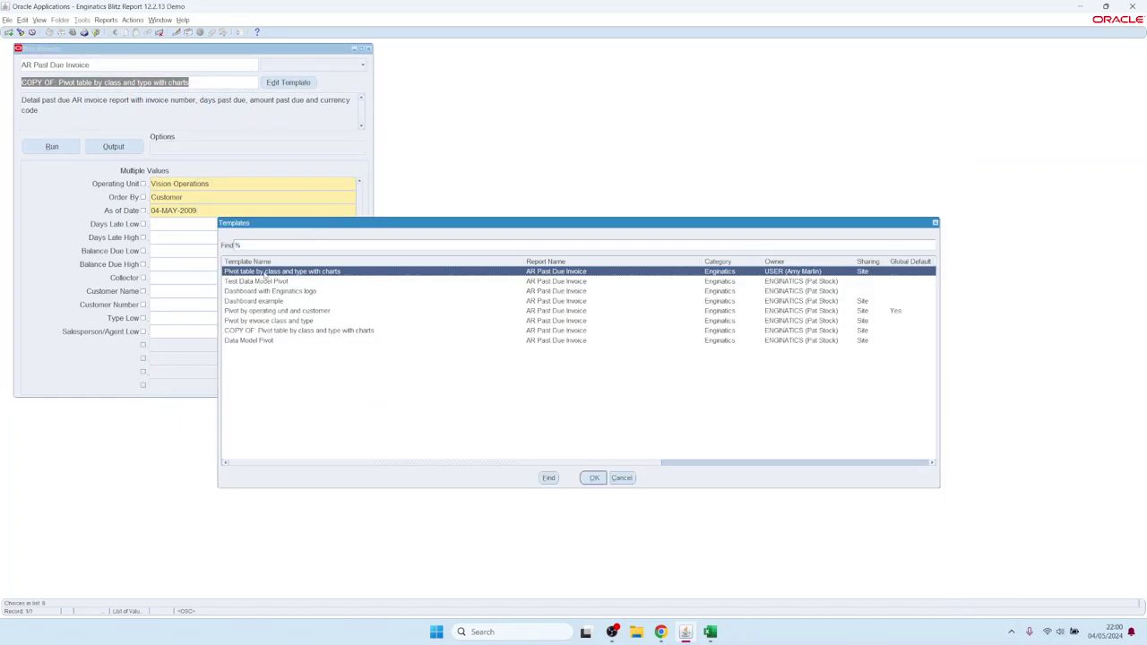
left_click(255, 331)
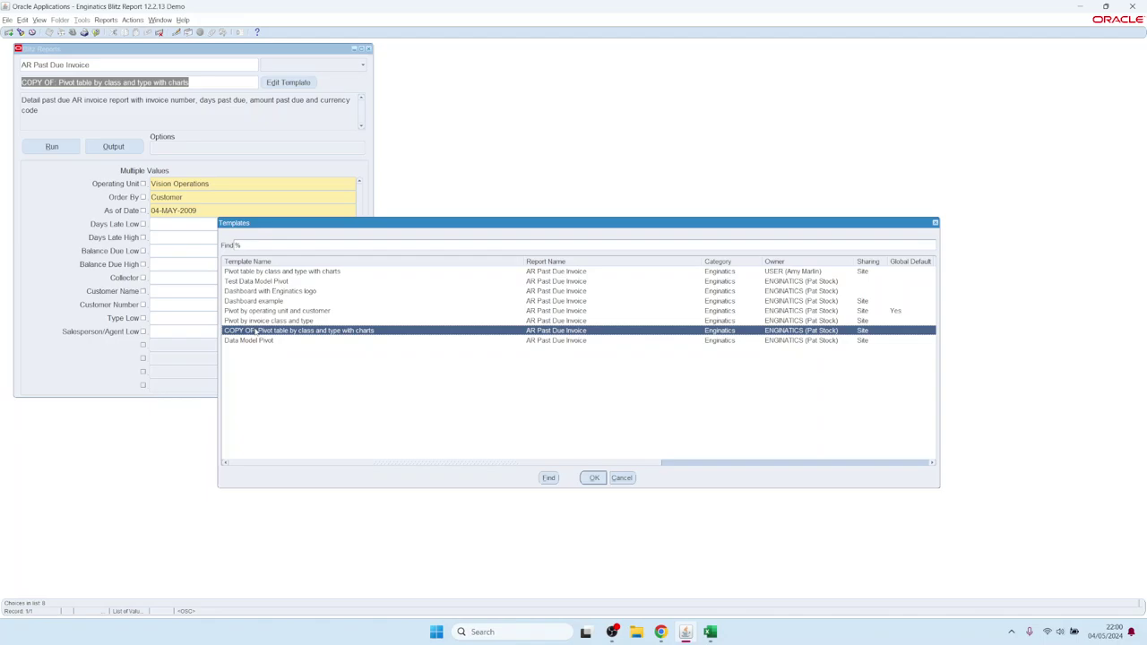
left_click(247, 303)
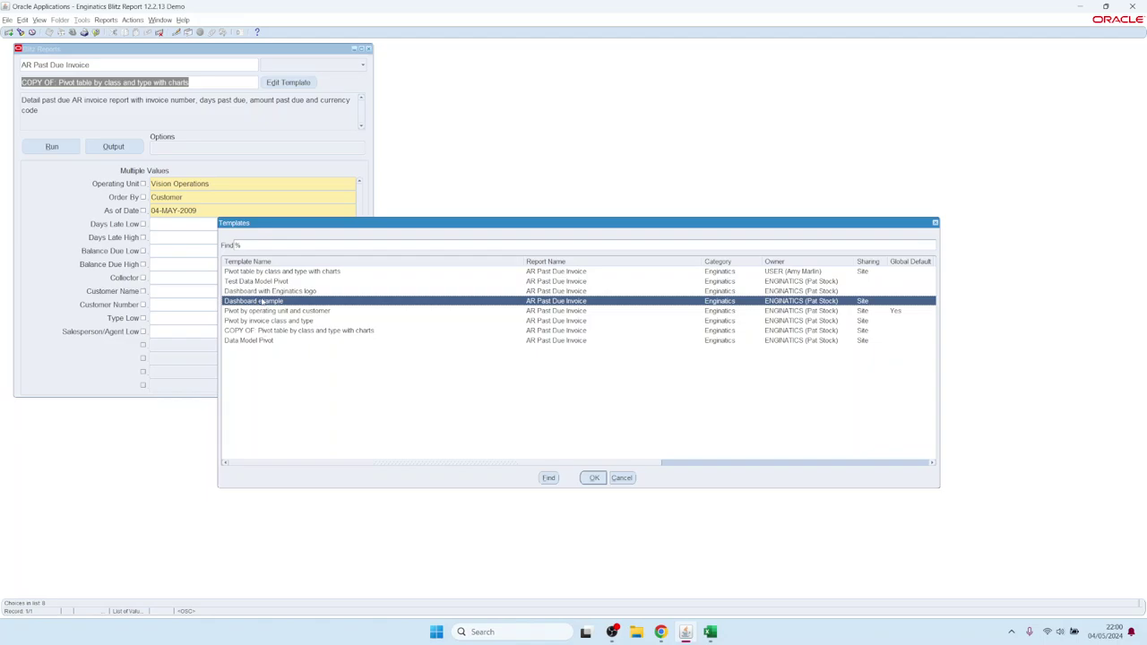
double_click(261, 302)
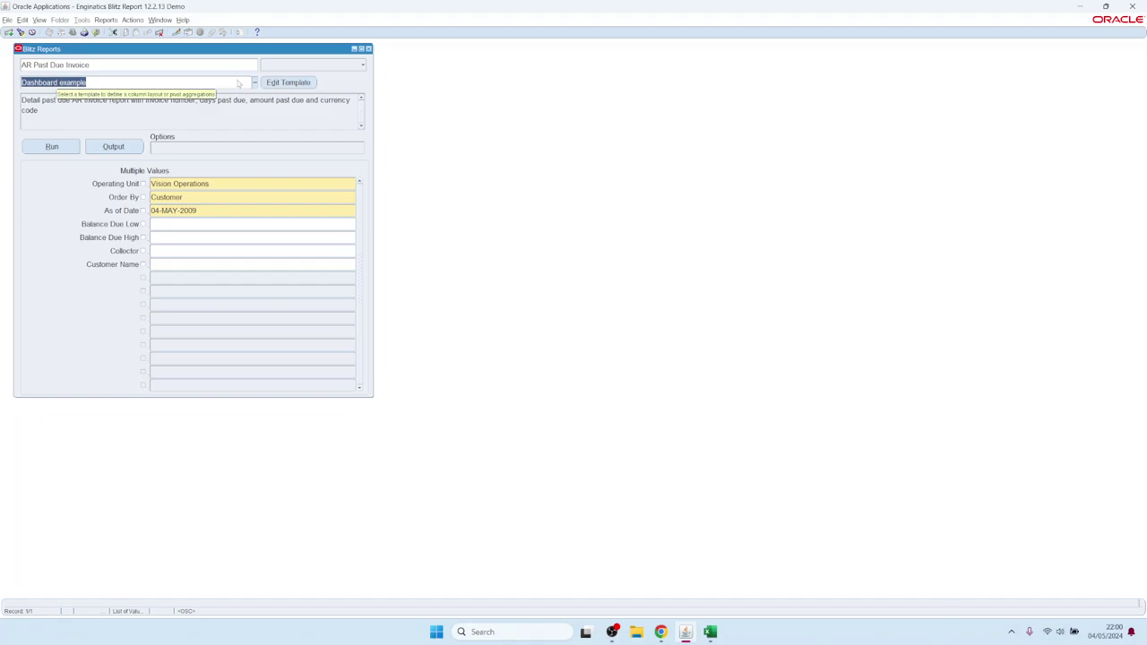
left_click(283, 84)
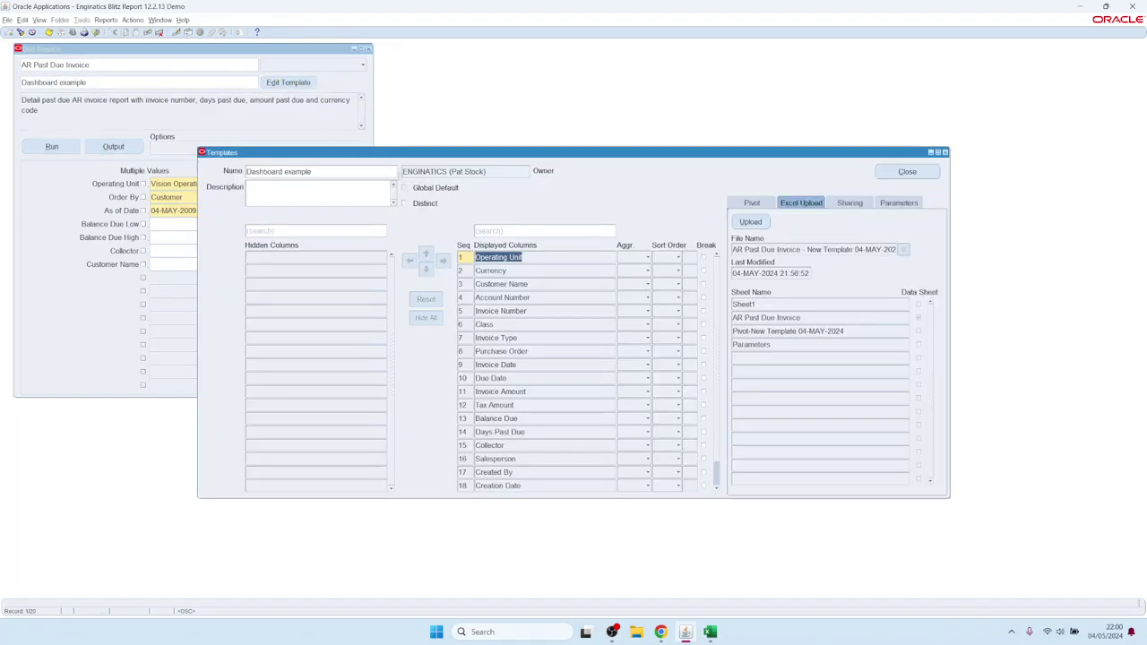
- Load the "COPY OF: Pivot table by class and type with charts" template in the editor and delete it
double_click(336, 172)
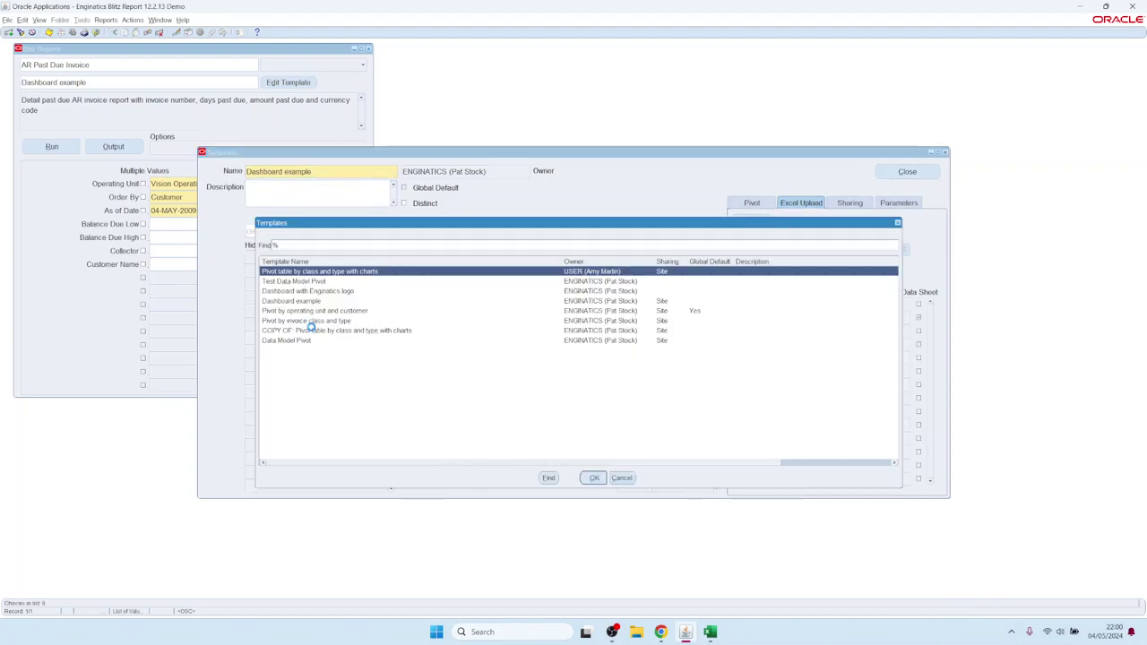
left_click(314, 331)
double_click(313, 331)
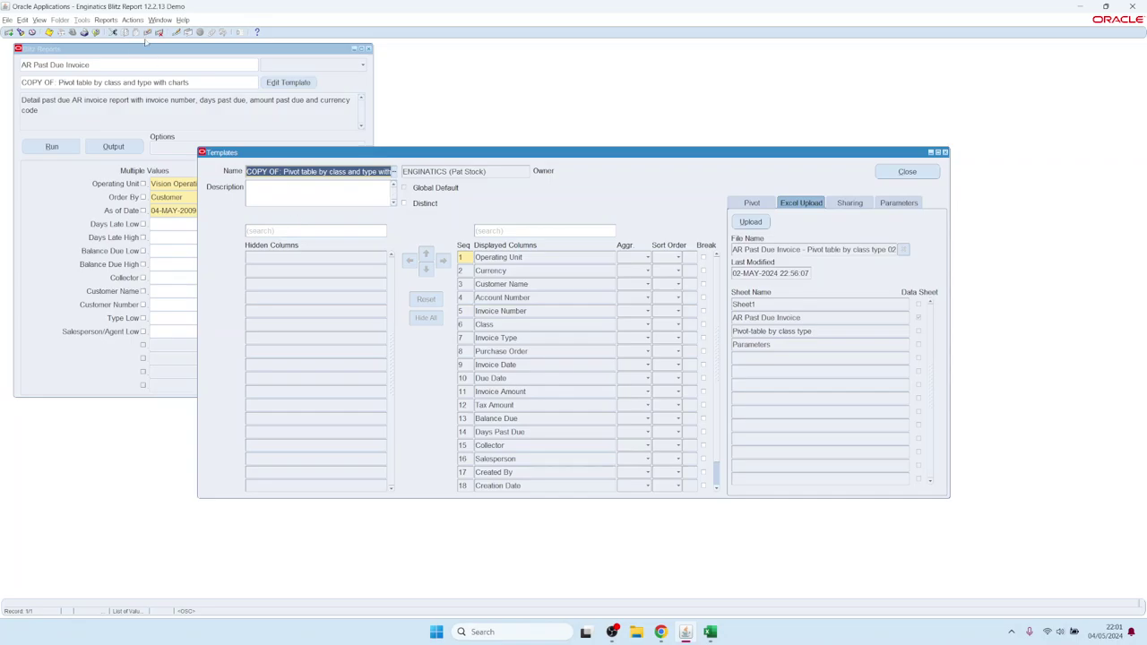
left_click(296, 171)
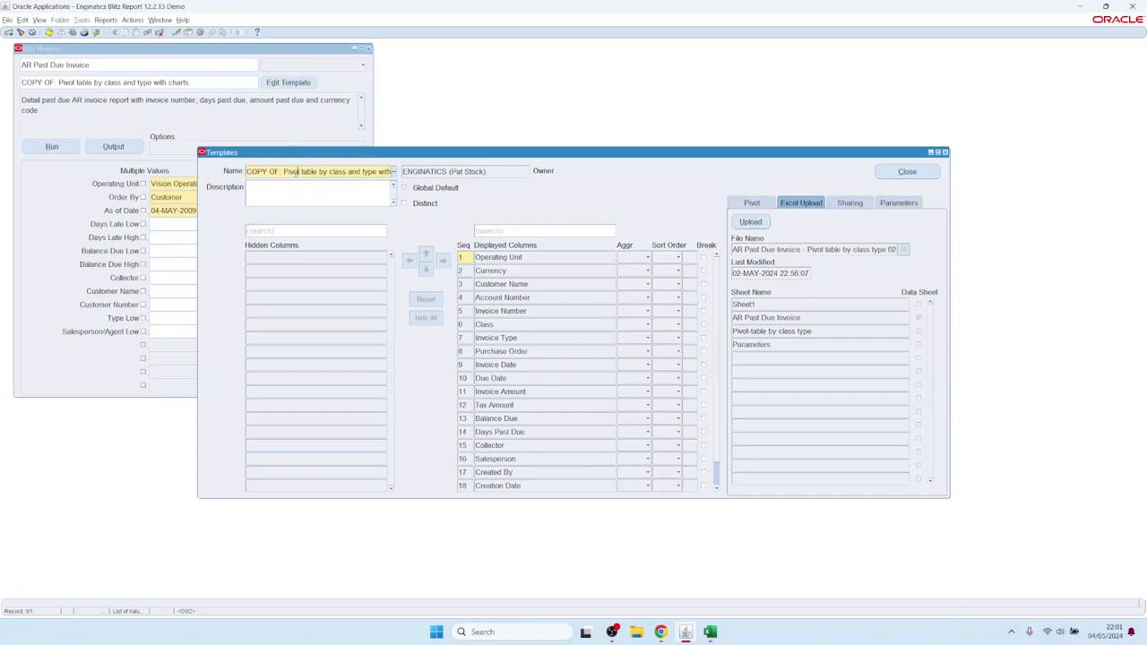
left_click(159, 33)
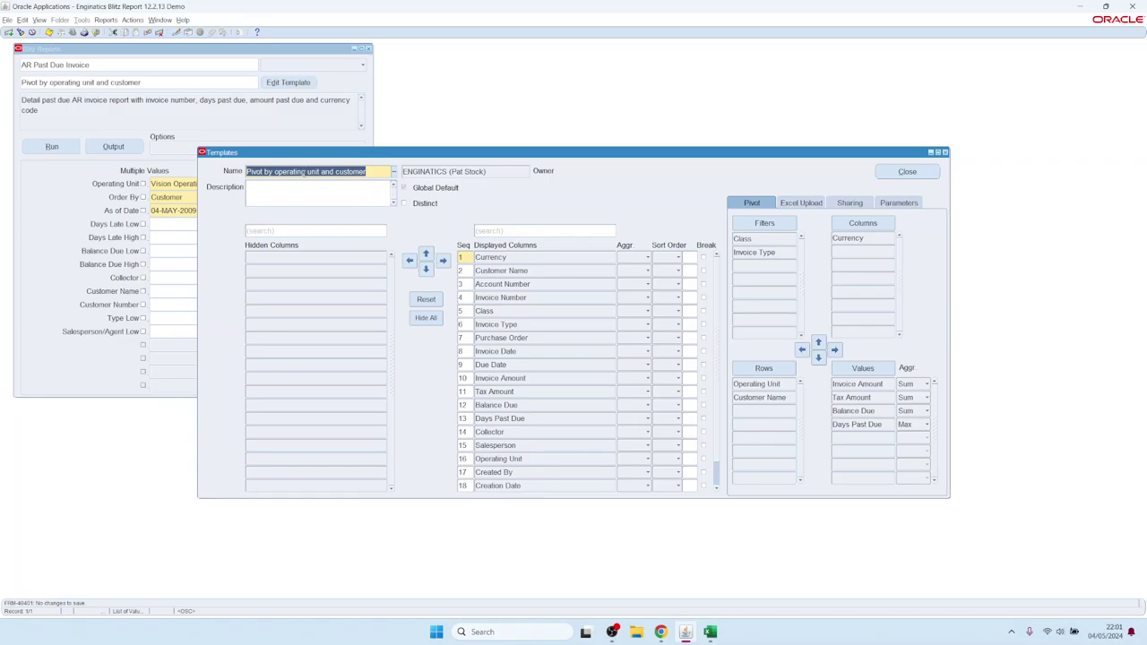
- Query all editable templates of the report and step through the records to Data Model Pivot
left_click(303, 171)
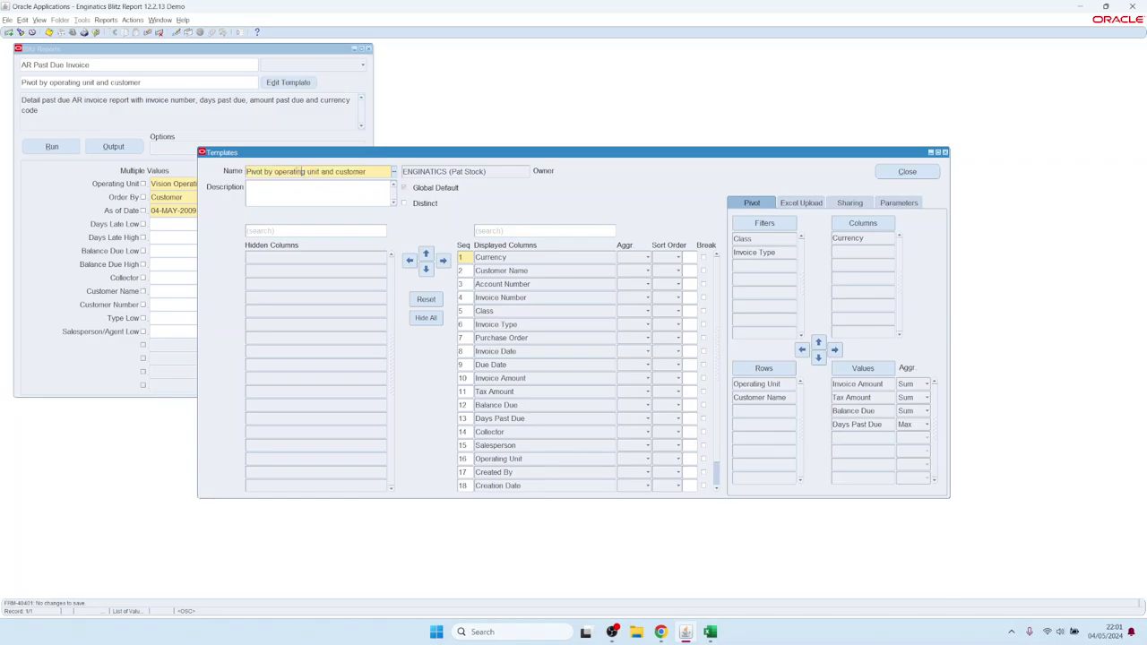
key("F11")
key("ctrl+F11")
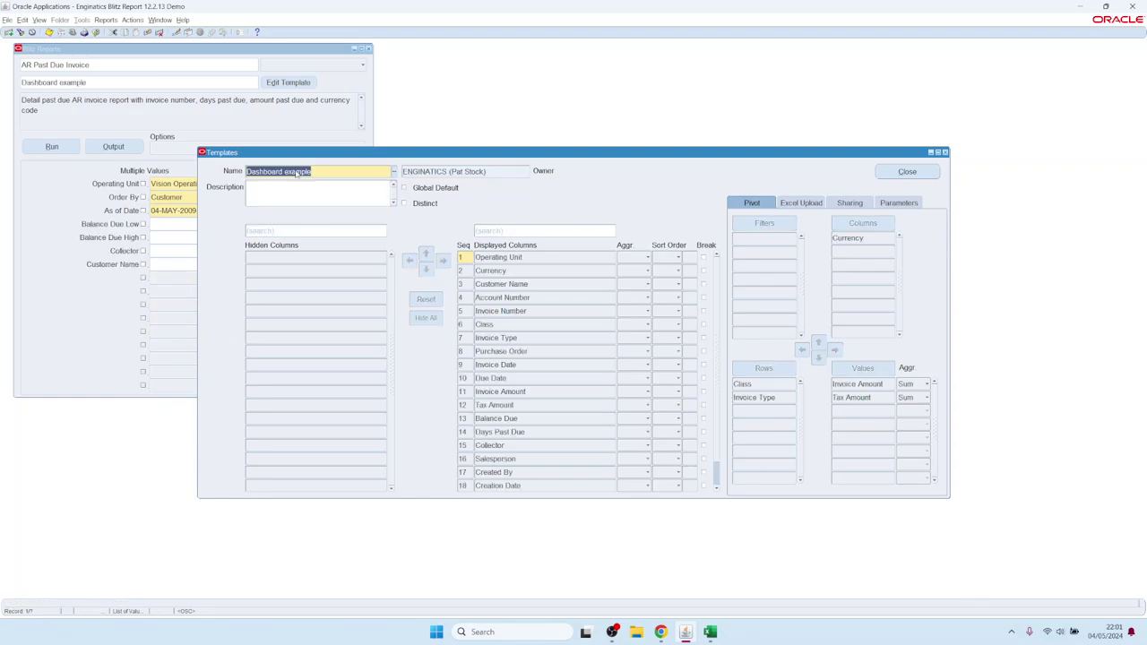
key("Down")
key("Down")
key("Down")
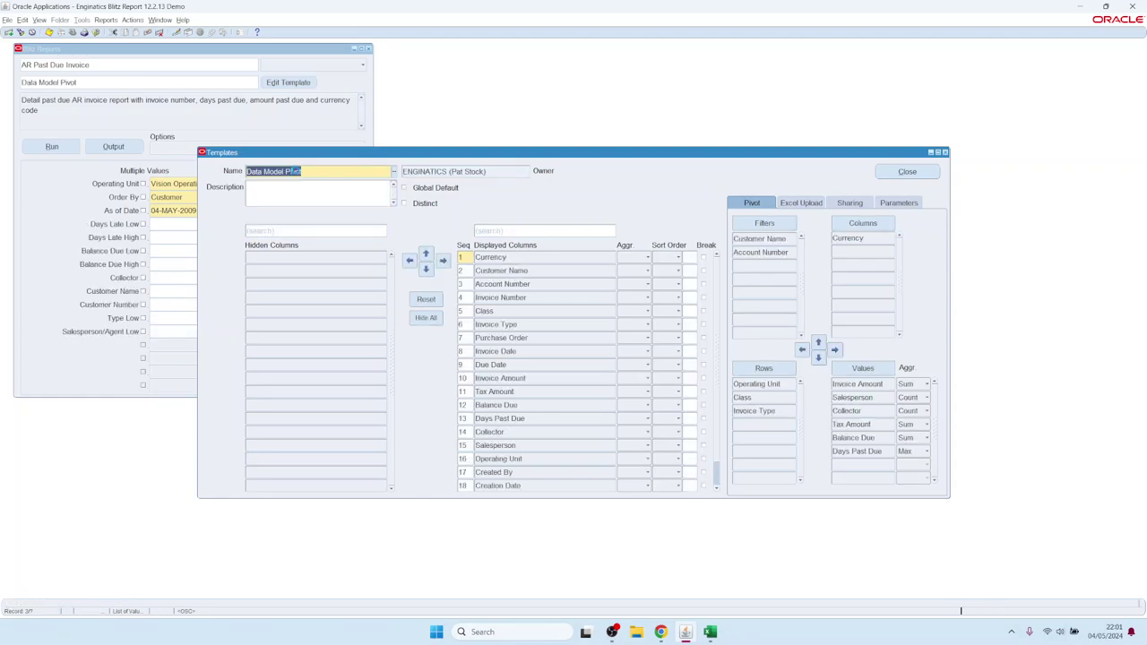
- Step through the queried templates past Data Model Pivot and back up to Dashboard with Enginatics logo
key("Down")
key("Down")
key("Down")
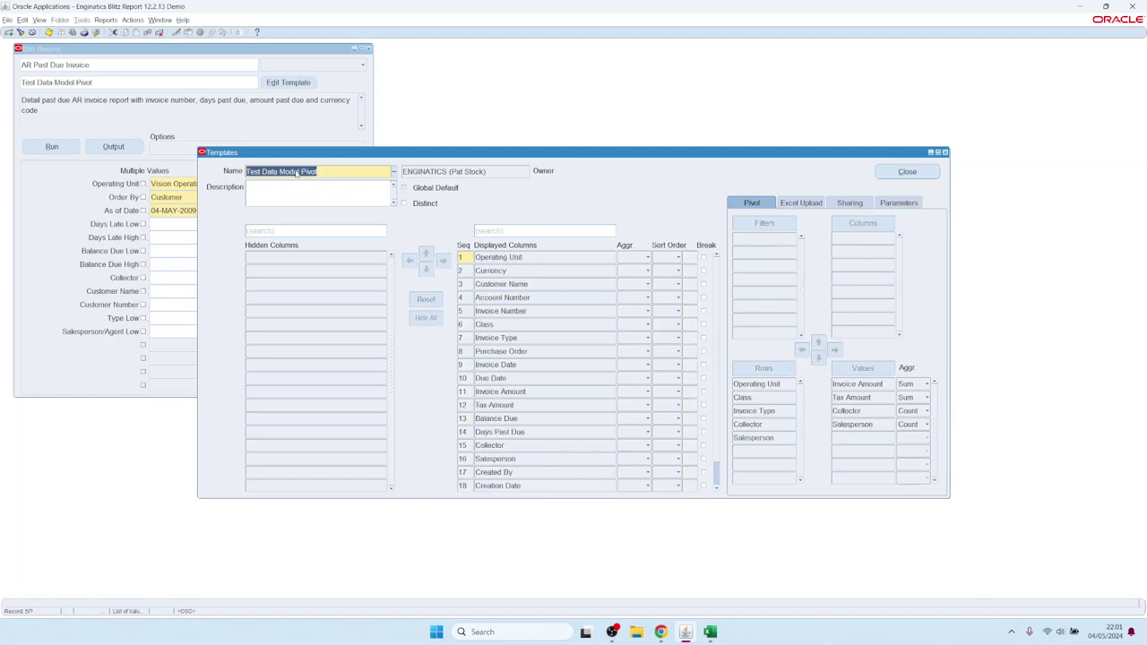
key("Up")
key("Up")
key("Up")
key("Up")
key("Up")
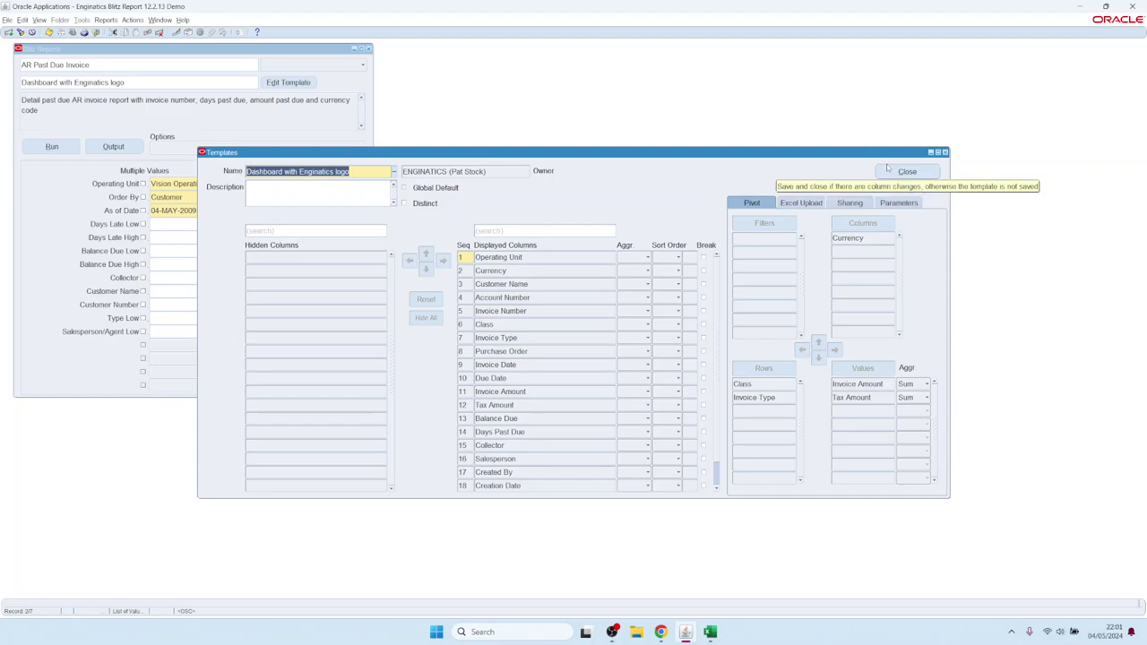
left_click(319, 172)
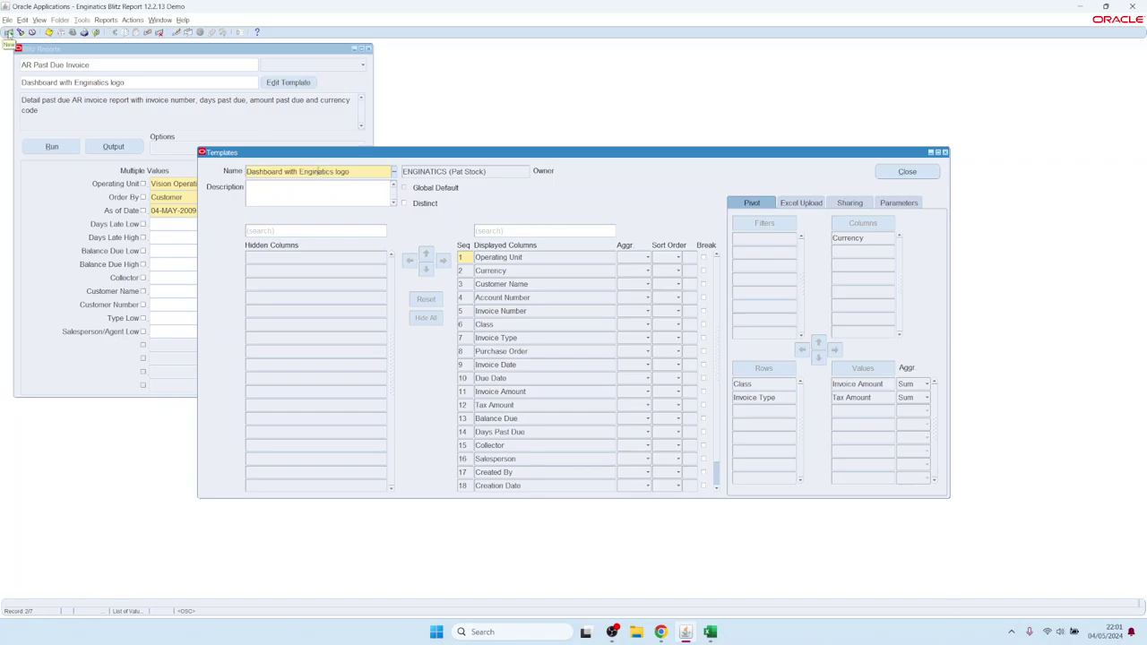
- Add a new template record in the template editor and try to edit its default name
left_click(9, 33)
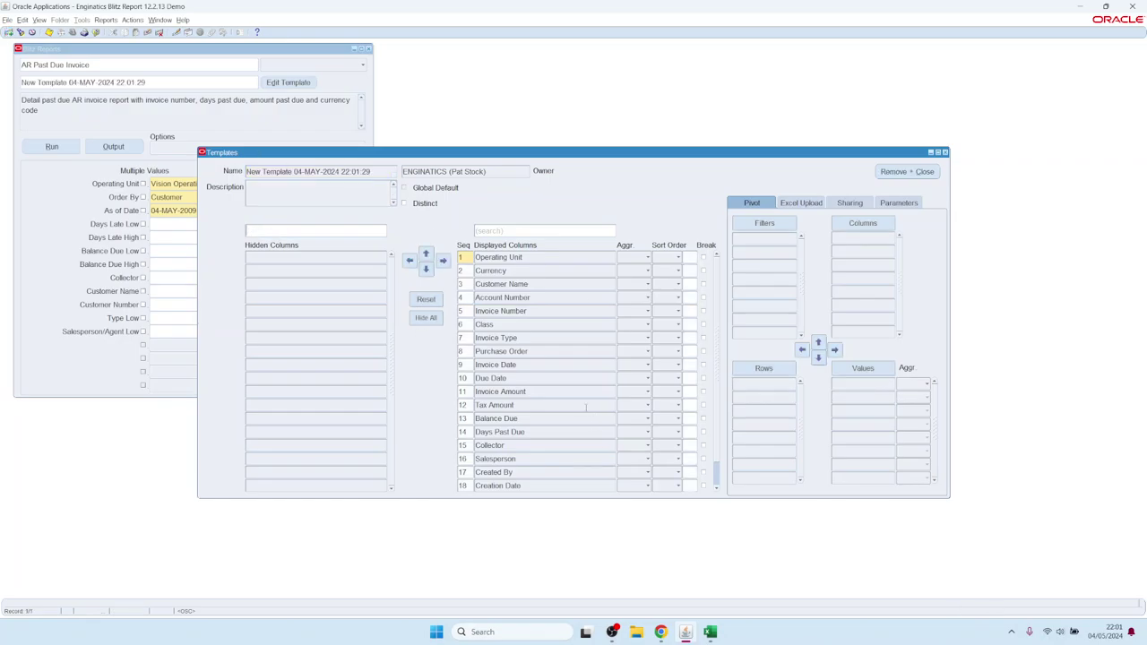
left_click_drag(357, 173, 231, 165)
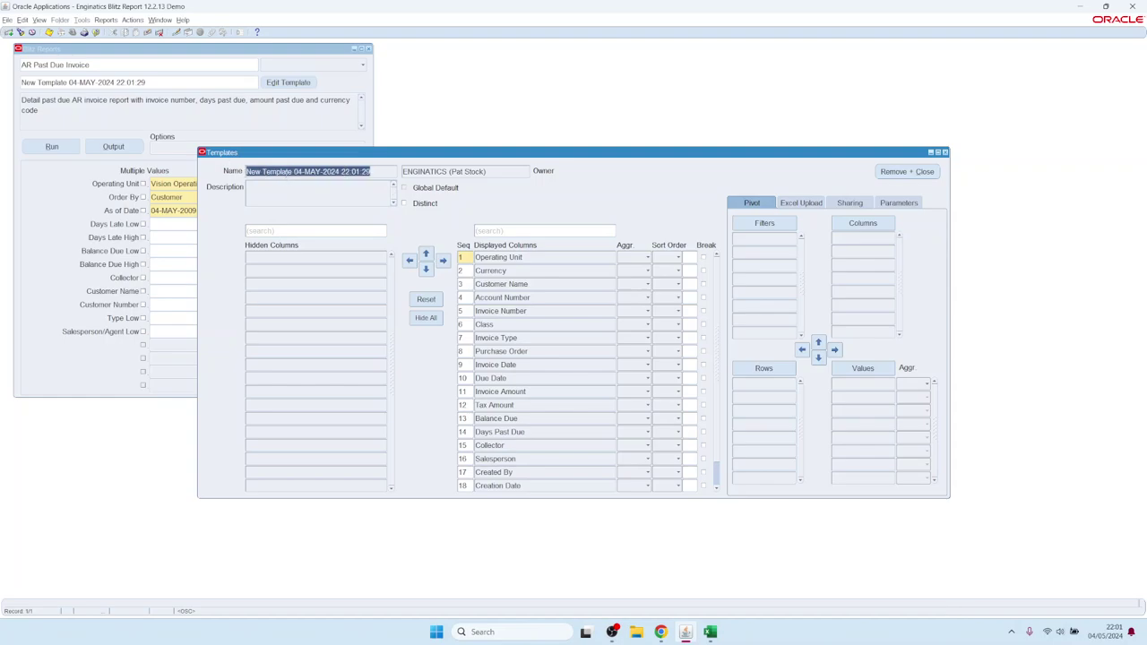
left_click(287, 172)
key("BackSpace")
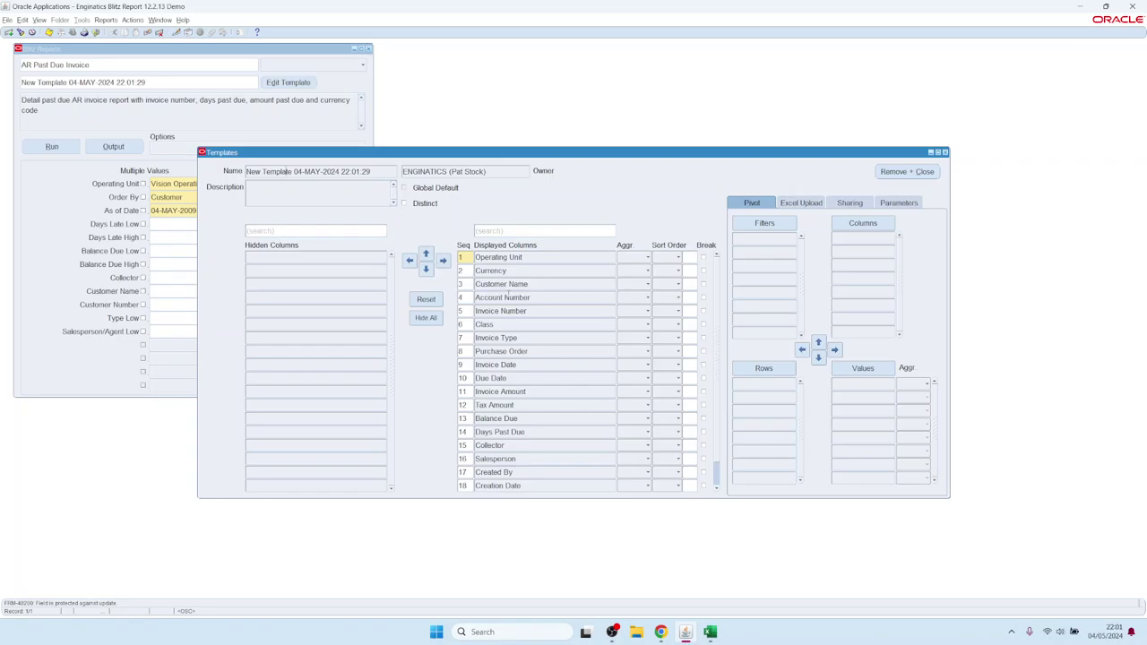
- Move the Account Number column down to sequence 7, directly after Invoice Type, in the displayed columns
left_click(541, 297)
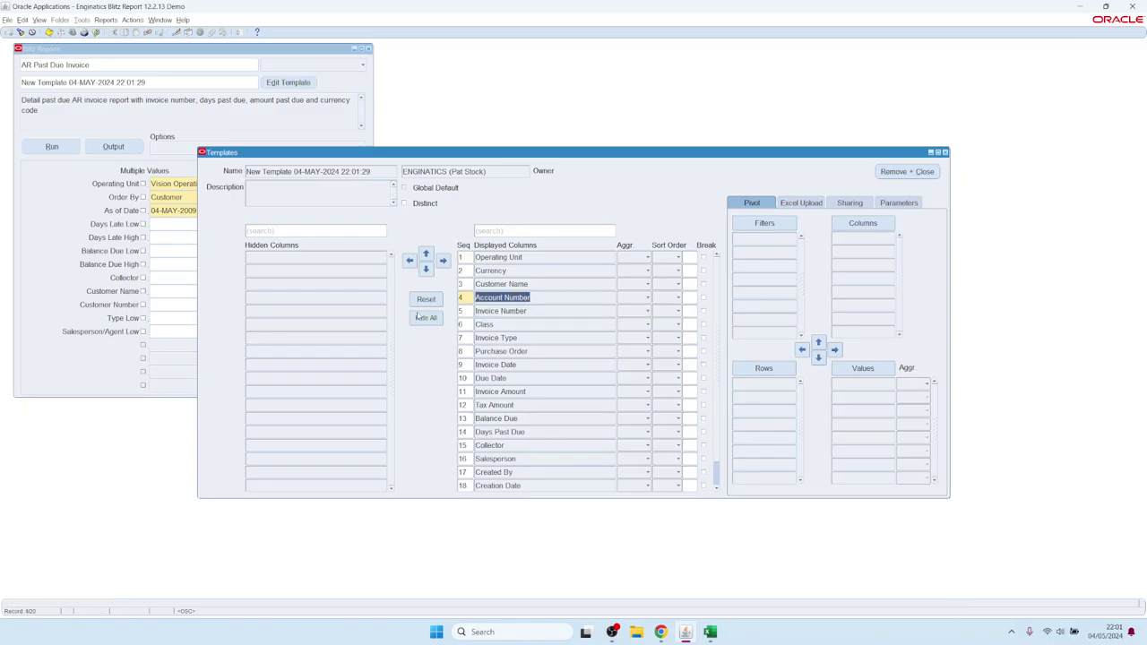
left_click(426, 269)
left_click(427, 269)
left_click(427, 268)
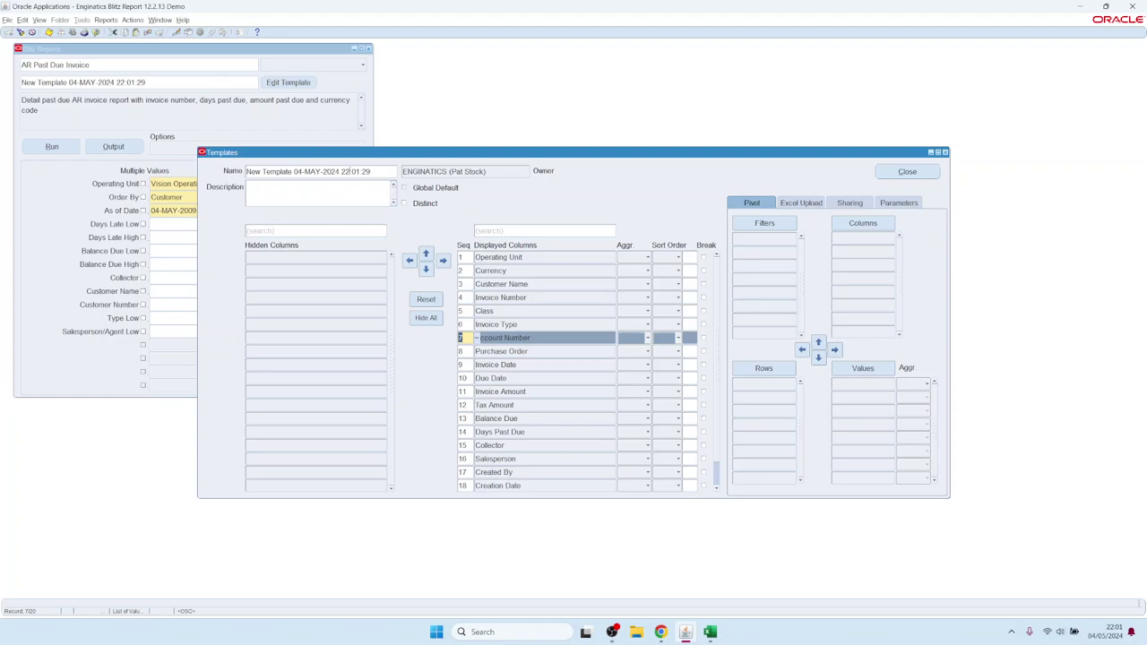
- Name the new template "Test tempate" and close the template editor
left_click(380, 174)
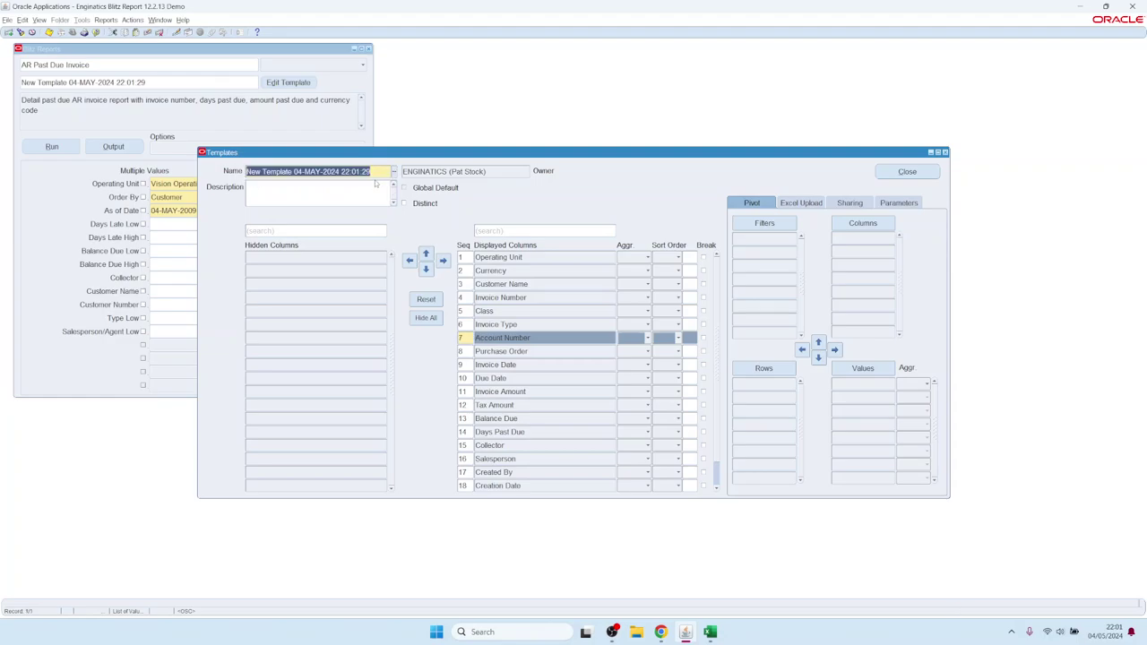
type("Test template")
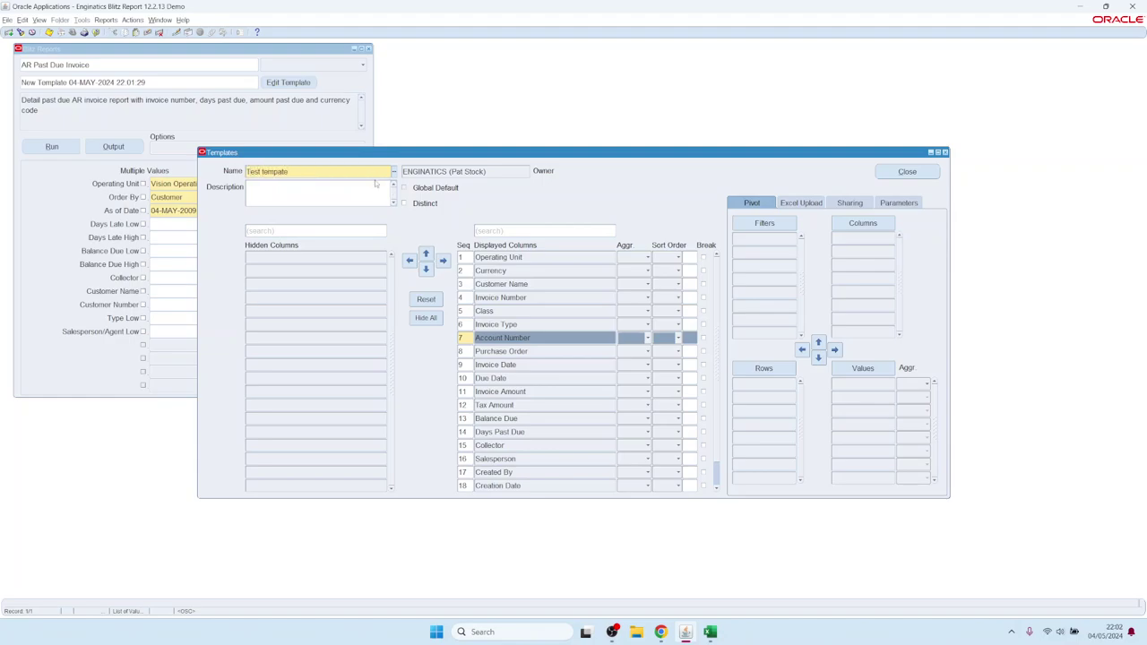
left_click(907, 171)
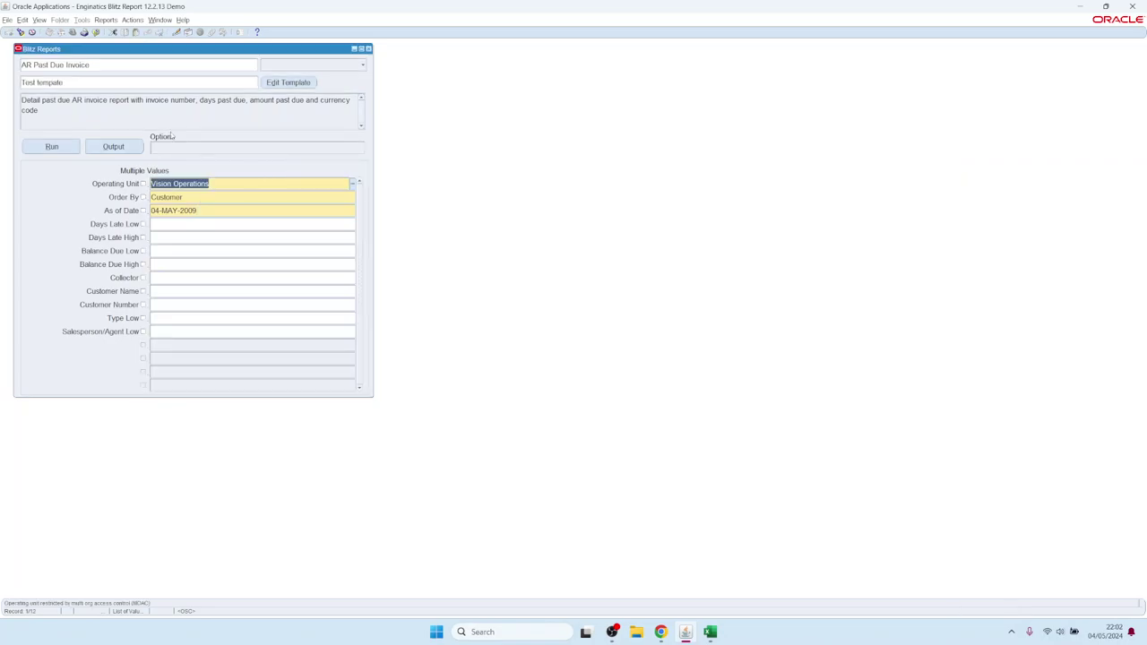
- Clear the report's template selection and create a new template from the report window
left_click(144, 85)
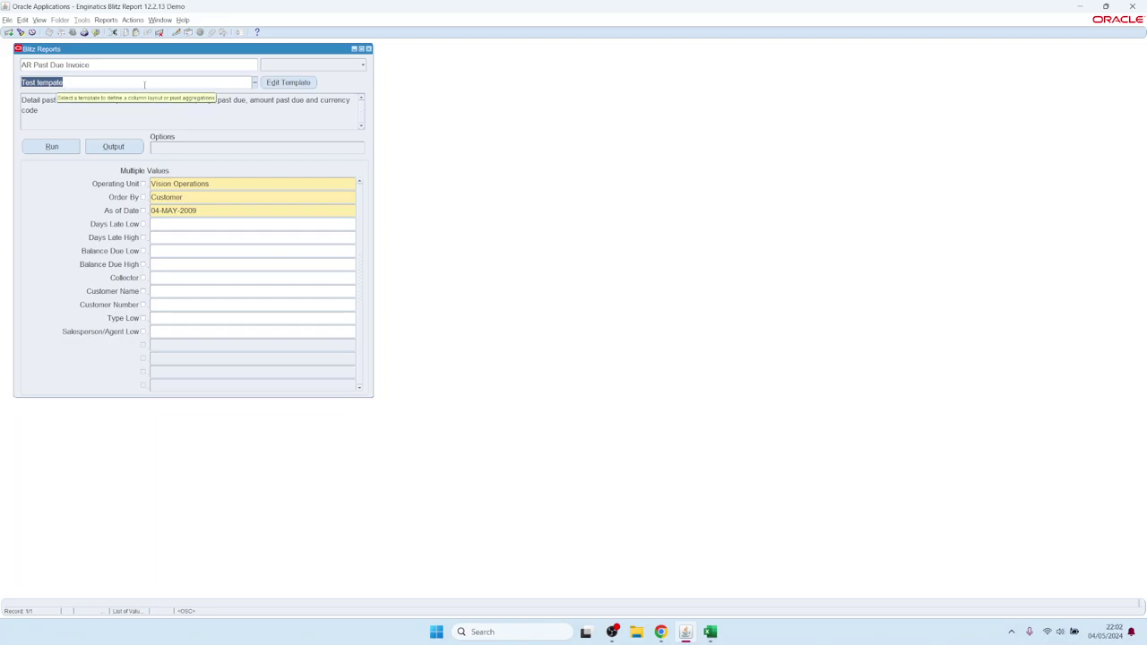
key("BackSpace")
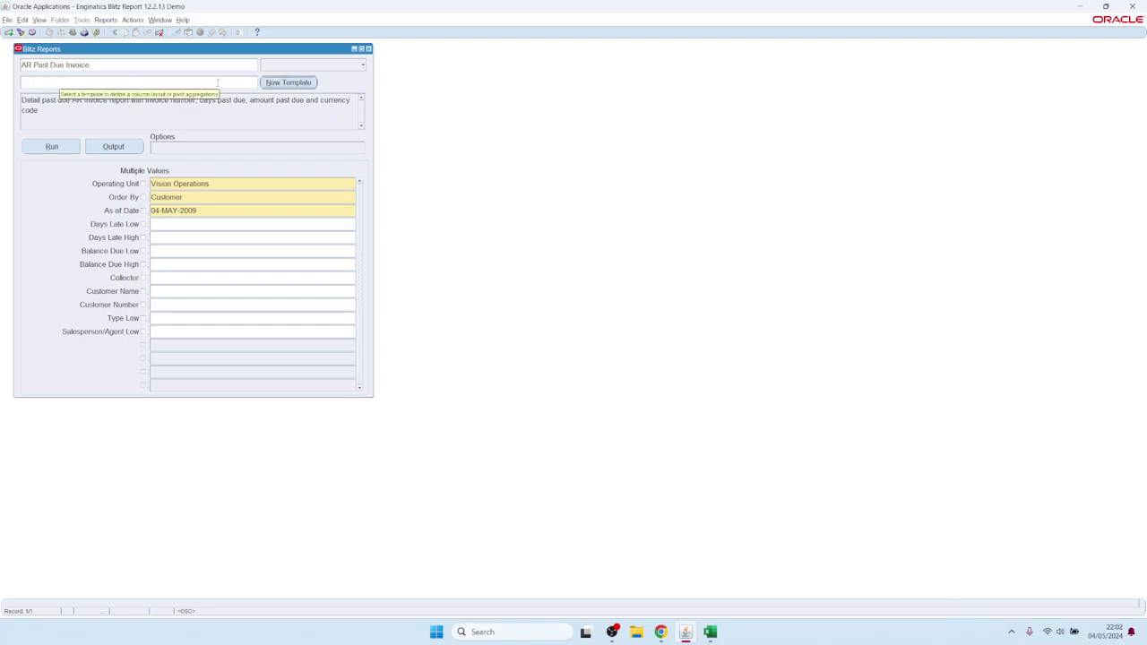
left_click(290, 82)
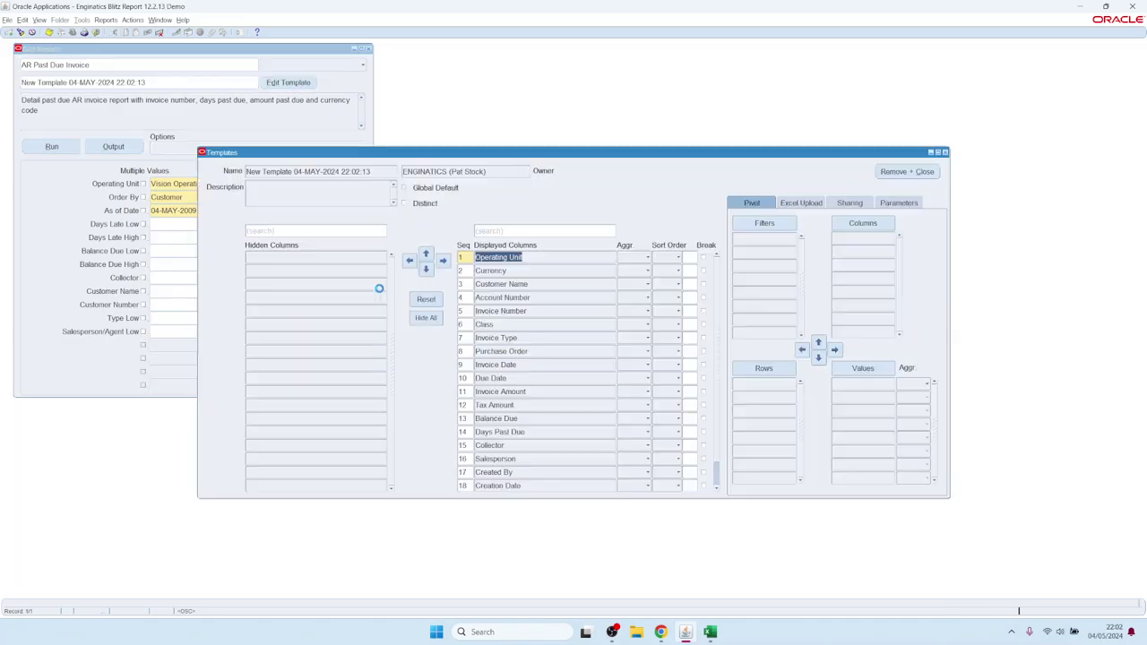
- Move Operating Unit below Currency, reset the new template's columns and close the template editor
left_click(426, 269)
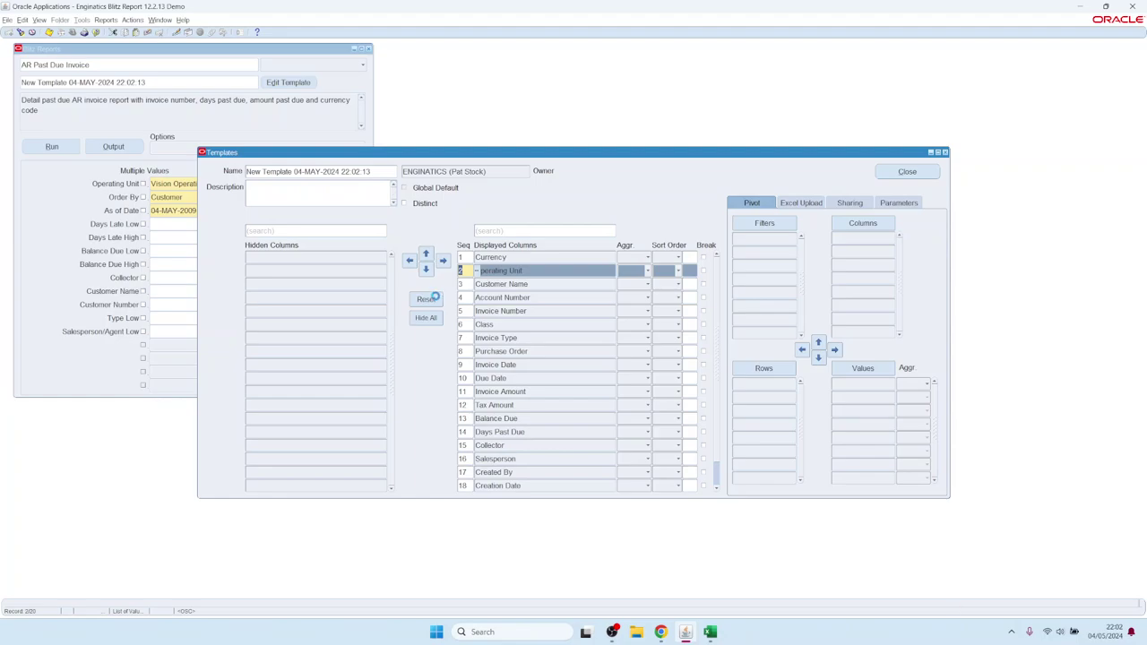
left_click(426, 298)
left_click(907, 171)
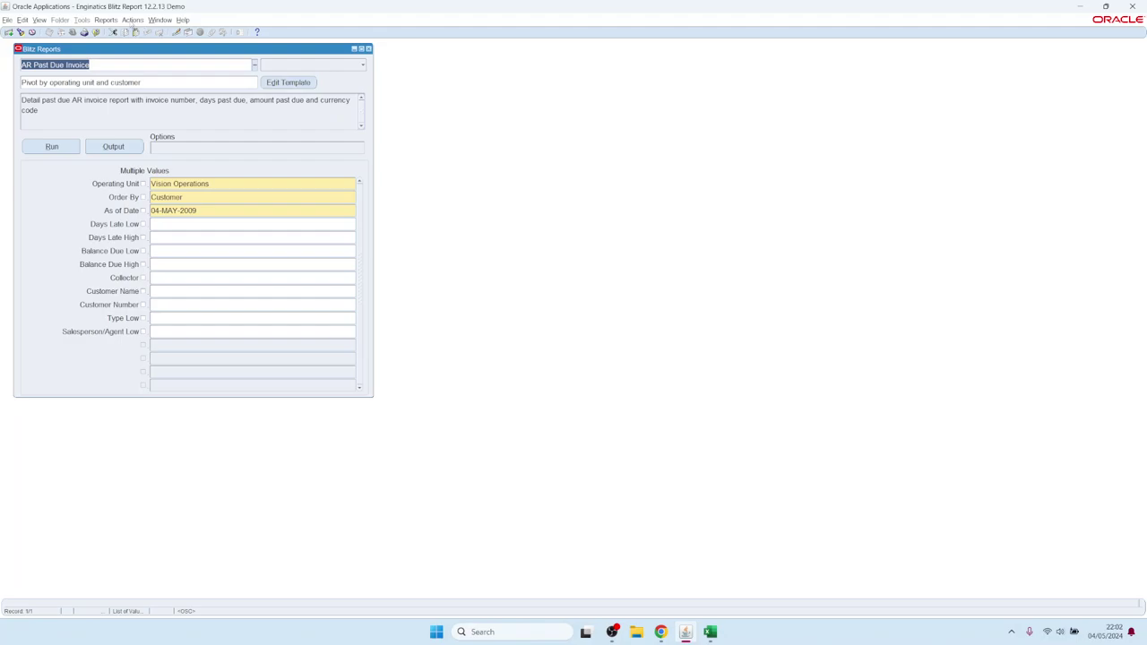
- Select Dashboard example as the template for AR Past Due Invoice and run the report
left_click(133, 20)
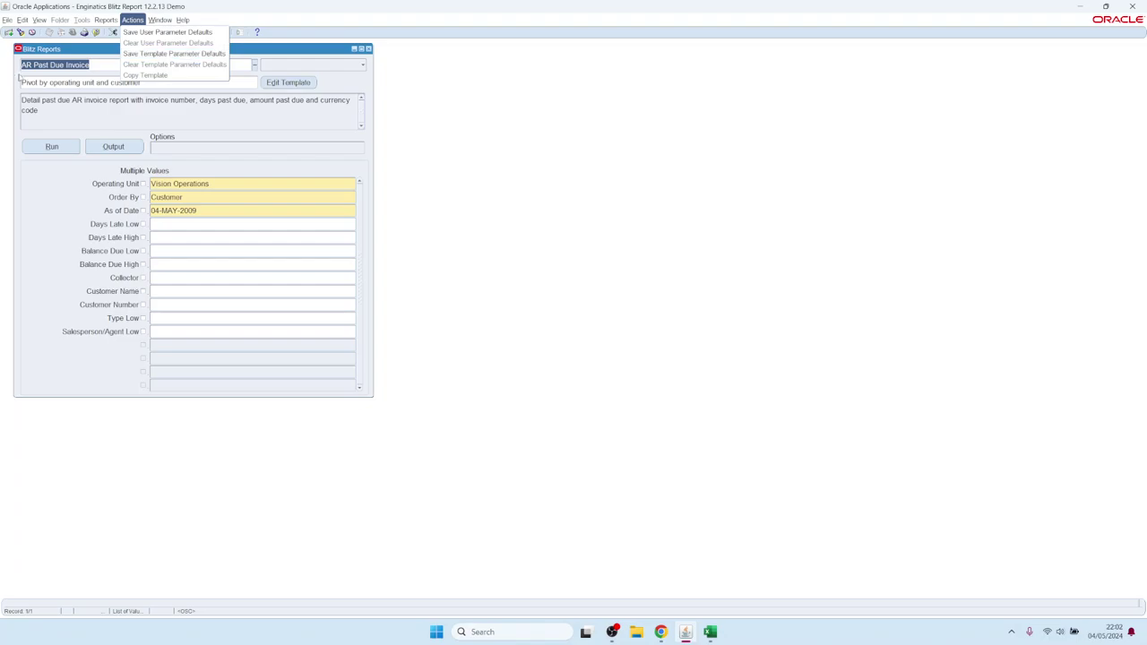
left_click(66, 85)
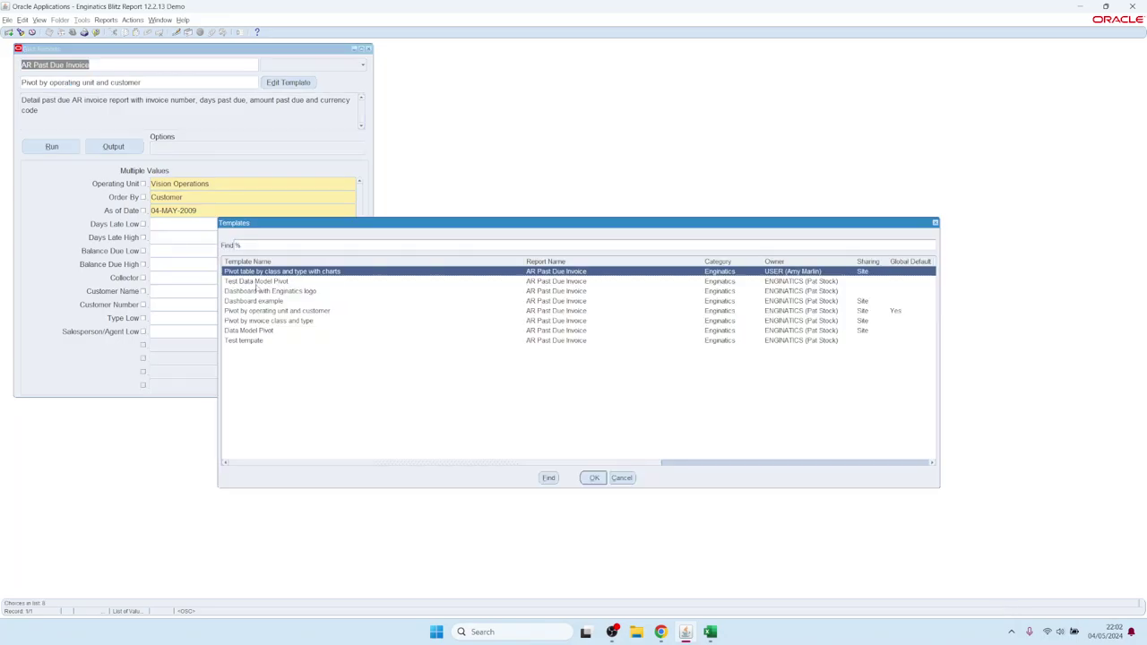
double_click(254, 302)
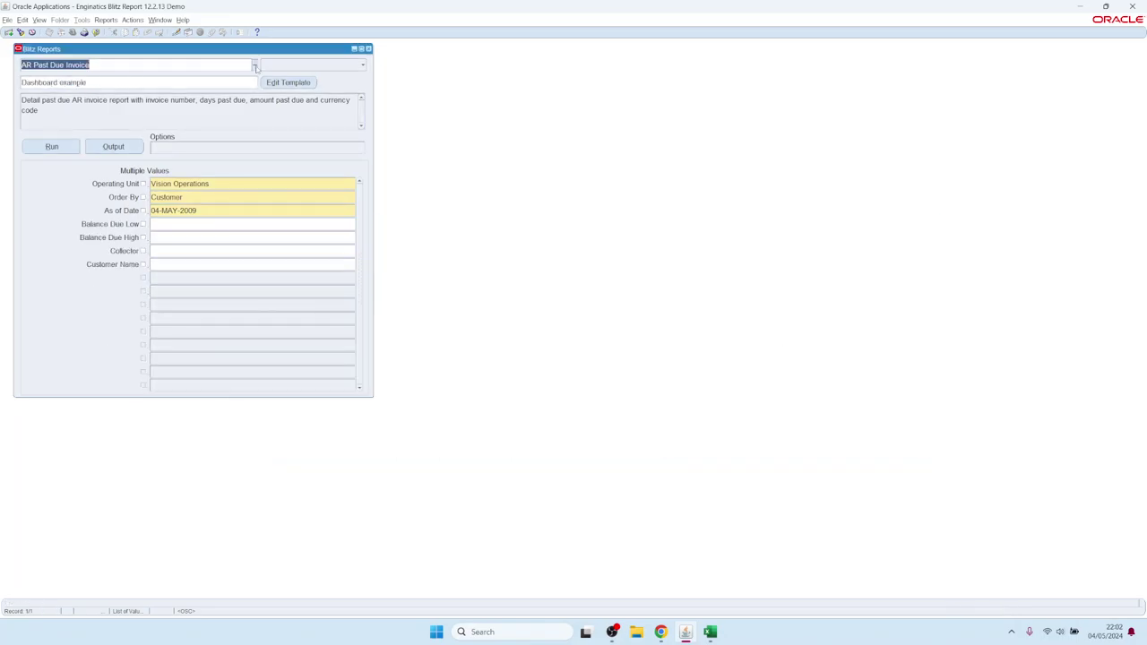
left_click(52, 147)
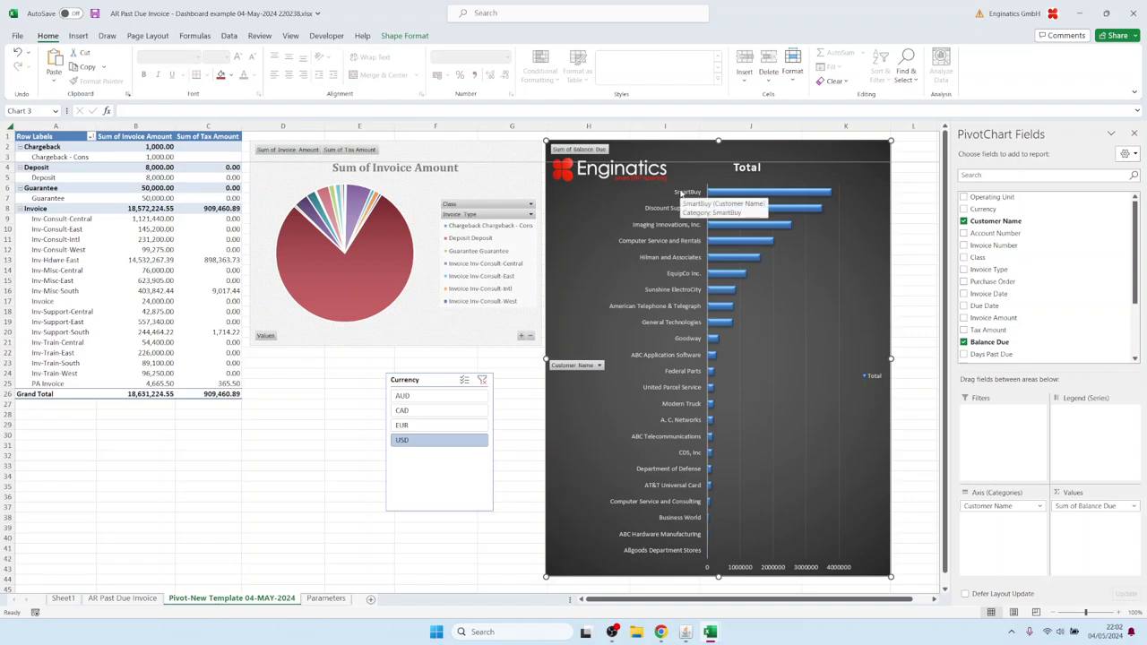
- Review the output's data sheet and copy the customer names from American Telephone & Telegraph to SmartBuy on Sheet1
left_click(122, 598)
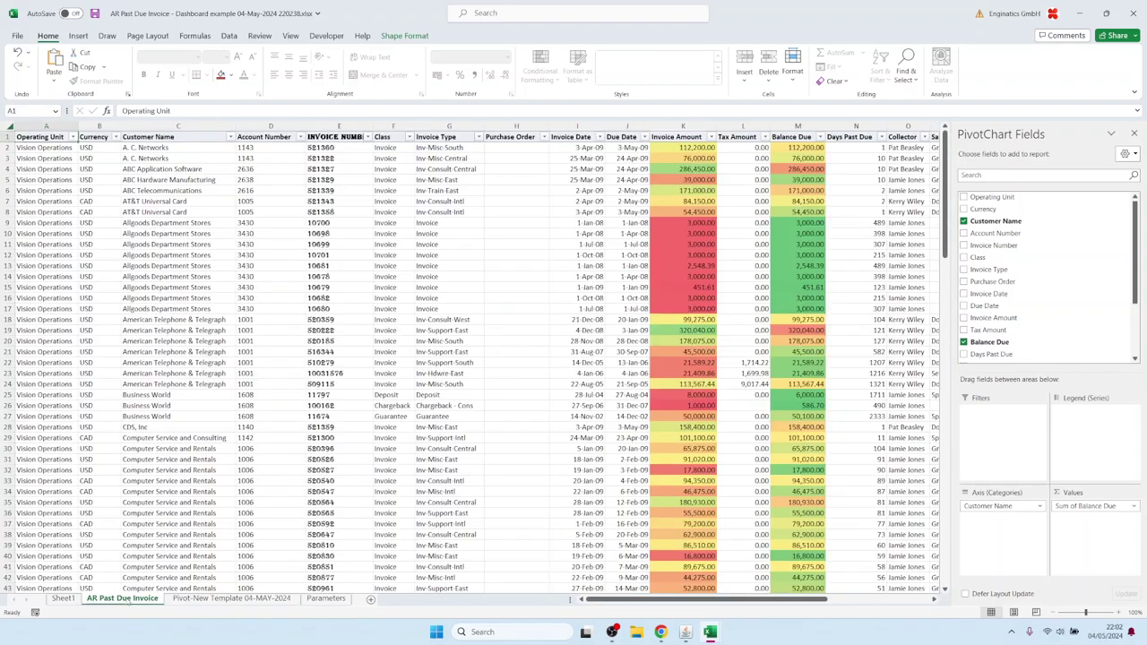
left_click(63, 598)
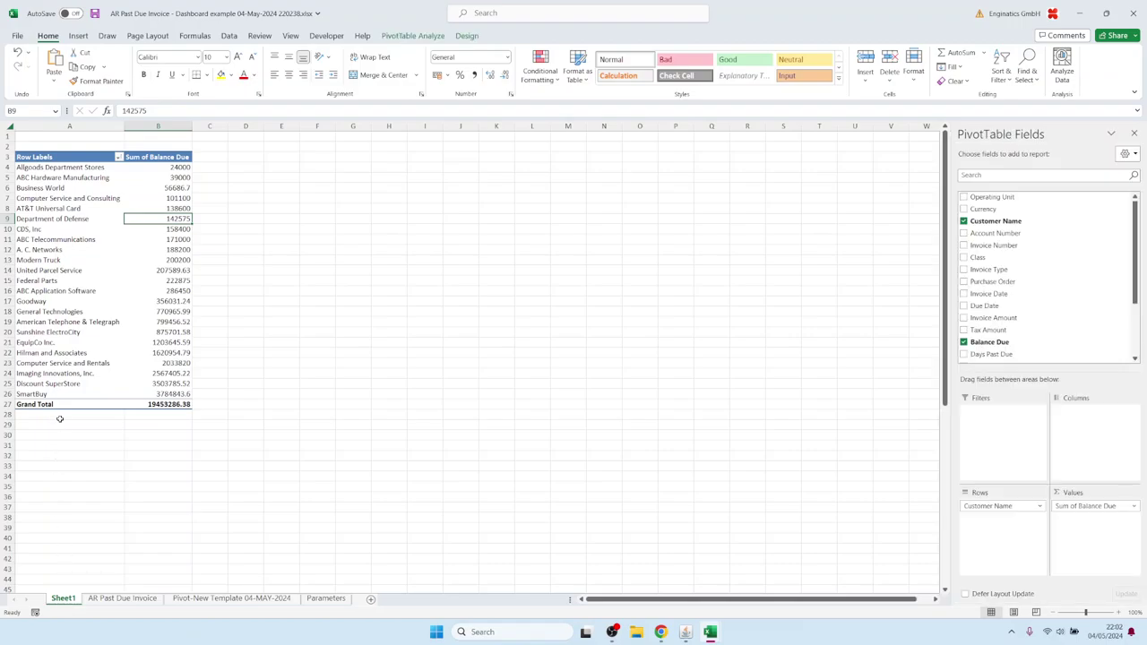
left_click_drag(49, 322, 45, 392)
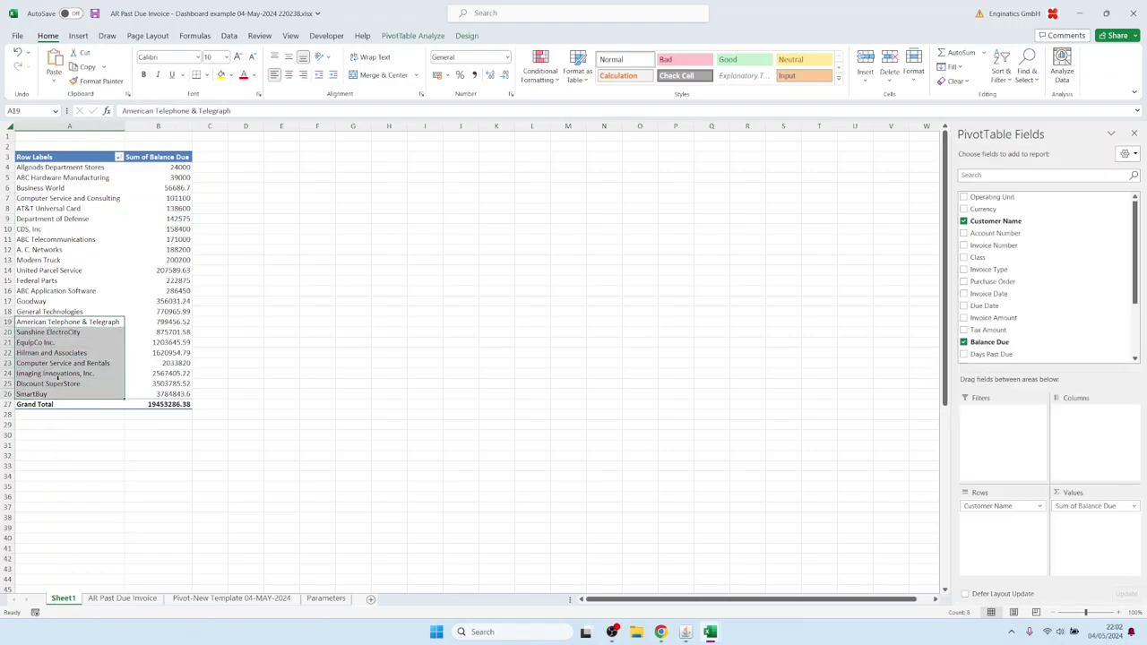
key("ctrl+c")
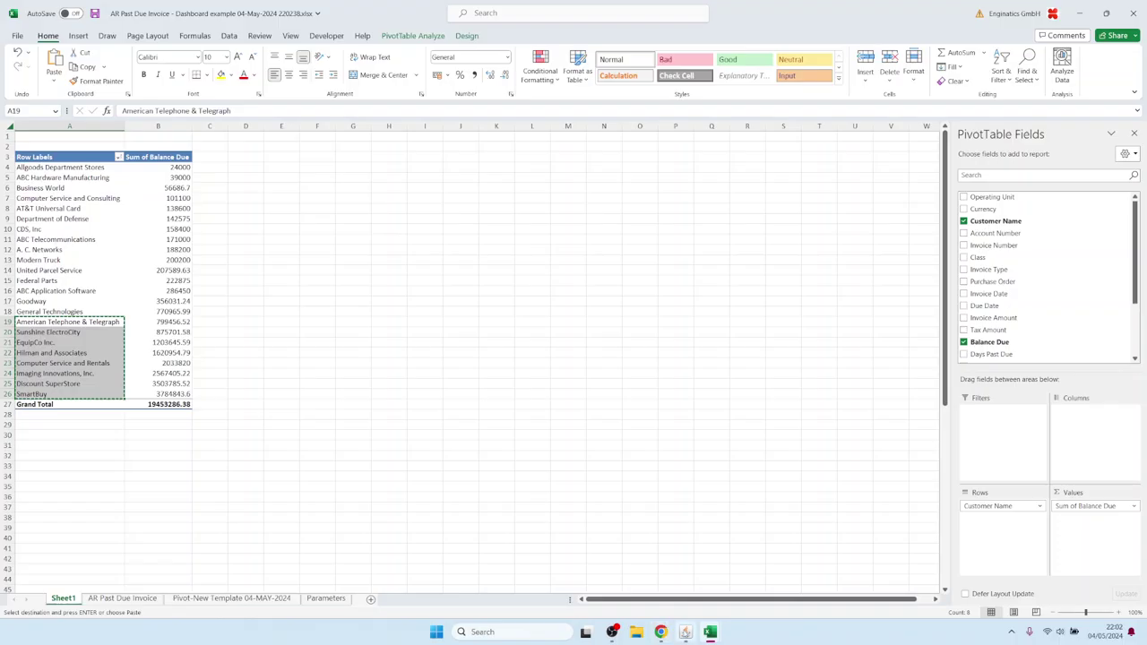
- Switch to Oracle Applications, enable multiple values for Customer Name, enter the copied customer list and run the report
left_click(686, 632)
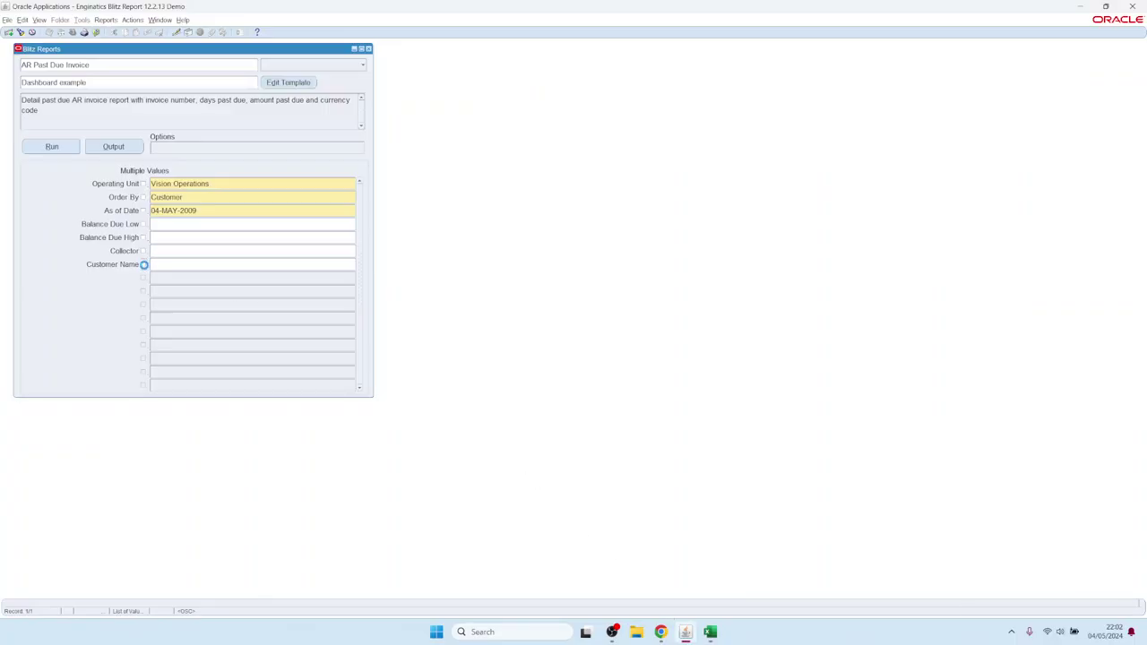
left_click(143, 264)
key("ctrl+e")
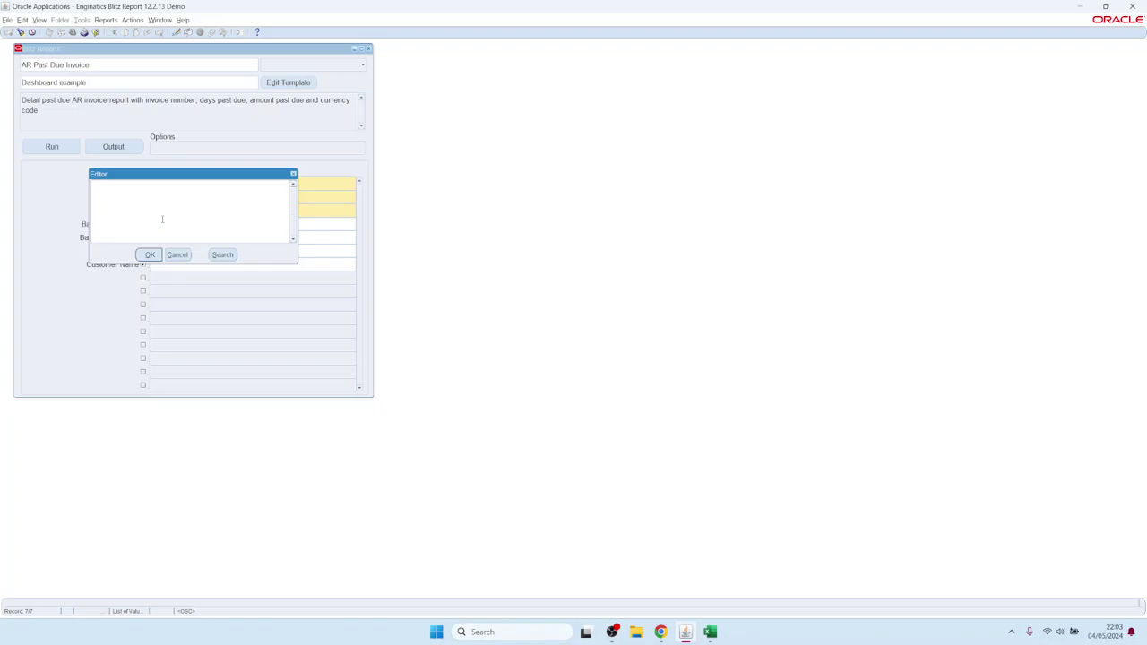
key("ctrl+v")
left_click(150, 254)
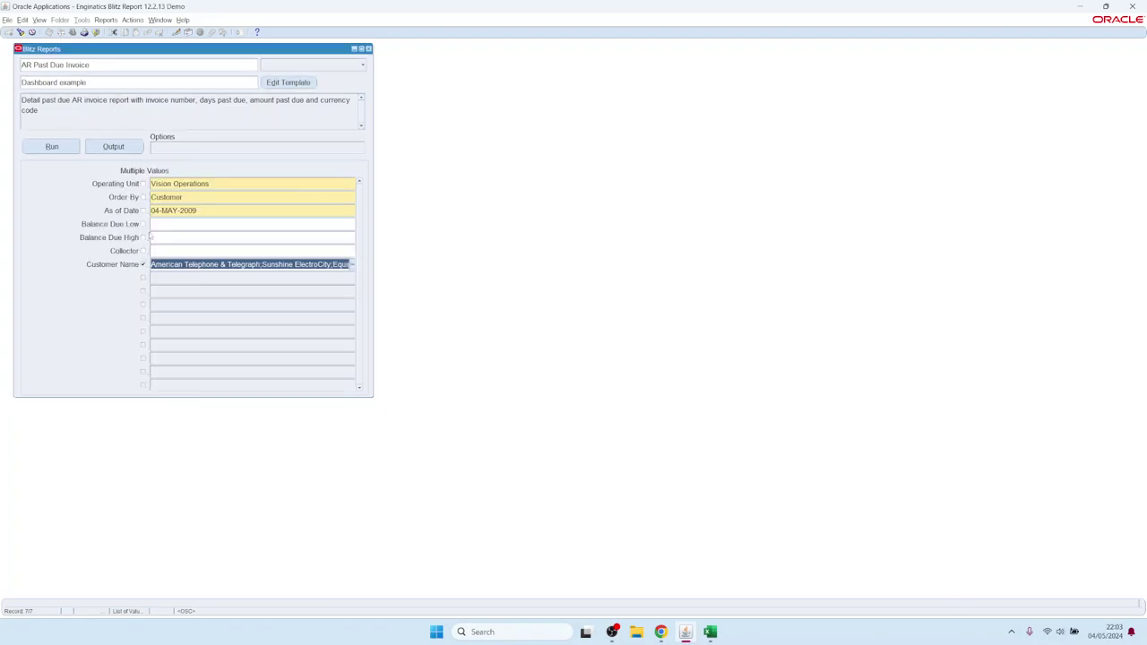
left_click(64, 147)
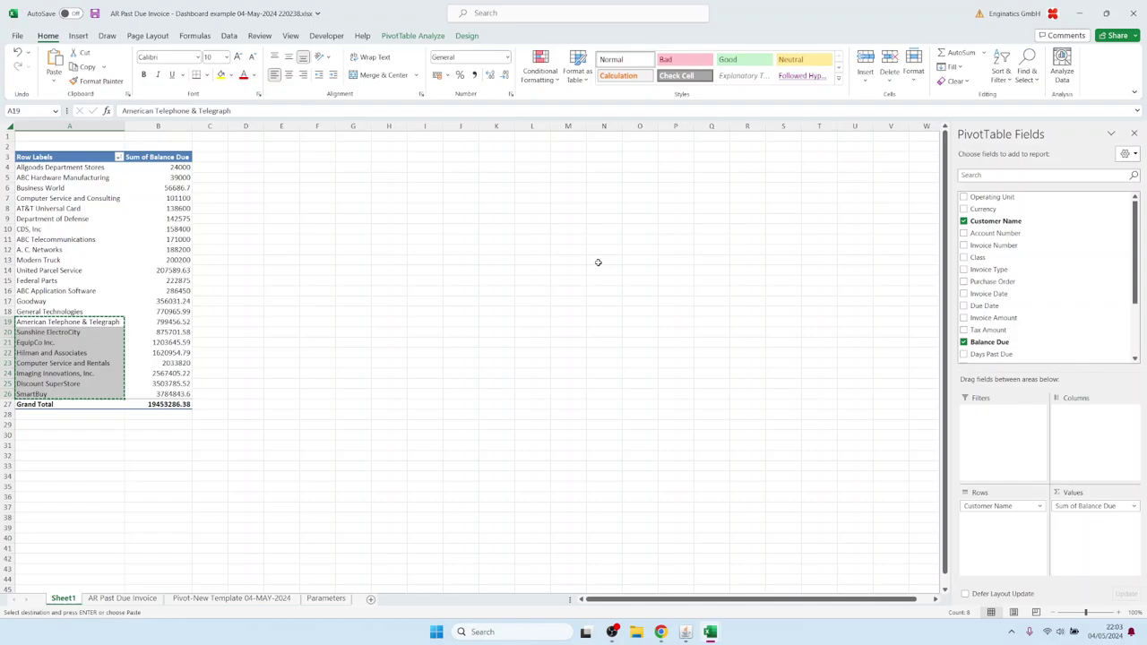
left_click(562, 267)
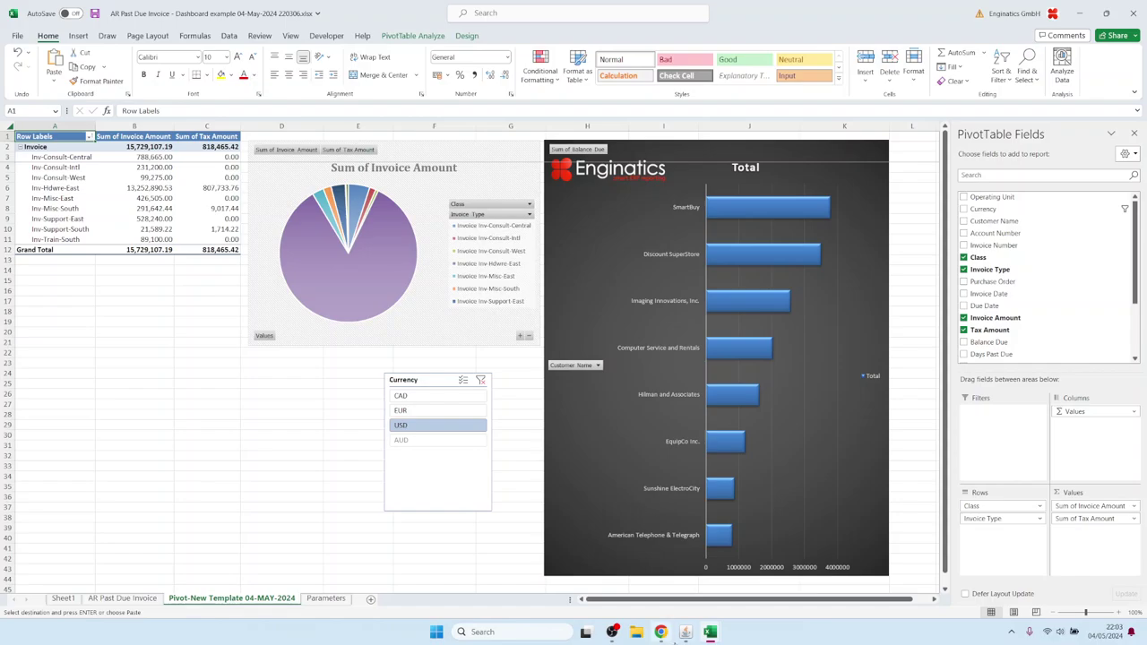
- Return to Oracle Applications and save the current parameter values as template parameter defaults for Dashboard example
left_click(687, 634)
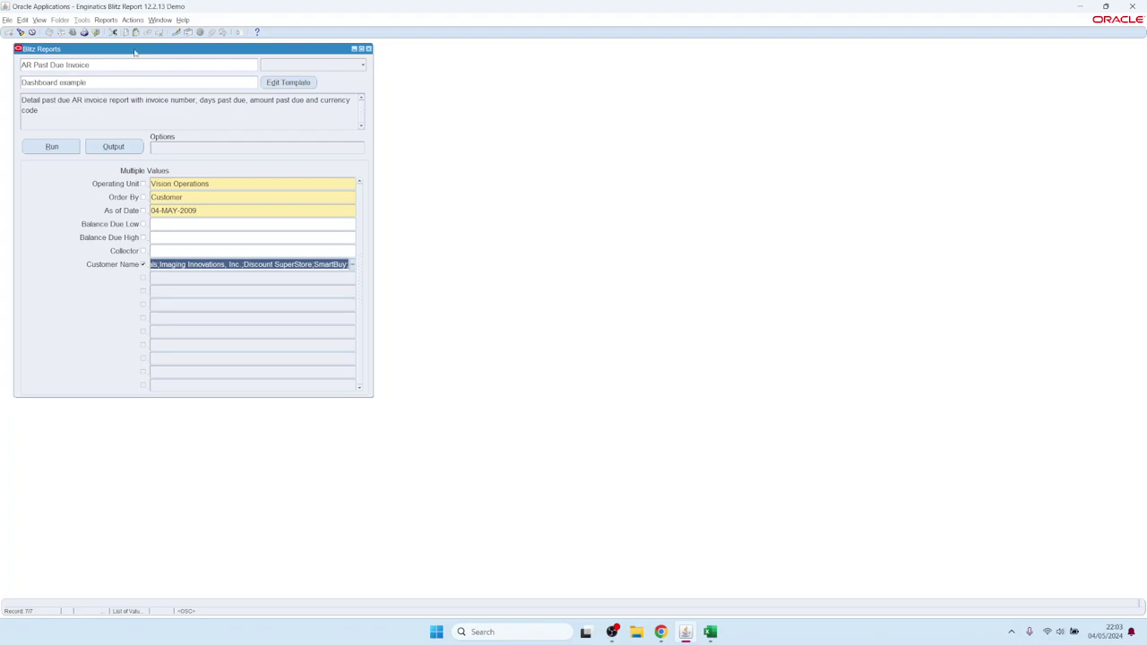
left_click(132, 20)
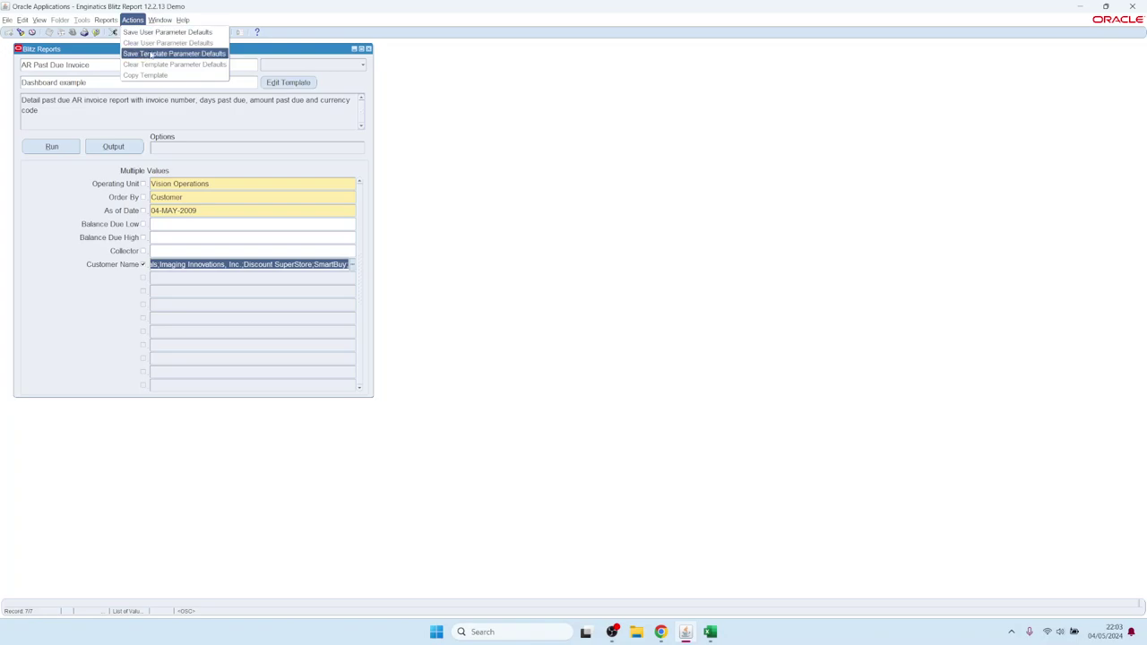
left_click(154, 54)
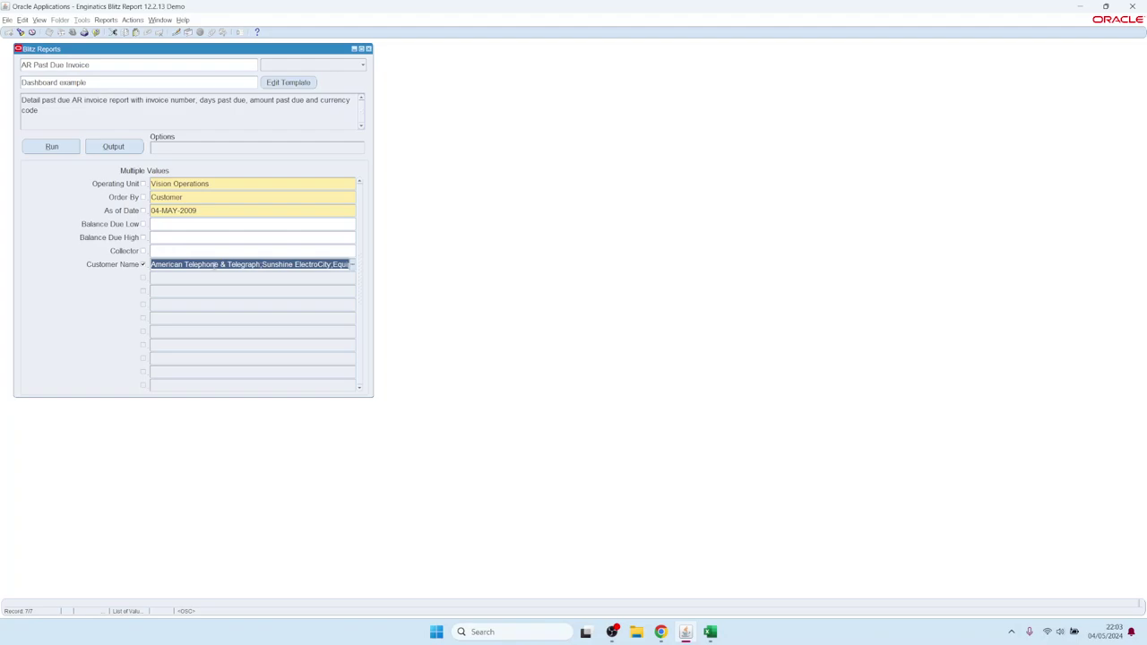
- Rename the Dashboard example template to "Dashboard example - large customers only" and close the template editor
left_click(95, 83)
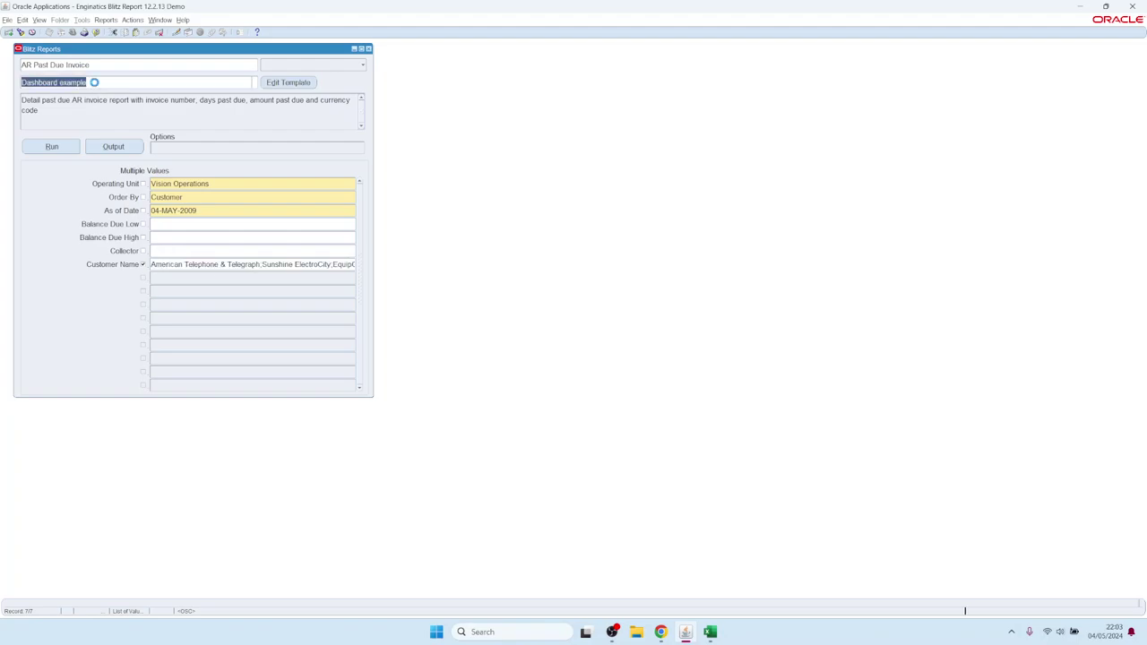
left_click(288, 83)
left_click(361, 176)
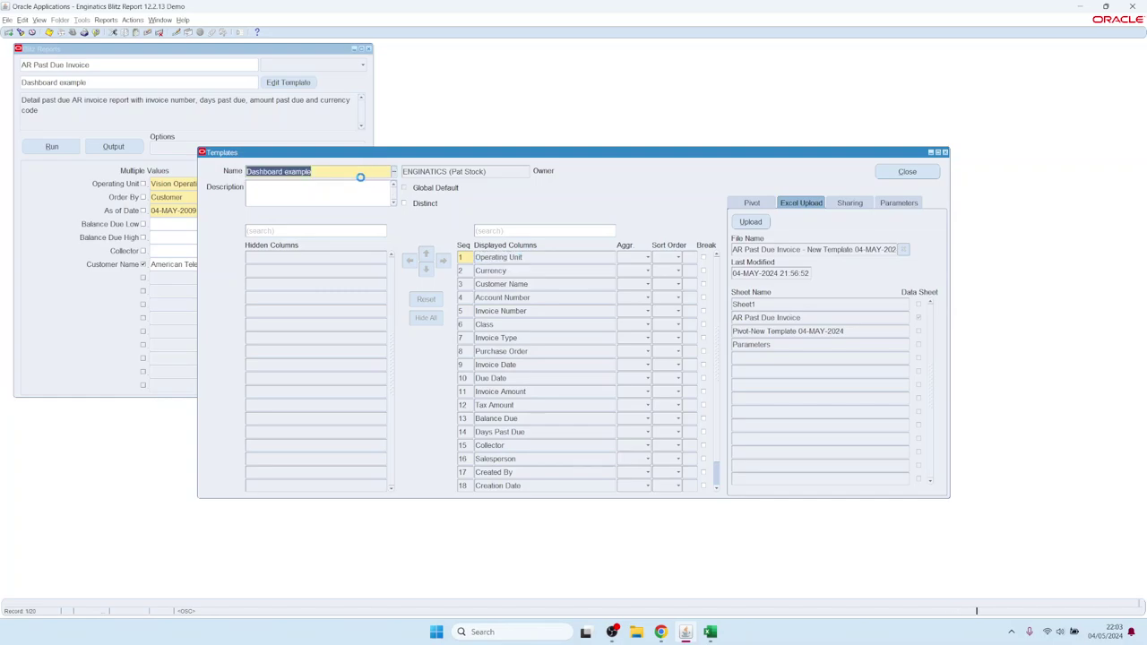
left_click(361, 178)
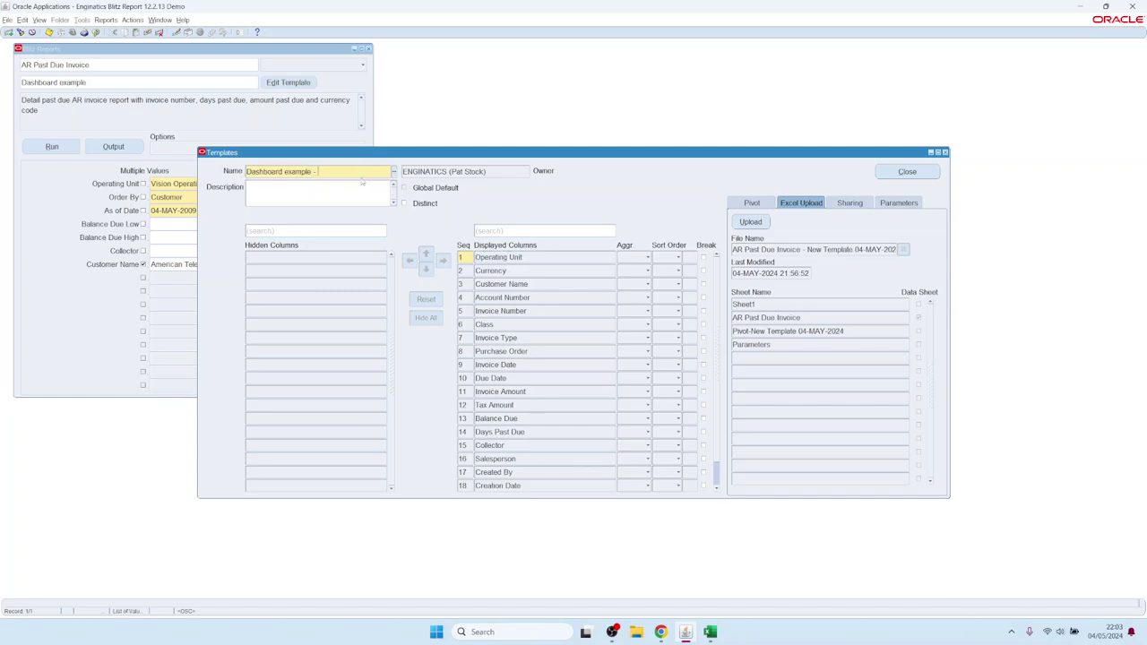
type("- large customers only")
key("Escape")
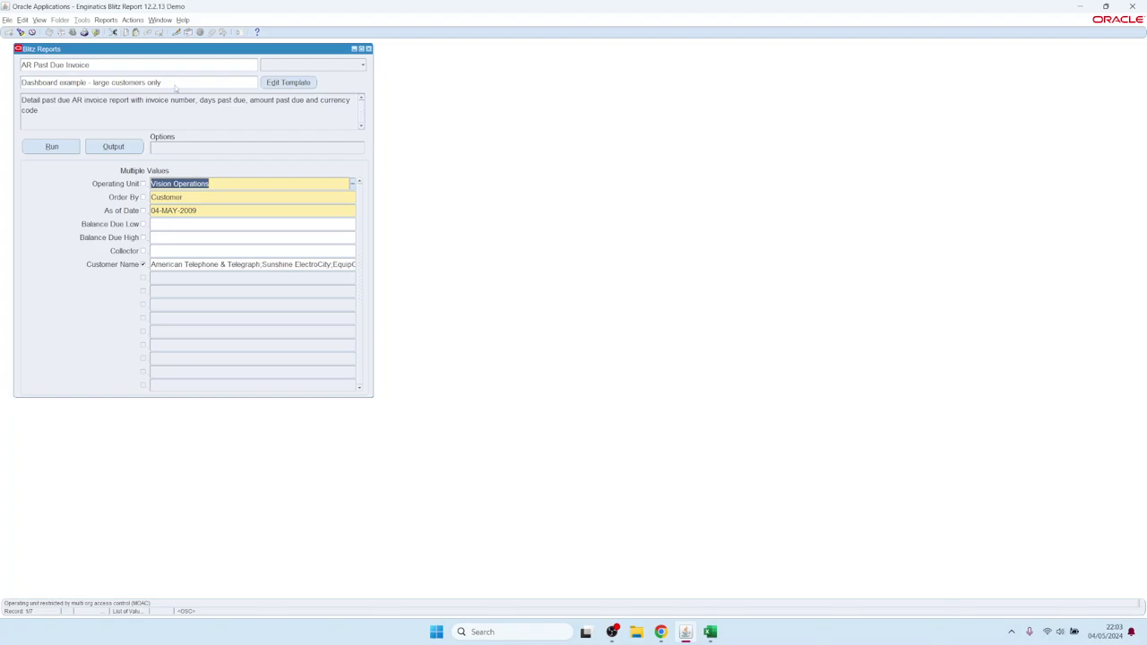
- Check the template's default Customer Name list and clear the template selection for AR Past Due Invoice
left_click_drag(204, 263, 152, 263)
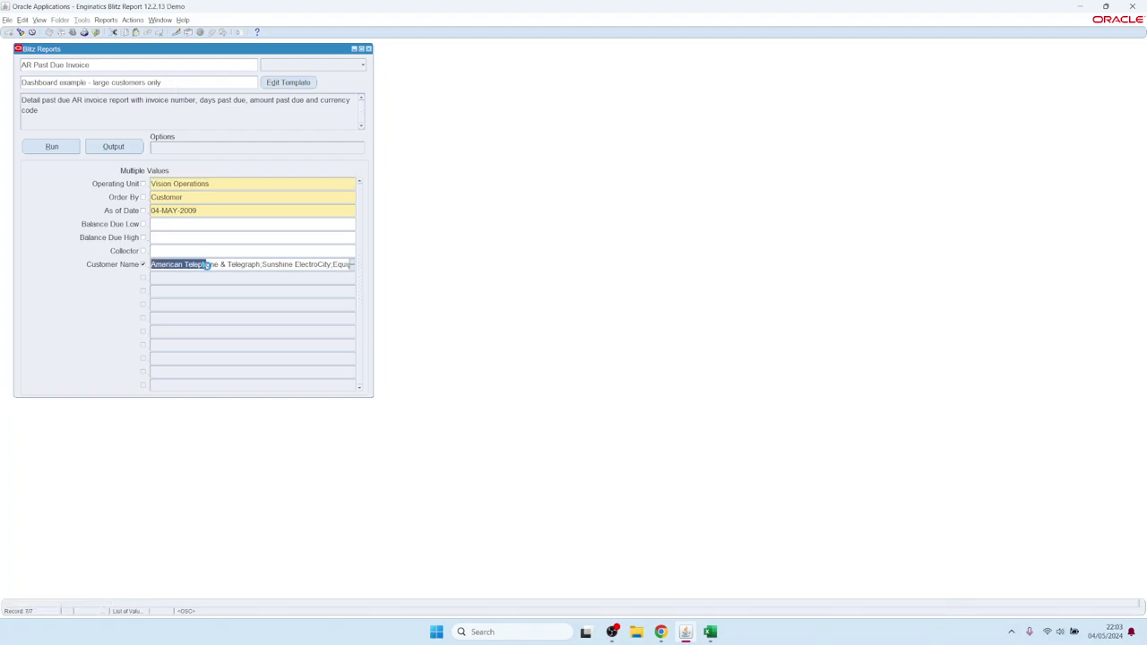
left_click(180, 82)
key("Delete")
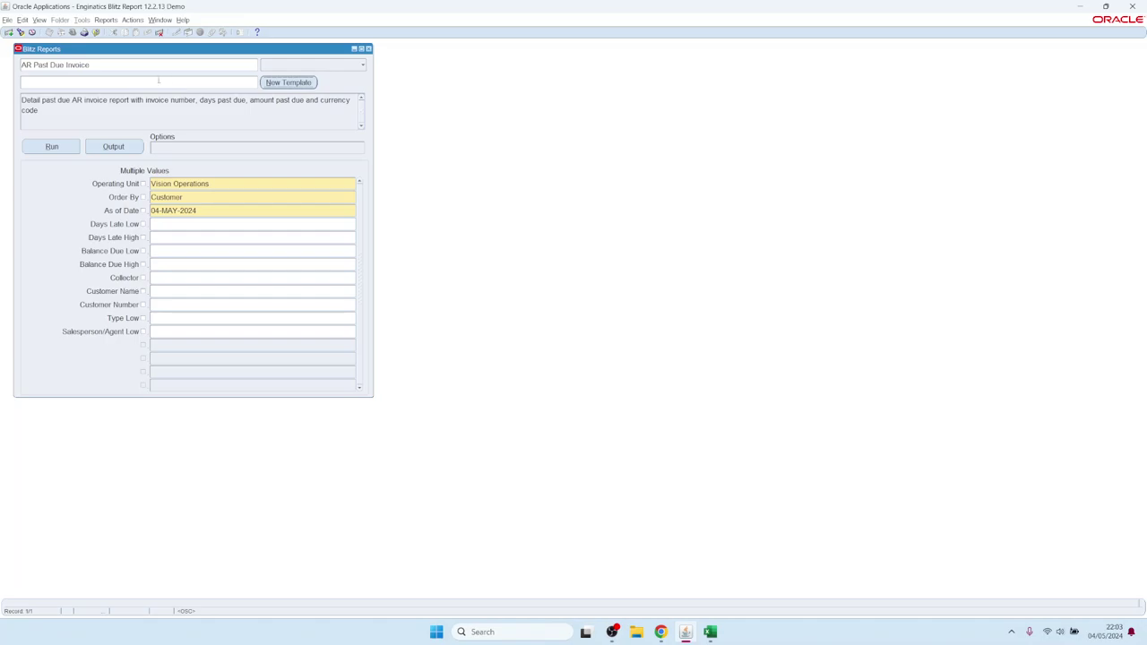
- Select "Dashboard example - large customers only" as the template, run the report and switch back to Oracle Applications
left_click(159, 81)
key("ctrl+l")
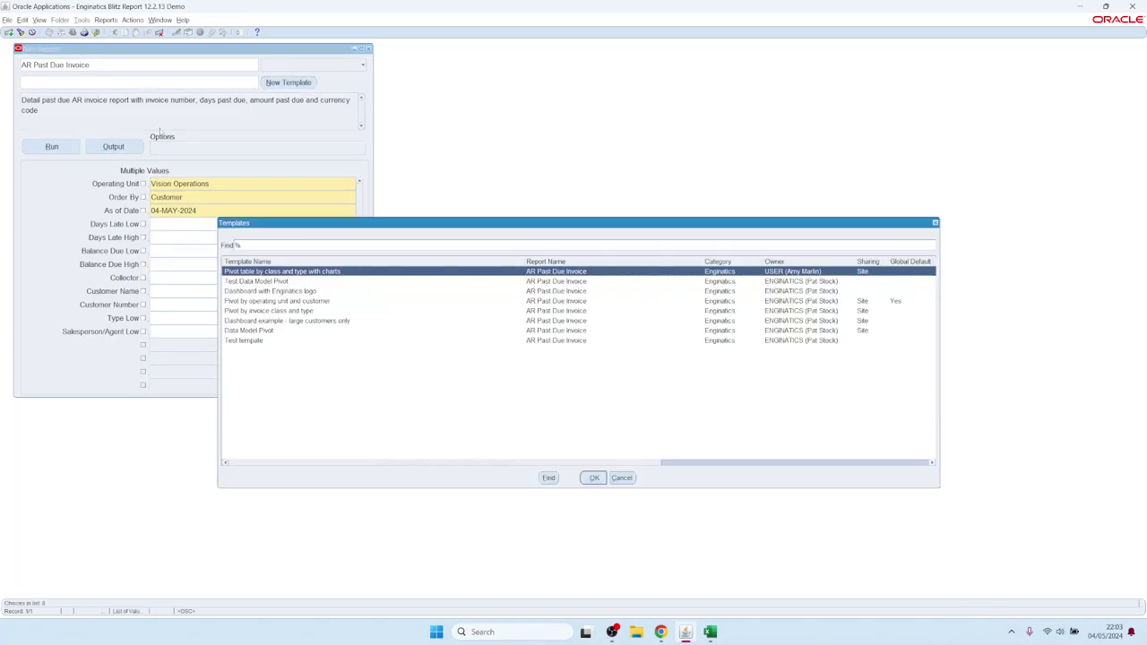
key("Down")
key("Down")
key("Down")
key("Down")
key("Down")
key("Return")
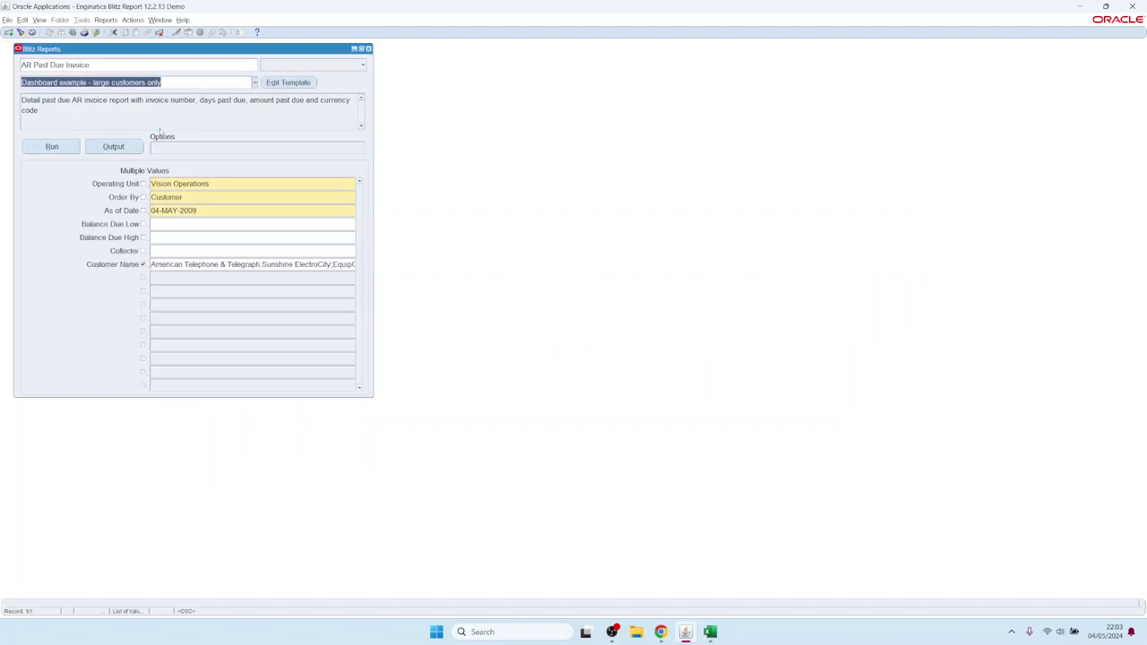
left_click(66, 150)
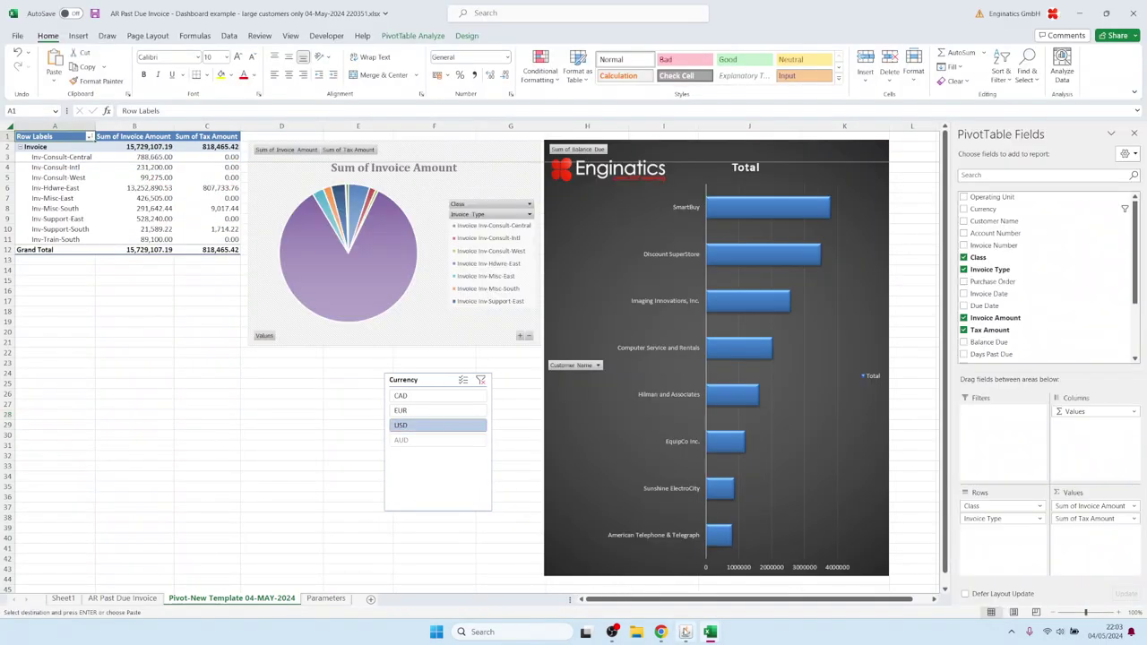
left_click(685, 632)
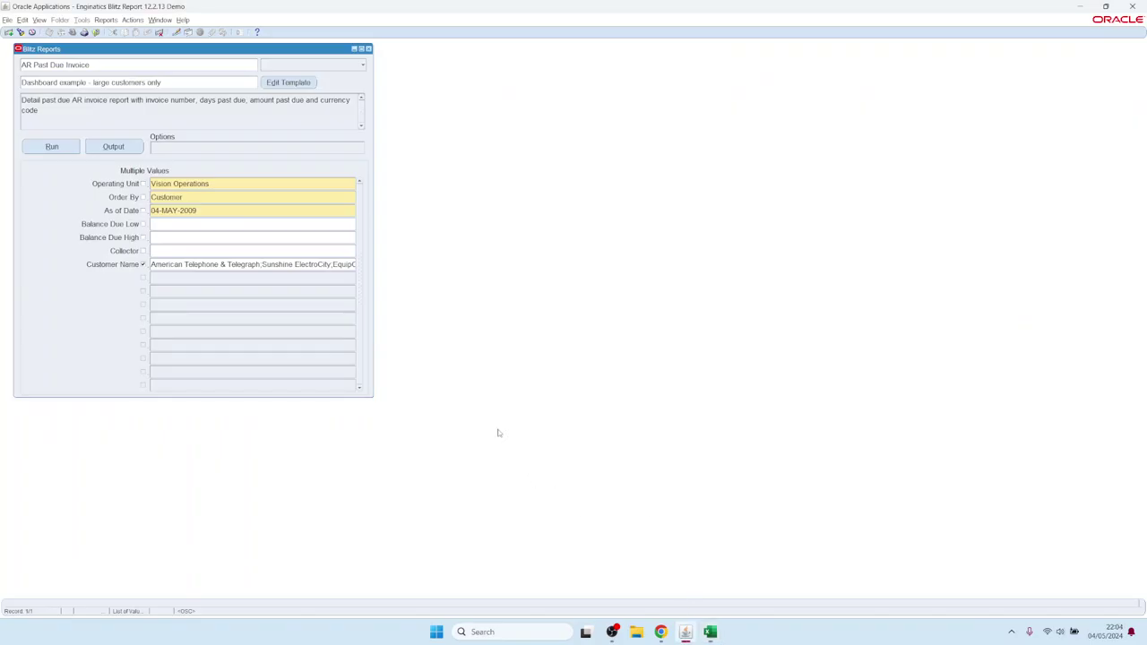